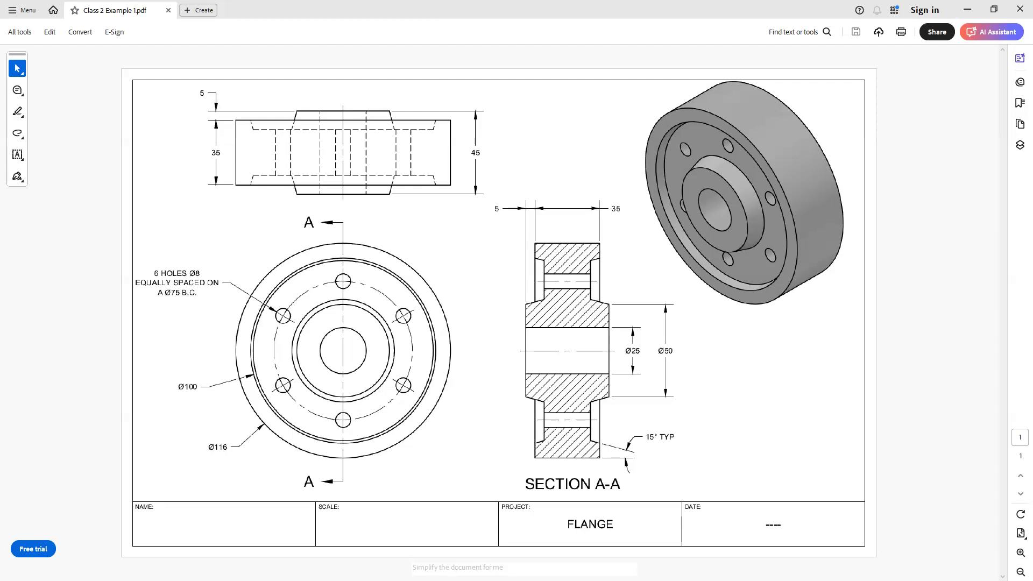
Examine the flange drawing's section view and outer diameter, marking the web thickness, the 5 and 35 widths, and the rim
drag(545, 259, 544, 243)
drag(592, 258, 592, 239)
drag(546, 235, 604, 232)
drag(547, 232, 552, 210)
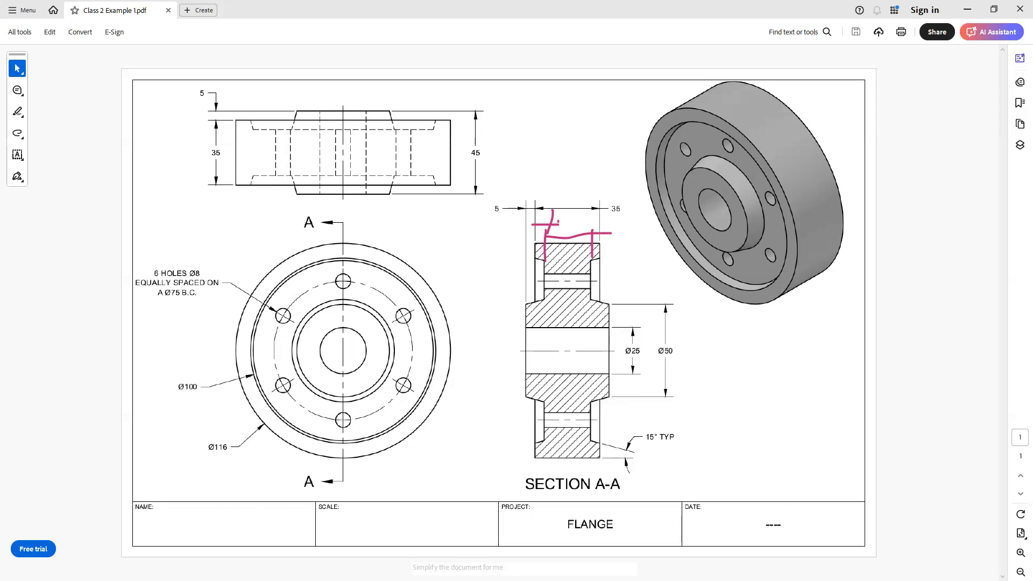
drag(562, 228, 575, 220)
drag(614, 230, 622, 228)
mouse_move(628, 225)
mouse_down()
mouse_move(627, 235)
mouse_move(639, 235)
mouse_up()
drag(437, 437, 430, 451)
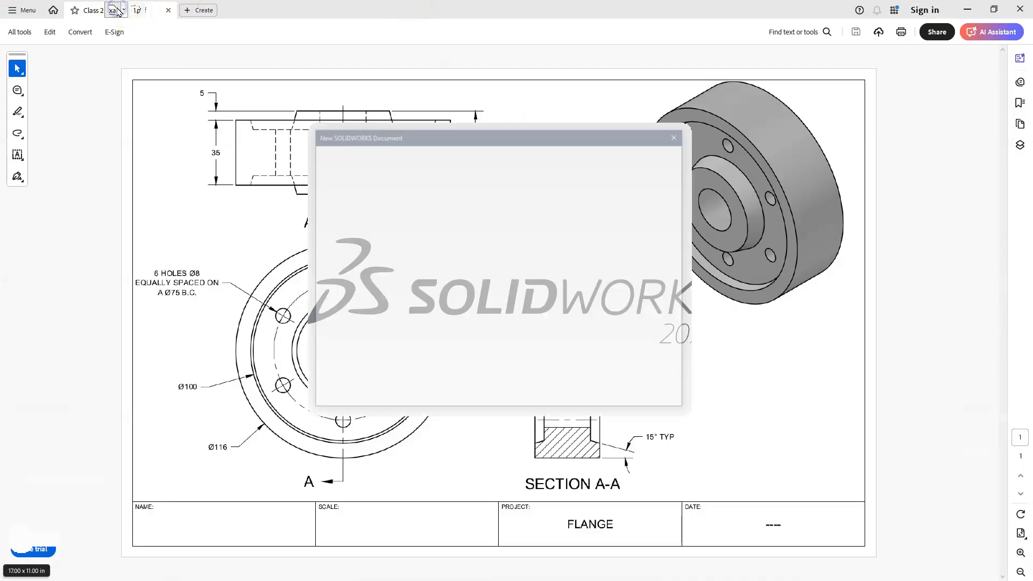
Create a new part and start a sketch on the Right Plane
click(337, 172)
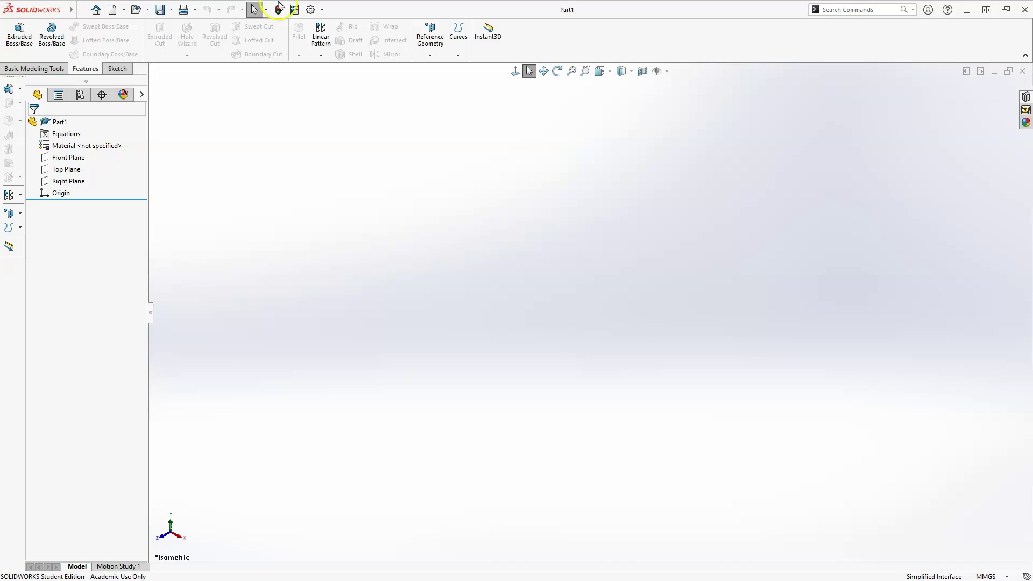
click(115, 69)
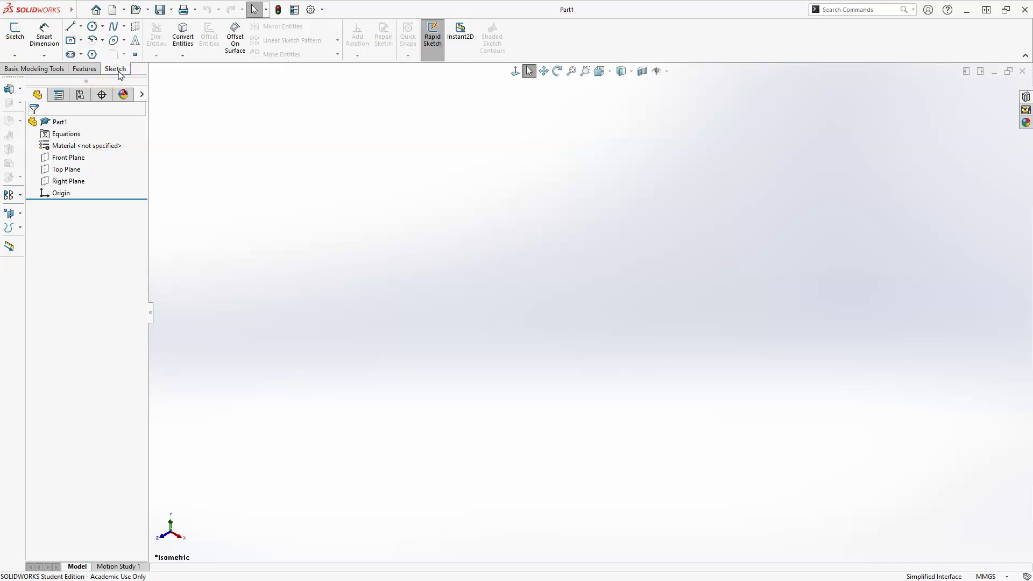
click(13, 32)
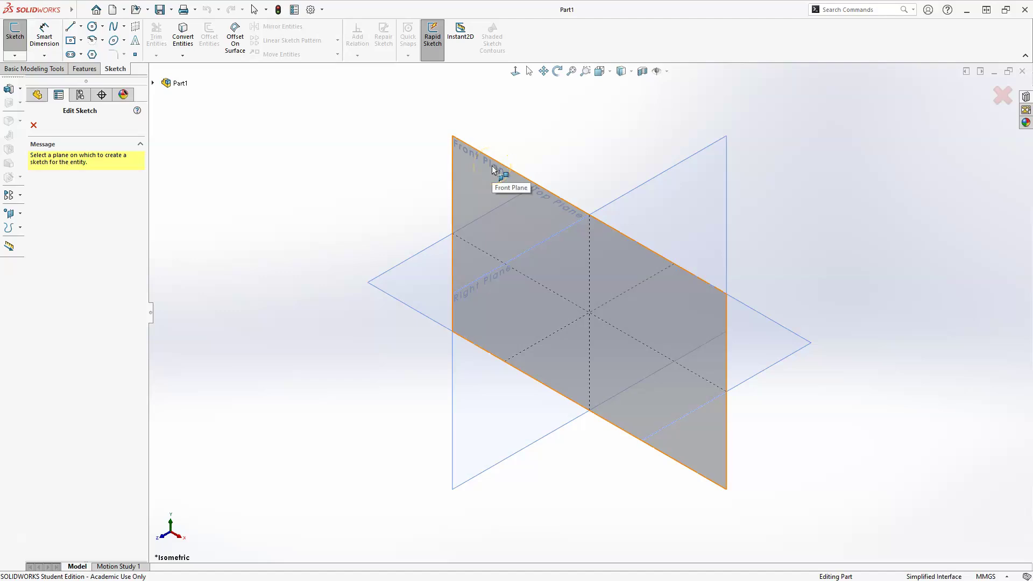
click(482, 287)
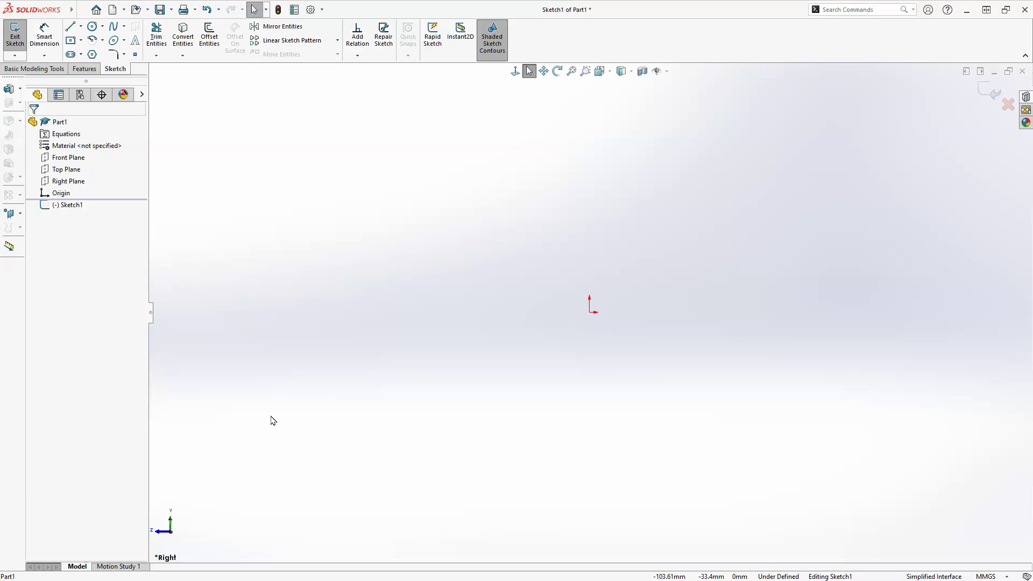
Sketch a horizontal midpoint line about 90 mm long, centred on the origin
click(81, 27)
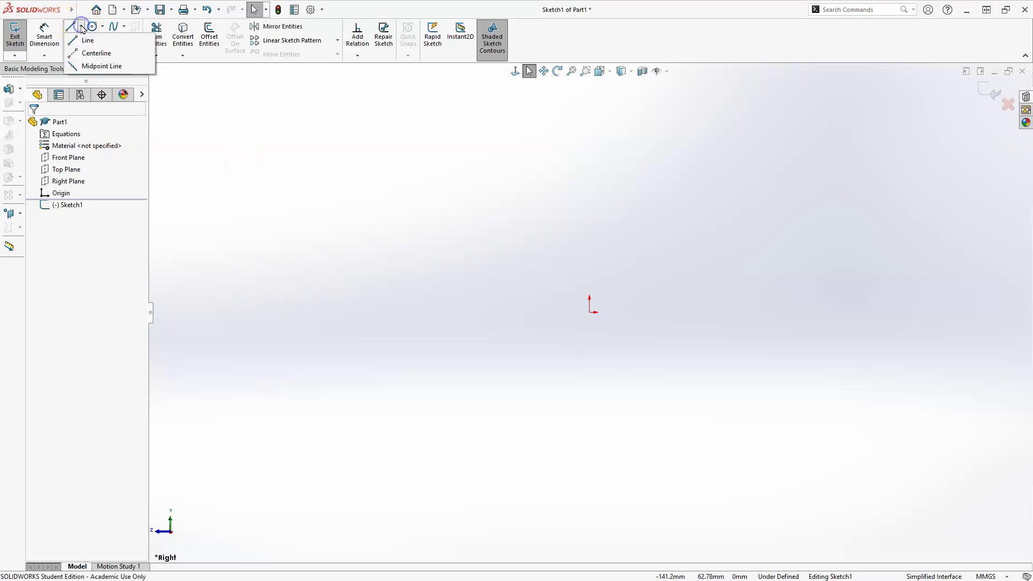
click(98, 66)
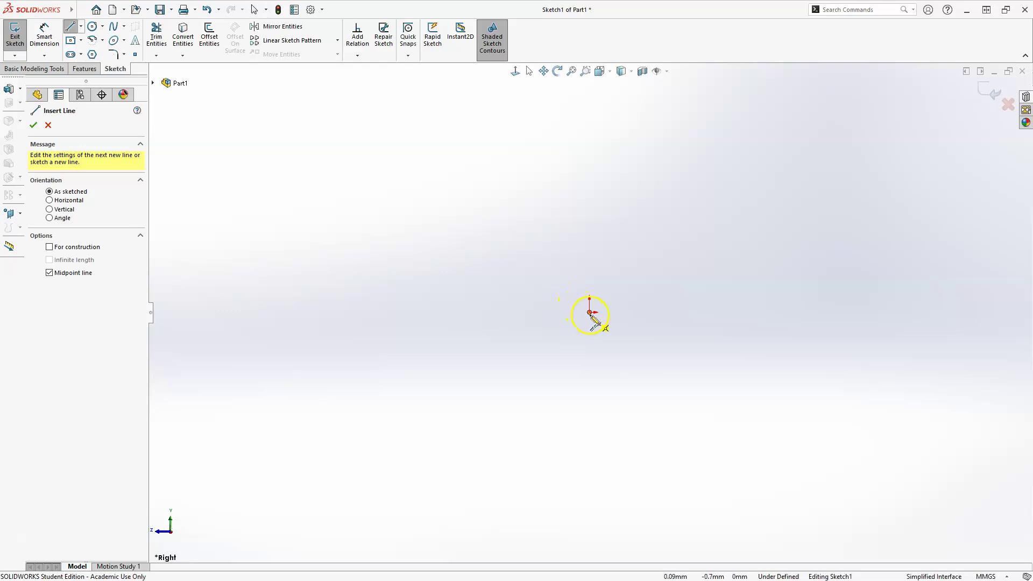
click(585, 313)
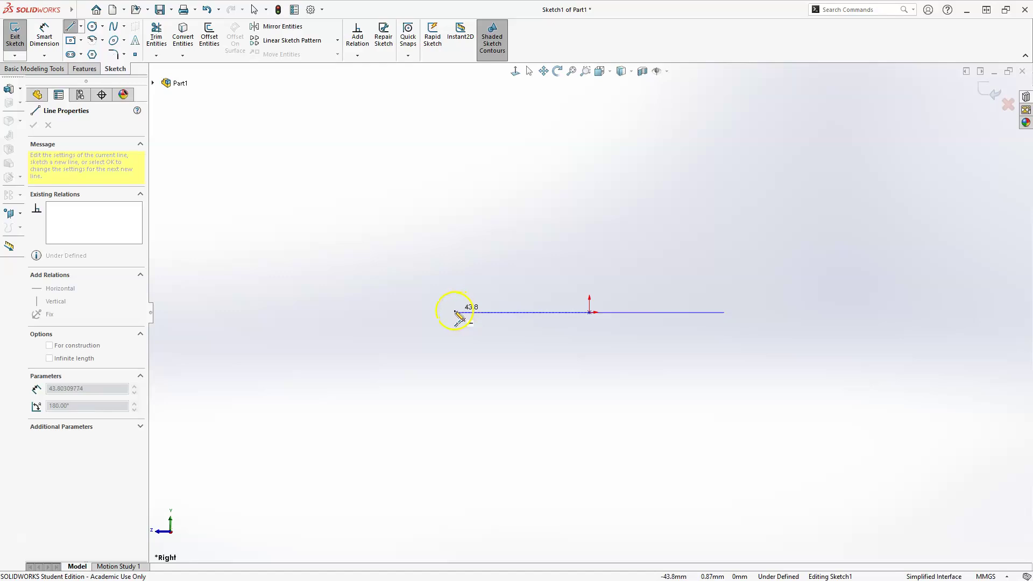
click(451, 312)
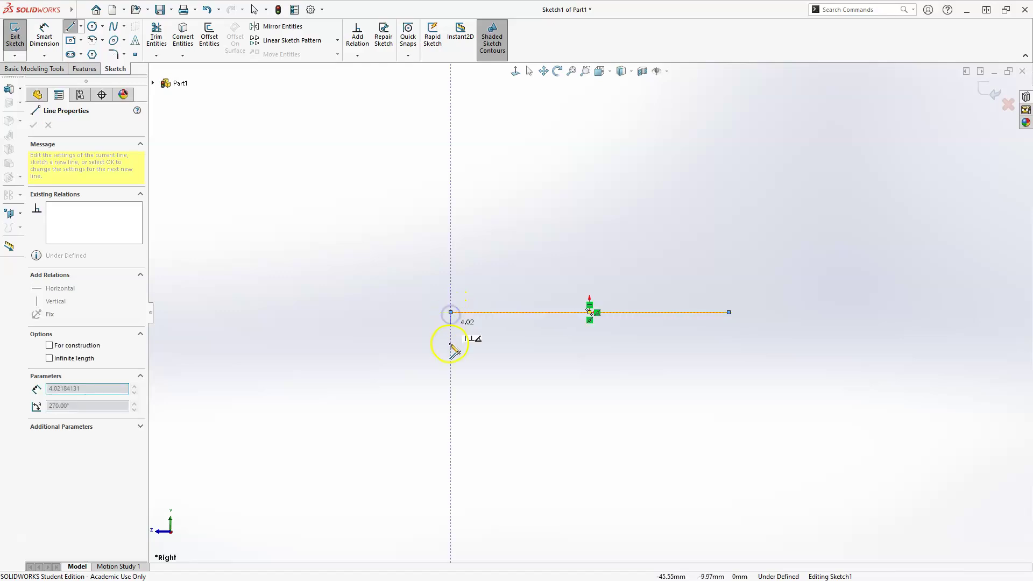
key(Escape)
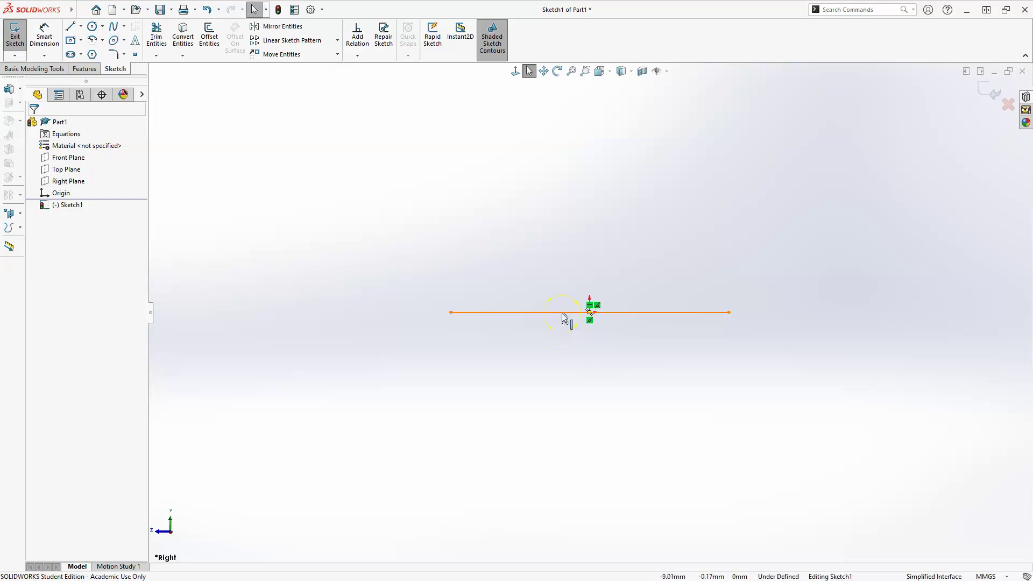
Convert the horizontal line through the origin to construction geometry
click(504, 315)
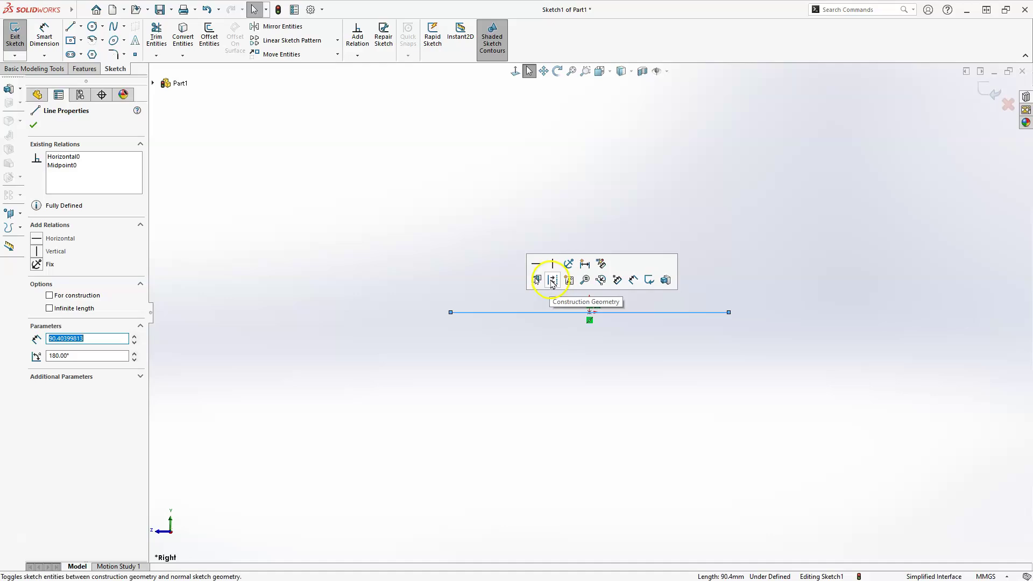
click(551, 281)
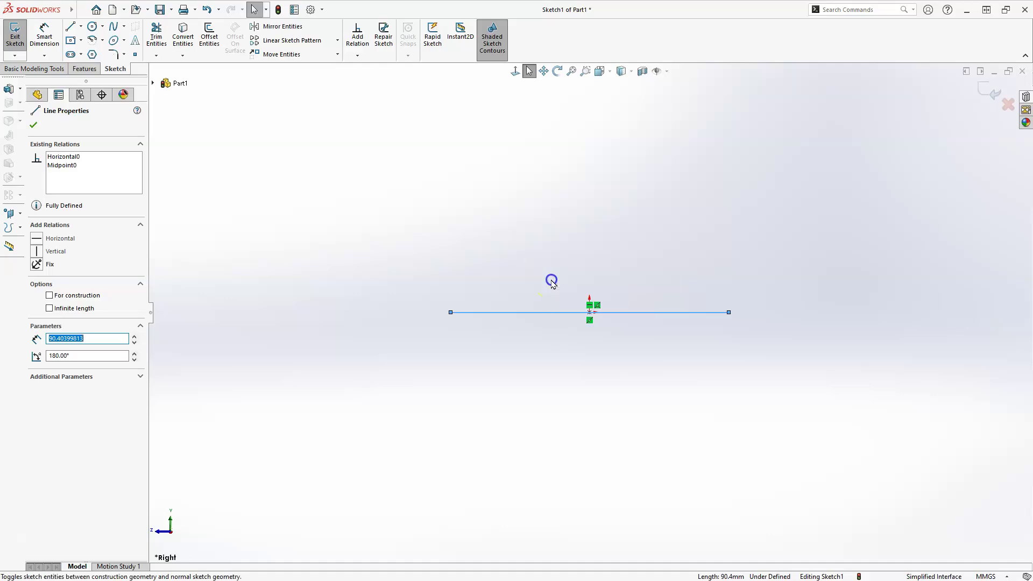
click(481, 325)
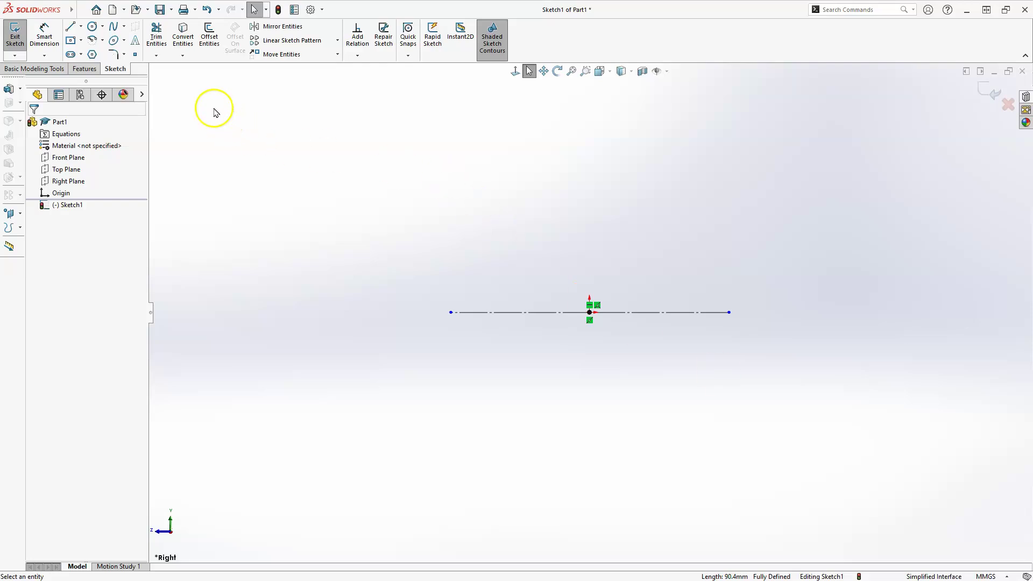
click(80, 26)
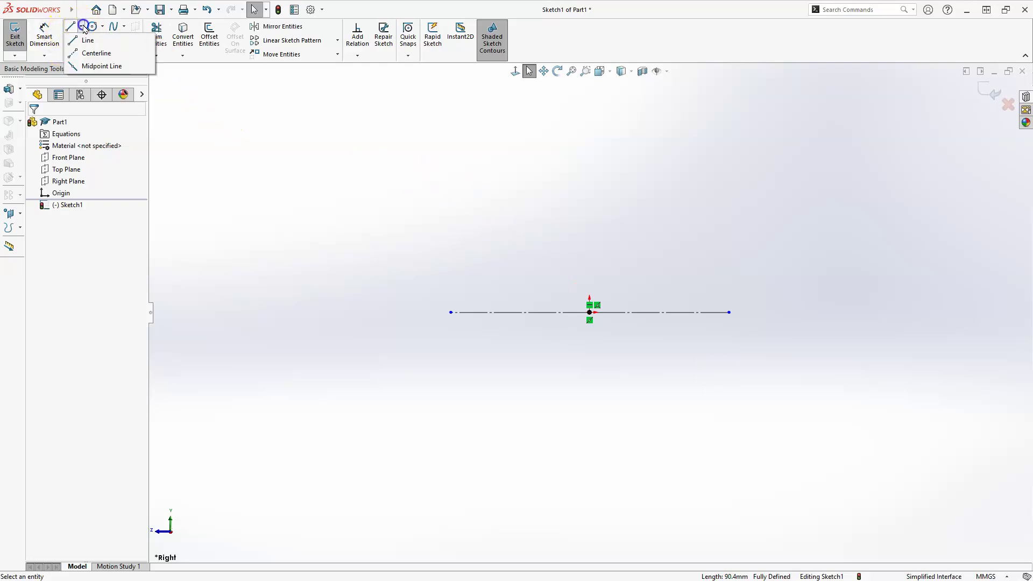
click(95, 53)
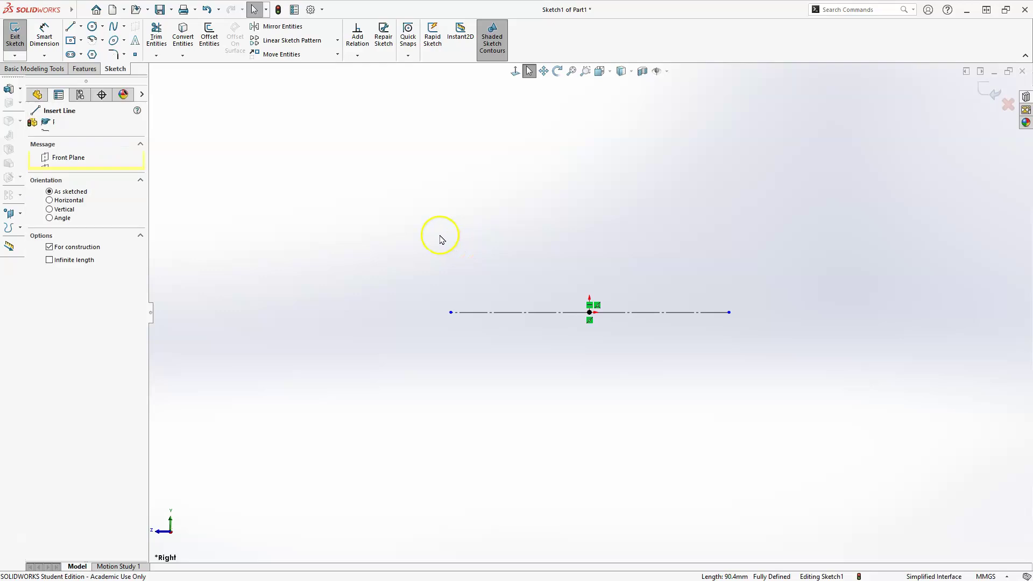
click(414, 236)
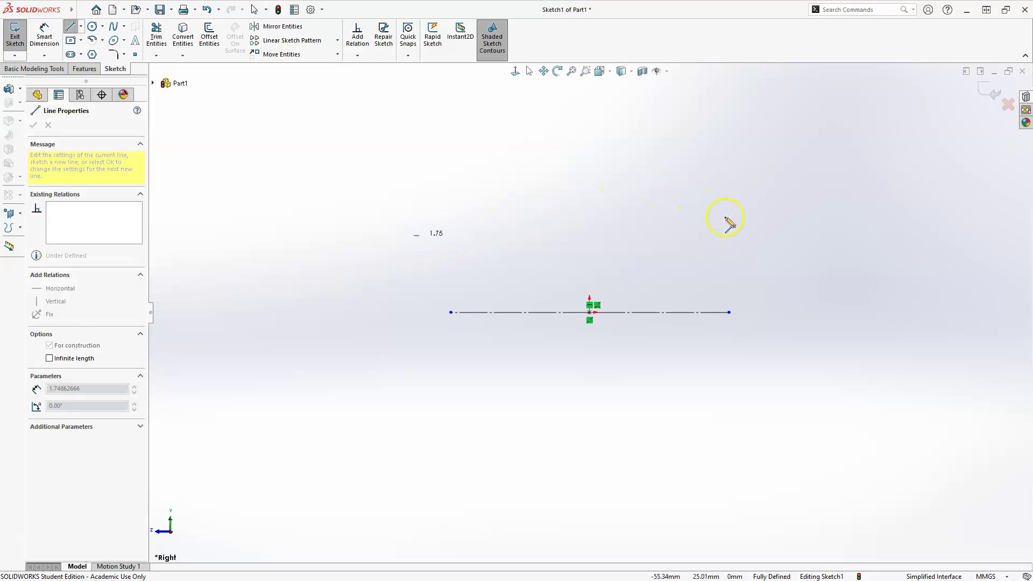
click(749, 237)
key(Escape)
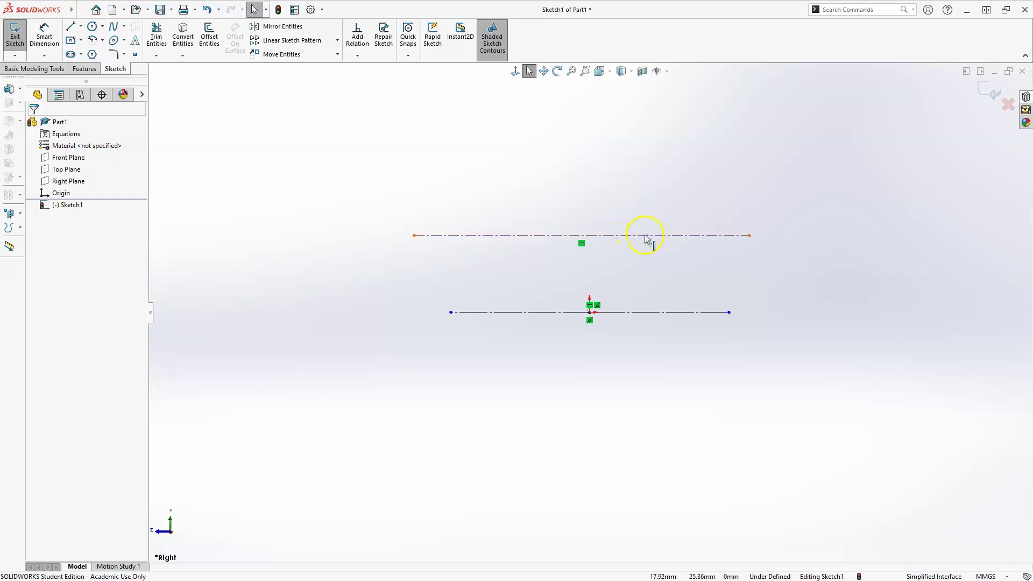
click(578, 248)
key(Delete)
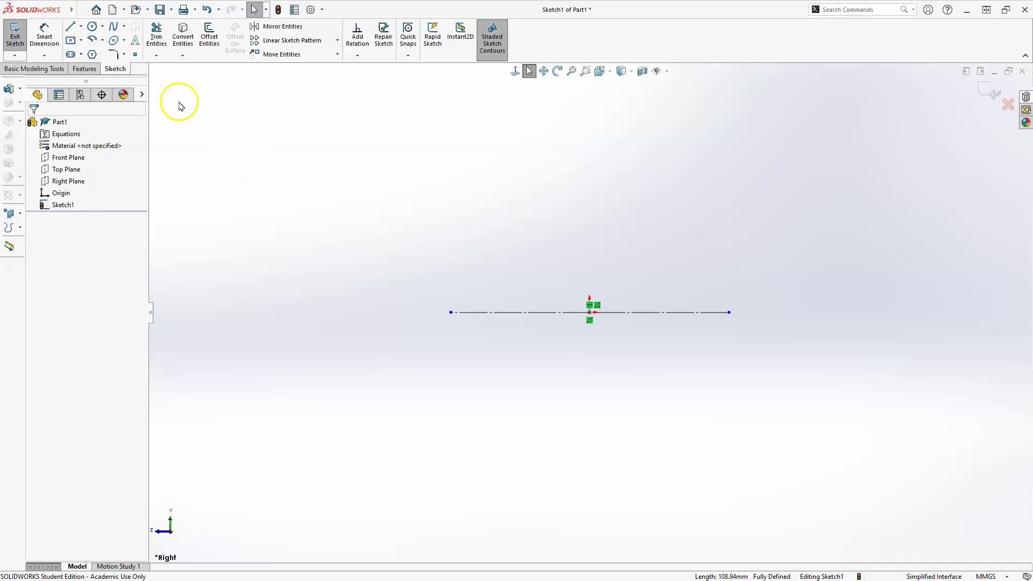
Sketch a solid horizontal line about 66 mm long above the construction line
click(82, 28)
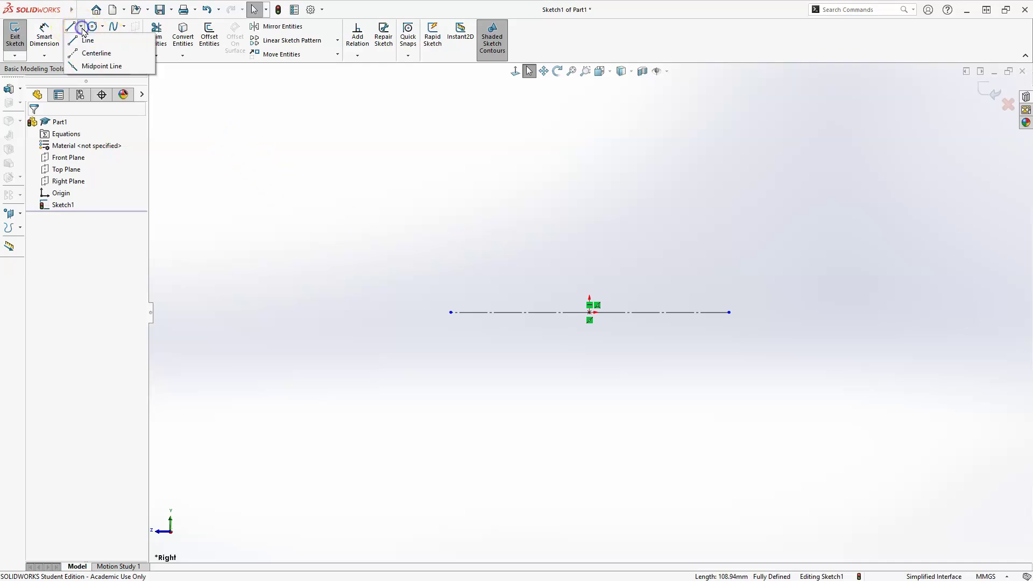
click(80, 42)
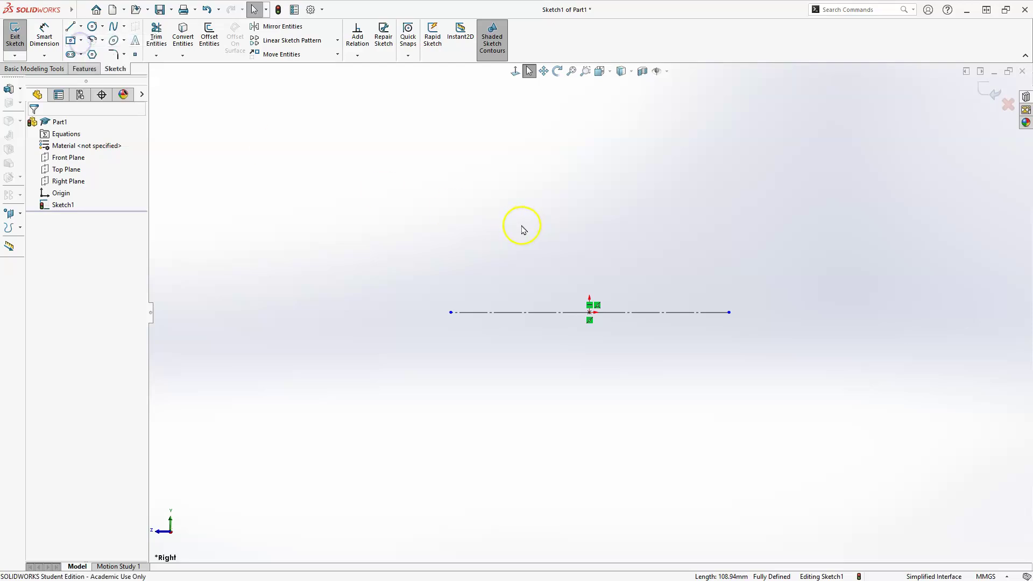
click(491, 243)
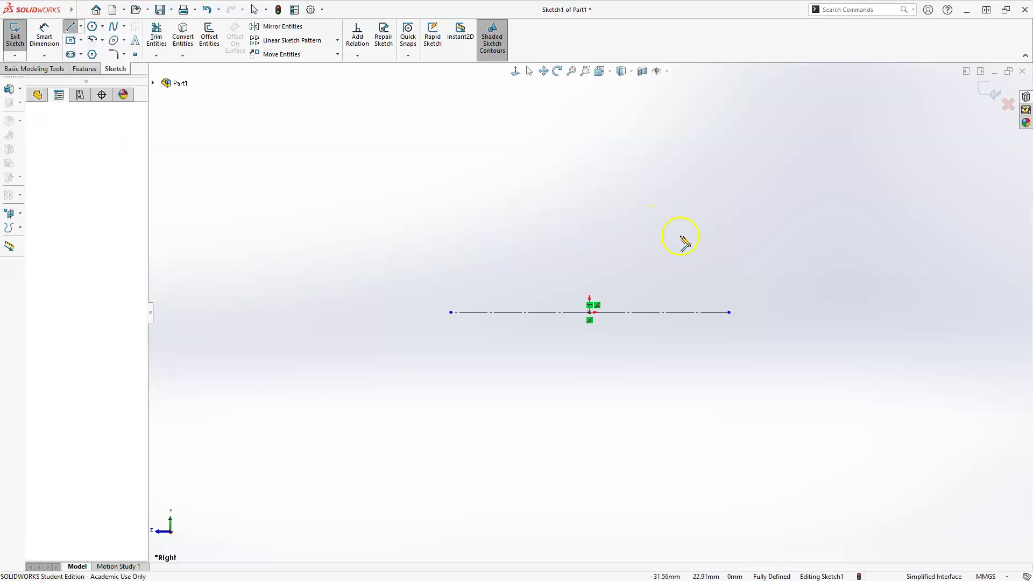
click(695, 244)
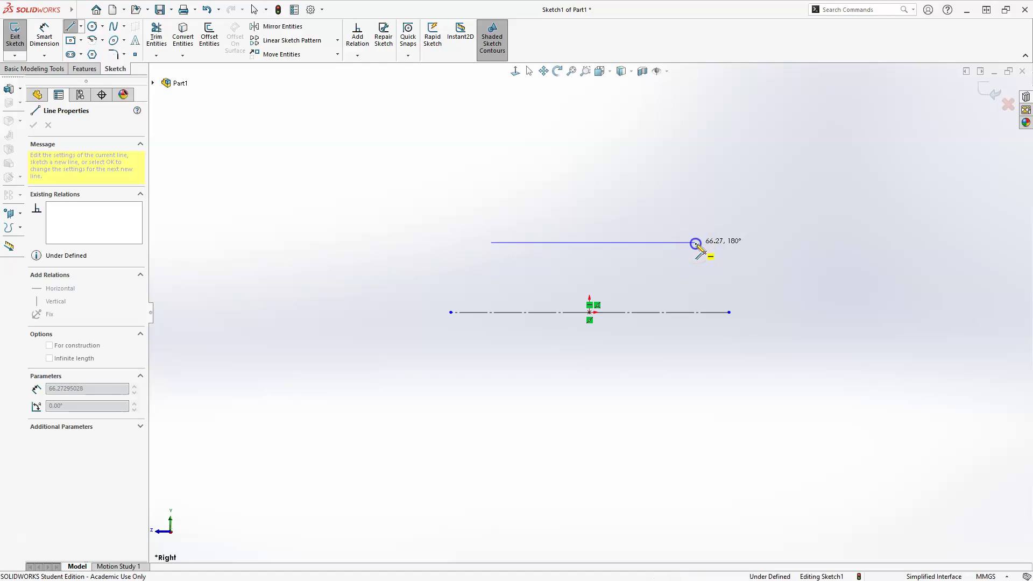
key(Escape)
Add a Vertical relation between the upper line's midpoint and the origin
click(630, 192)
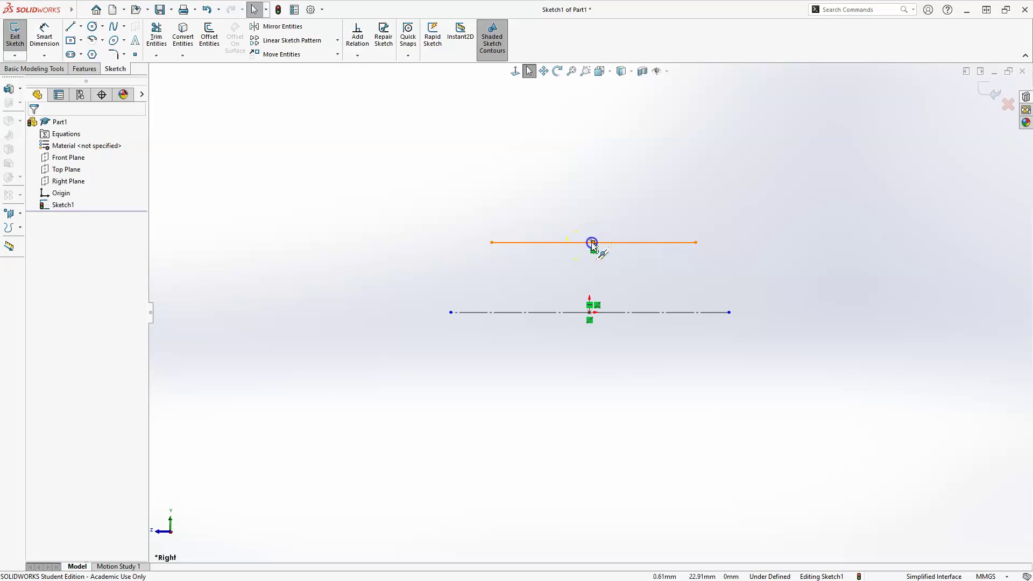
click(591, 243)
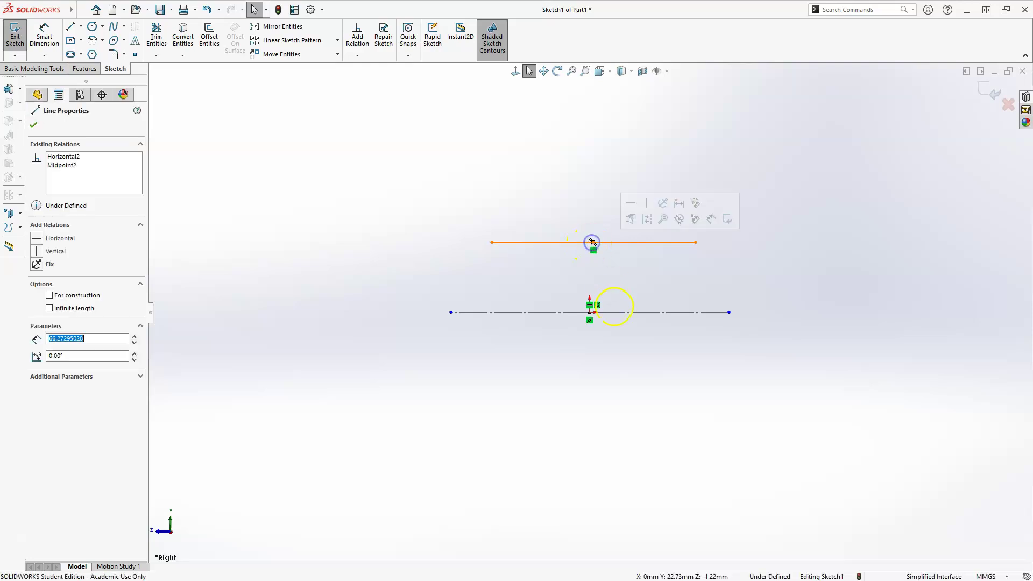
click(590, 314)
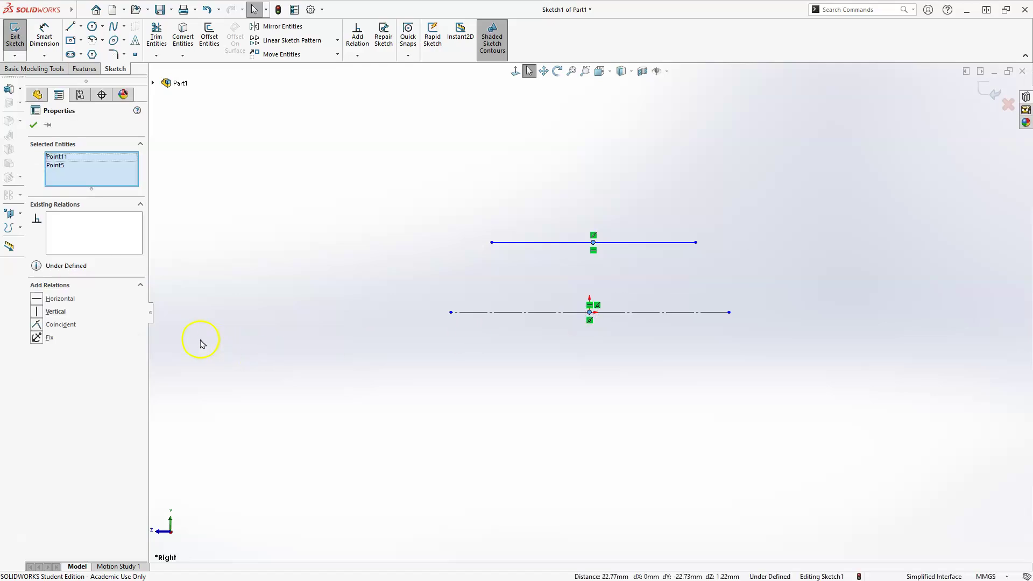
click(40, 313)
click(554, 301)
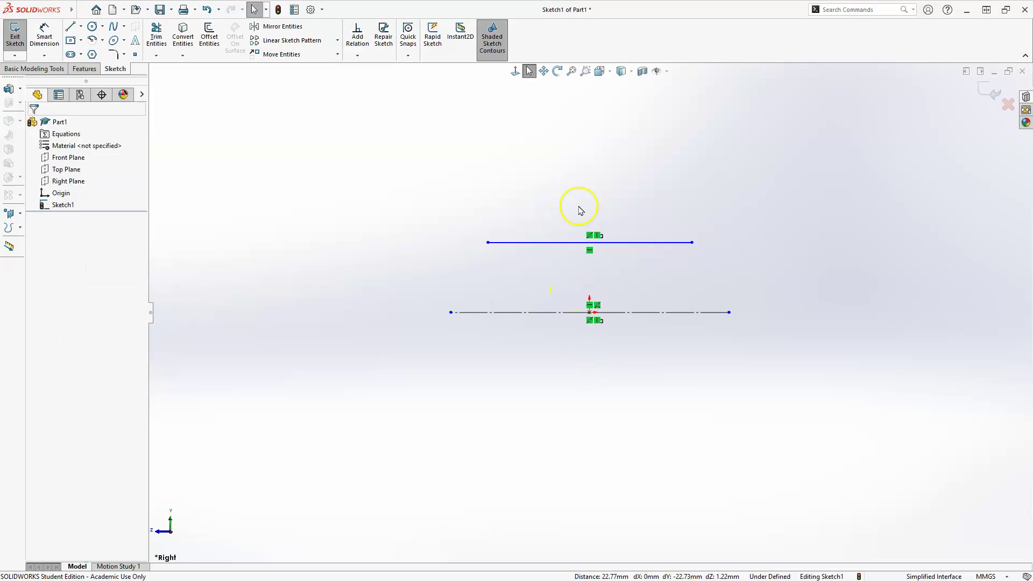
Dimension the upper horizontal line's length and set it to 45 mm
click(42, 29)
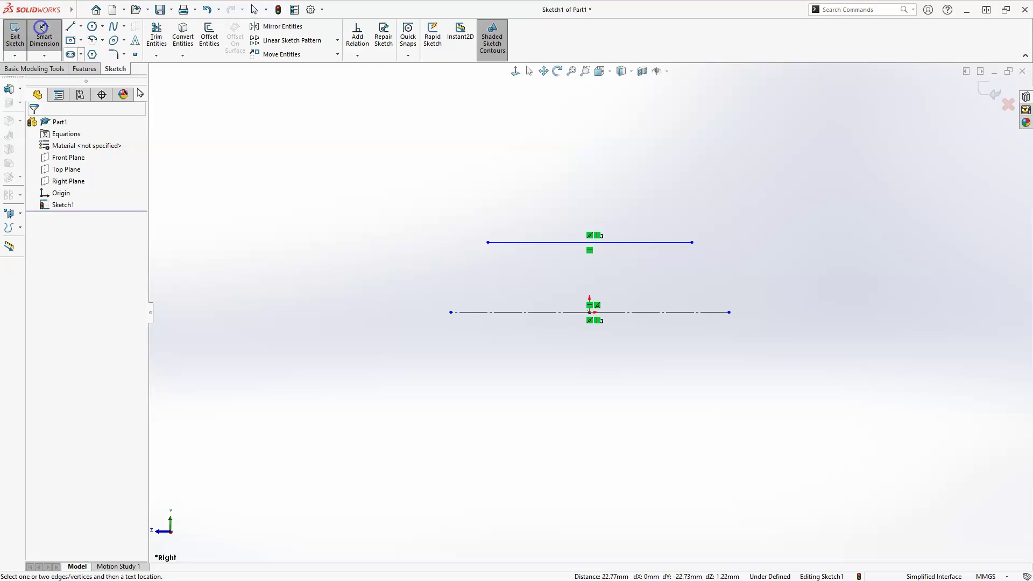
click(547, 244)
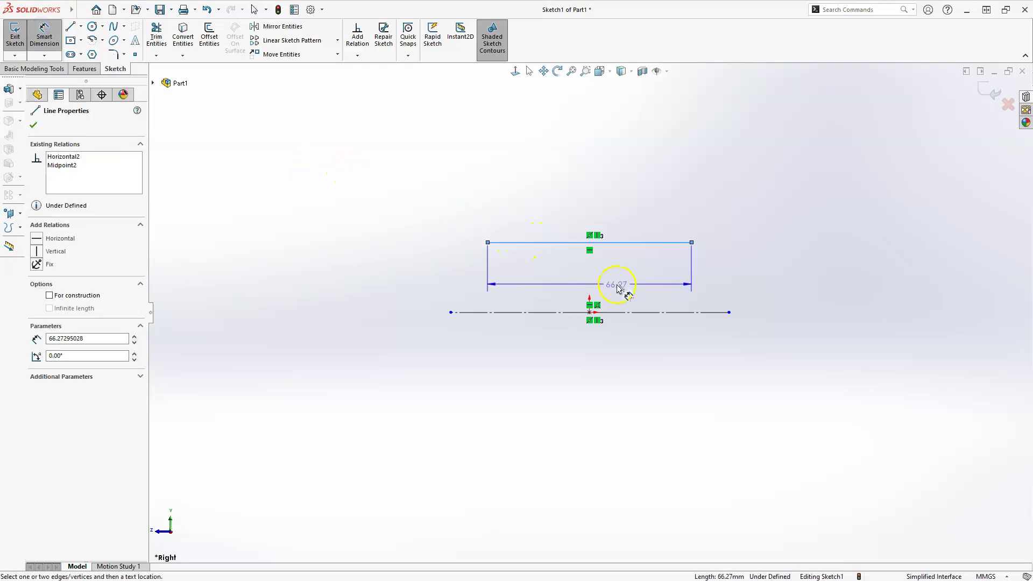
click(618, 287)
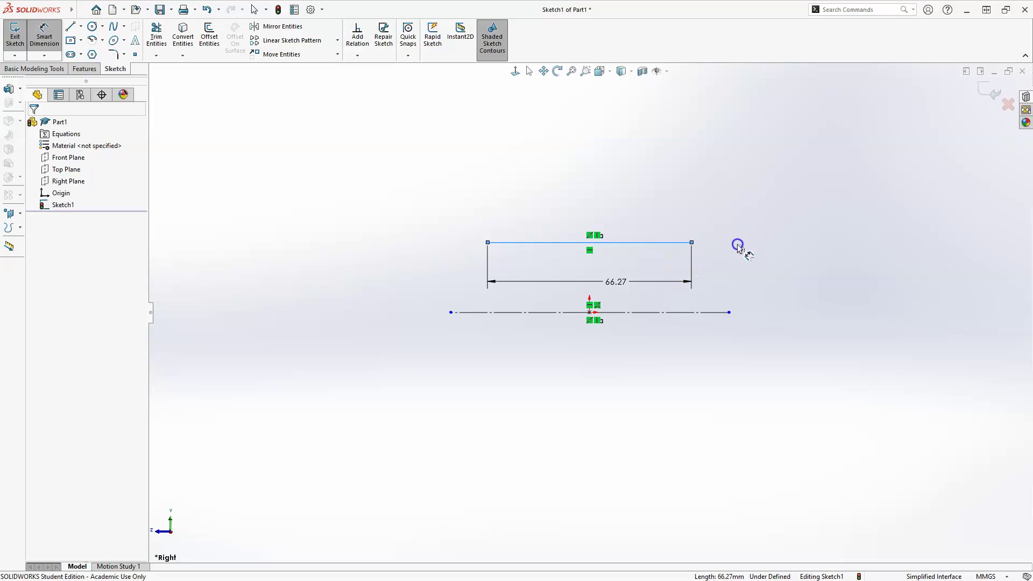
text(4)
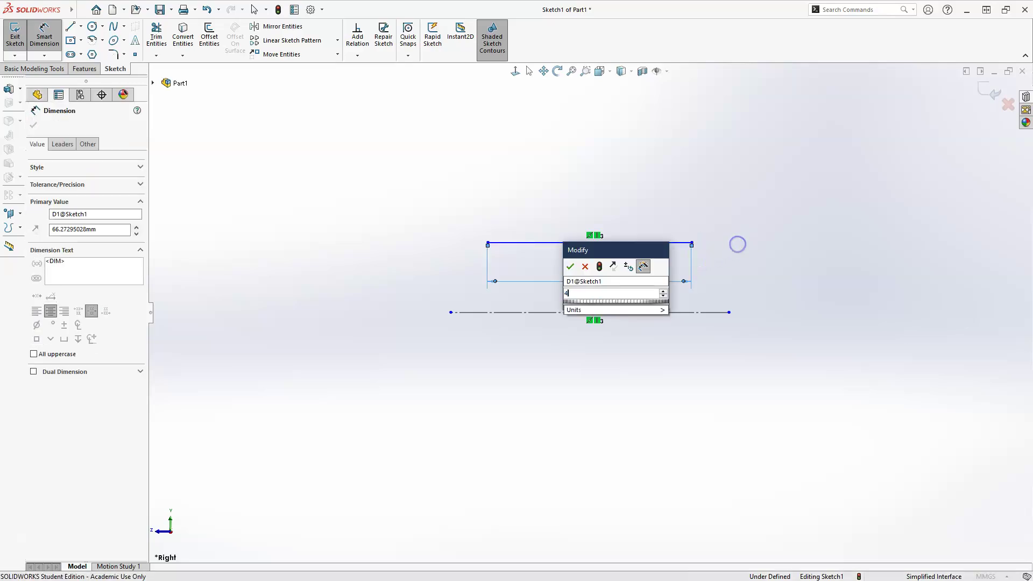
text(5)
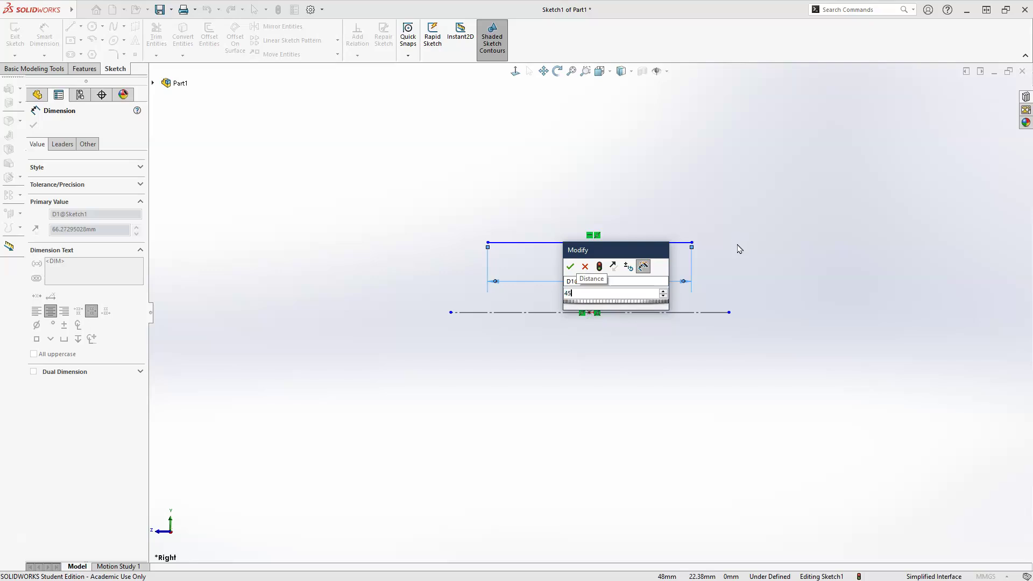
key(Return)
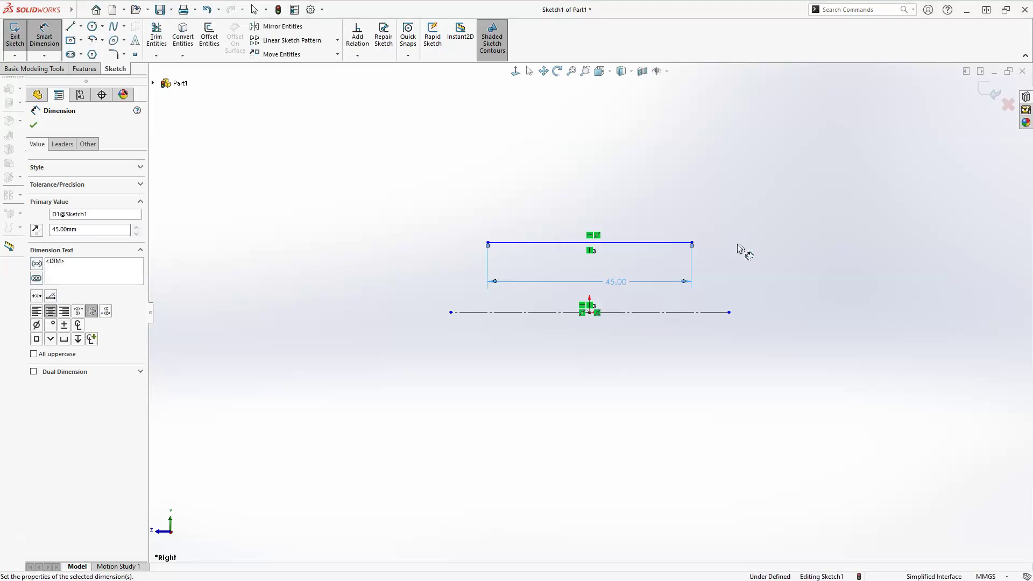
click(739, 256)
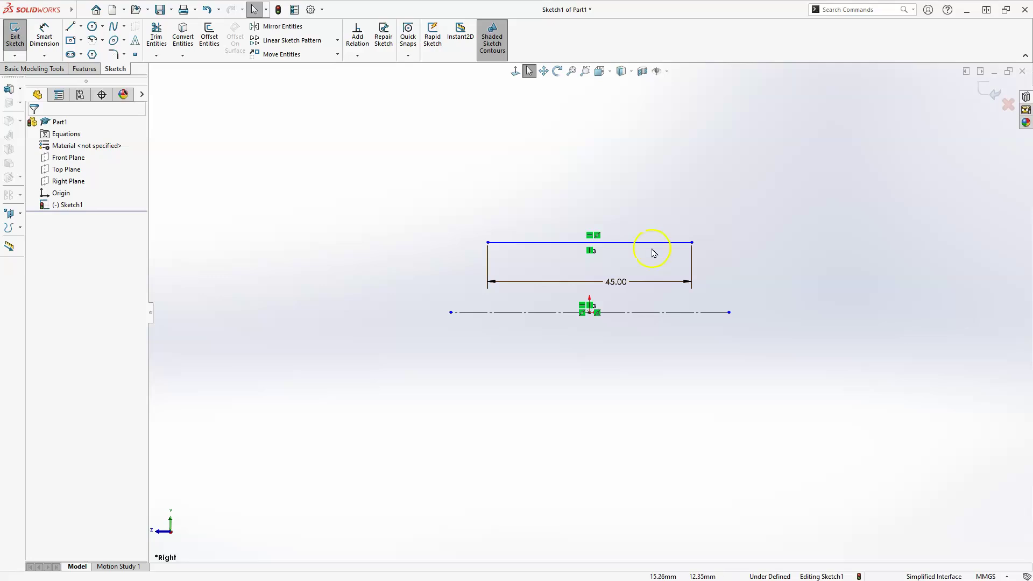
Dimension the vertical distance between the 45 mm line and the construction line and set it to 25/2
click(45, 35)
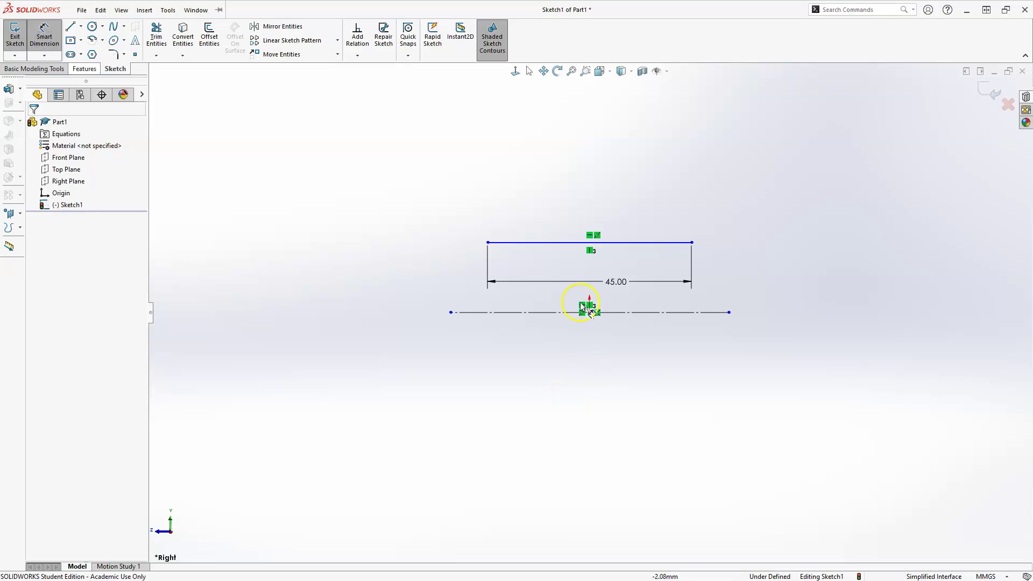
click(535, 242)
click(484, 315)
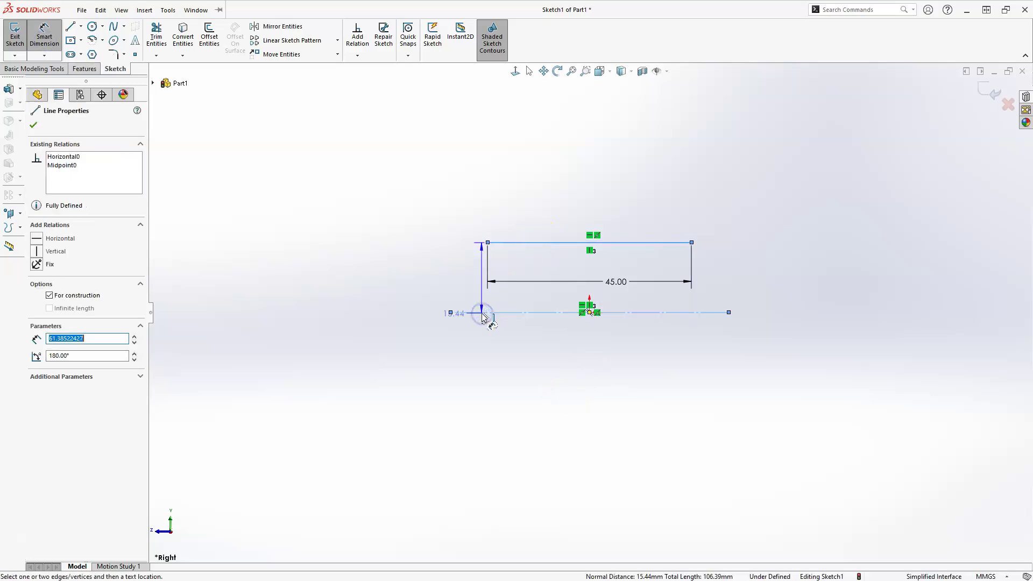
click(400, 284)
click(398, 342)
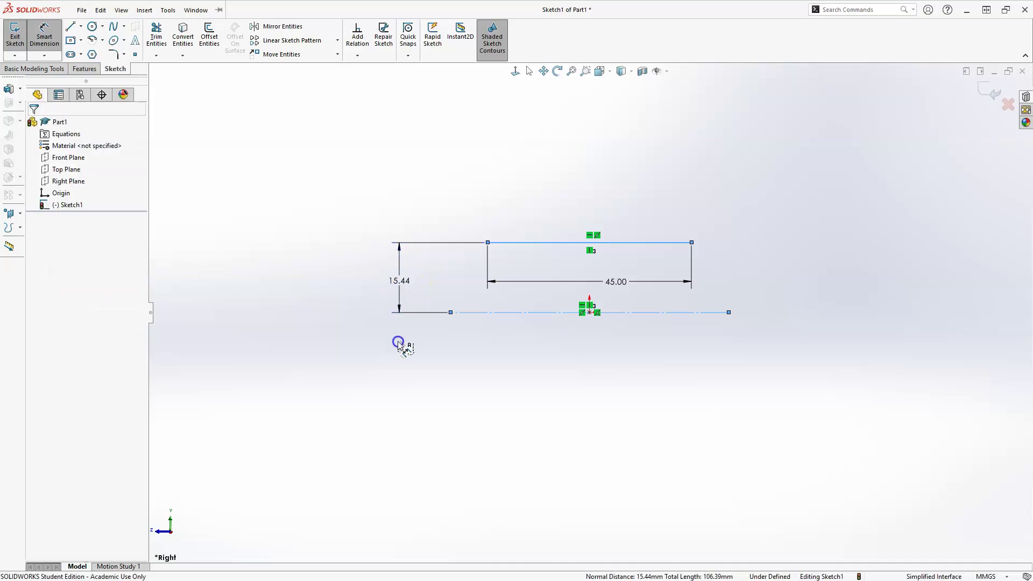
click(398, 342)
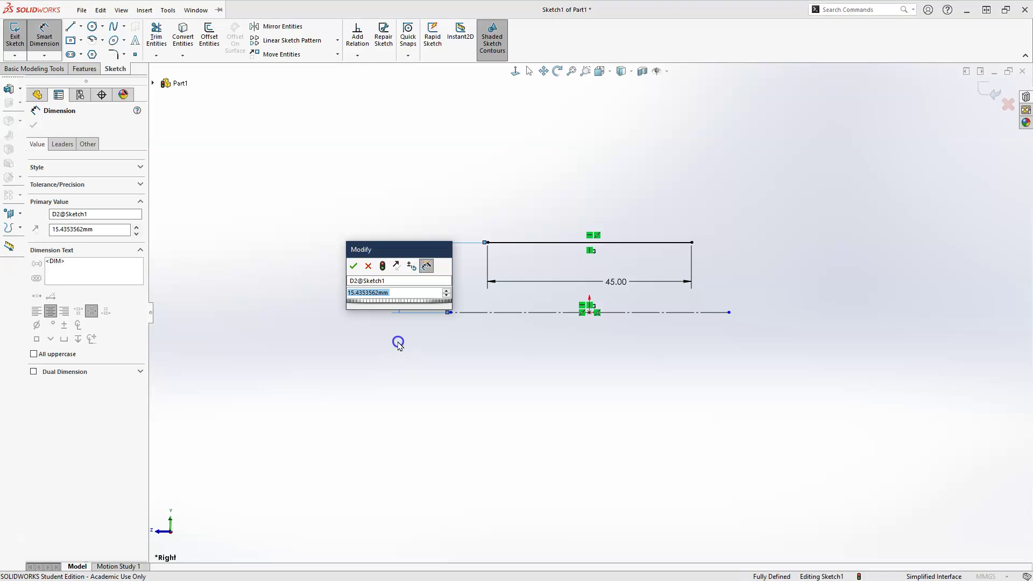
text(25/2)
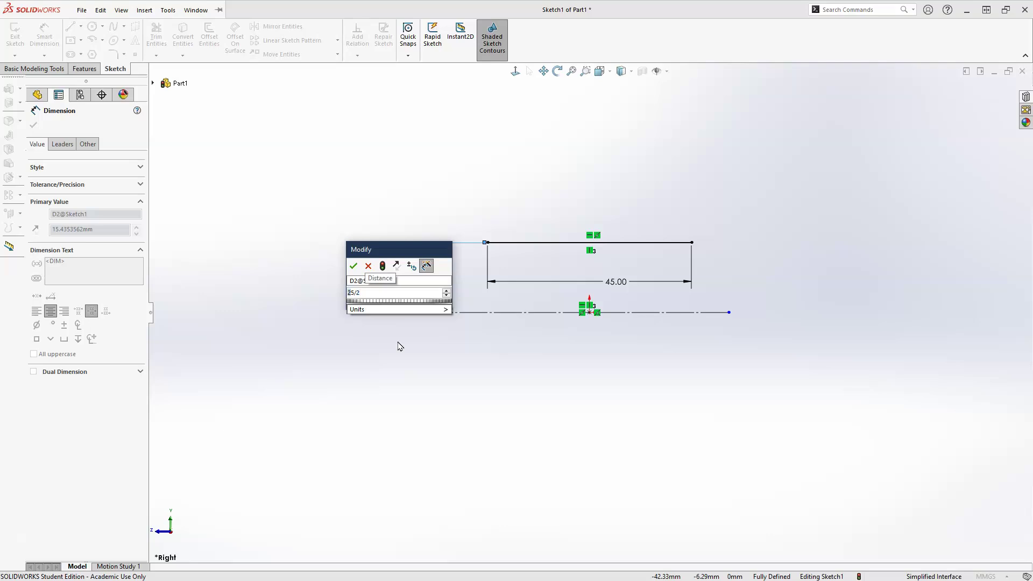
key(Escape)
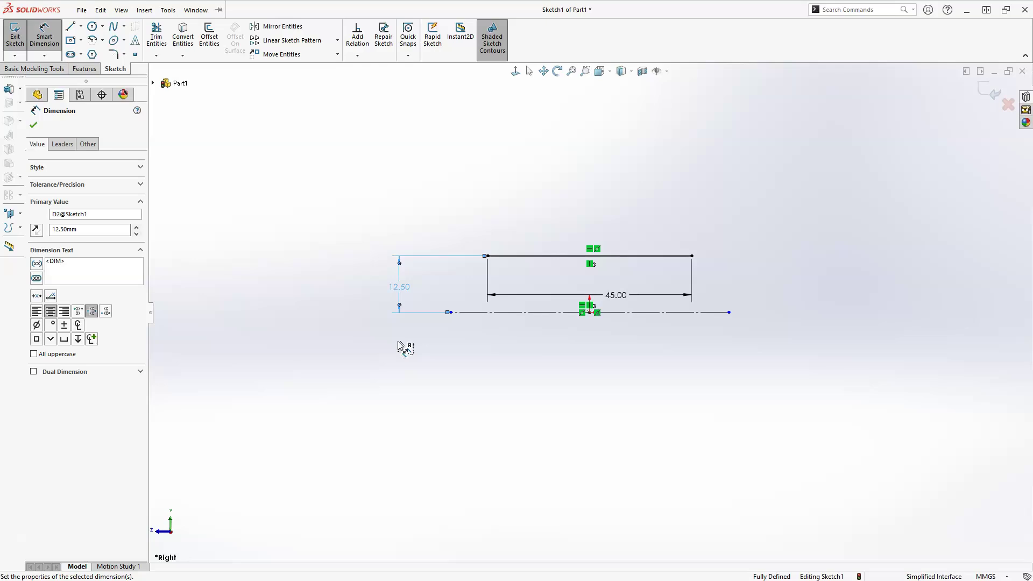
key(Escape)
key(Escape)
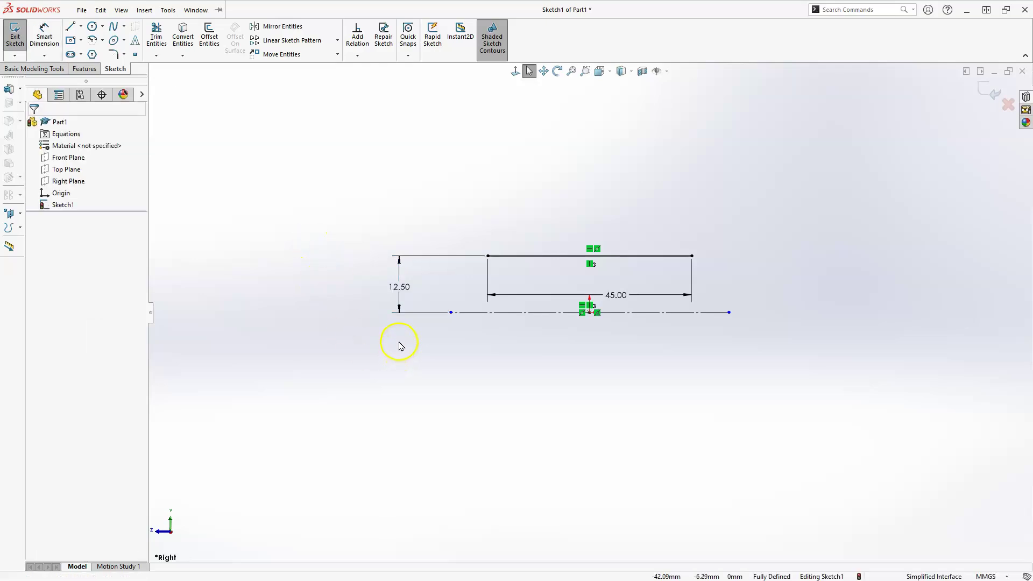
Delete the vertical distance dimension and move the 45 mm line farther above the construction line
click(400, 301)
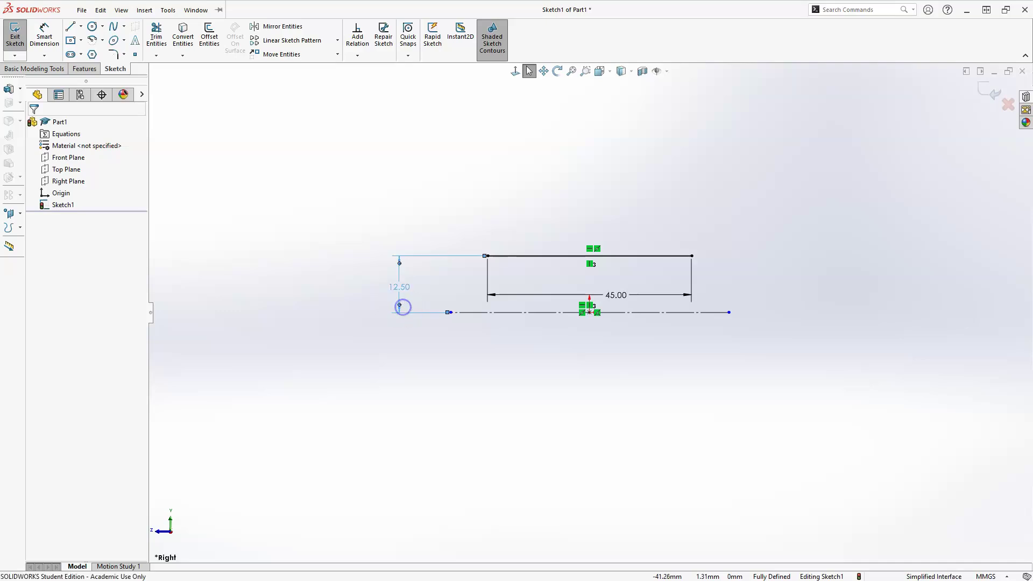
click(397, 251)
key(Delete)
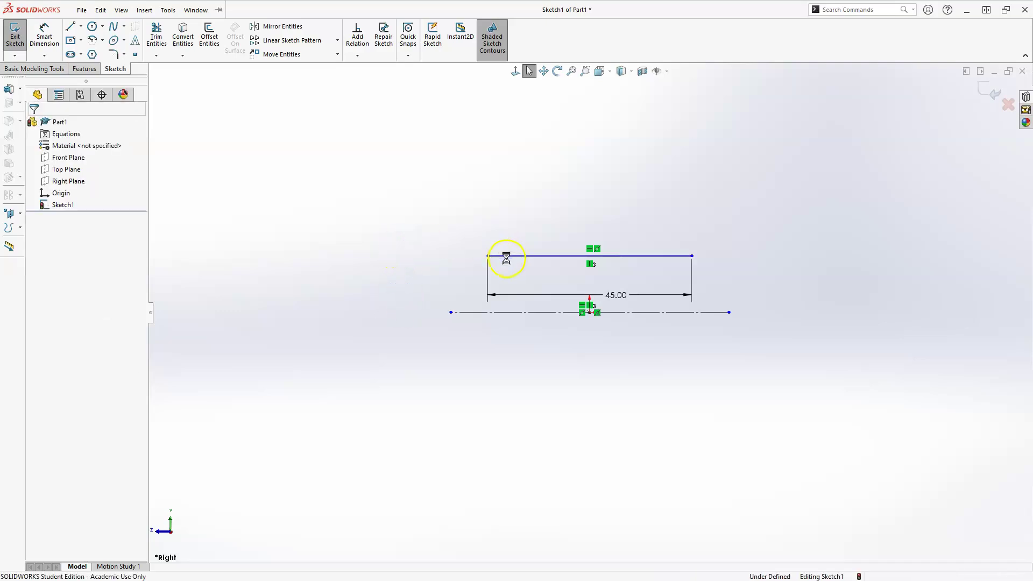
click(512, 259)
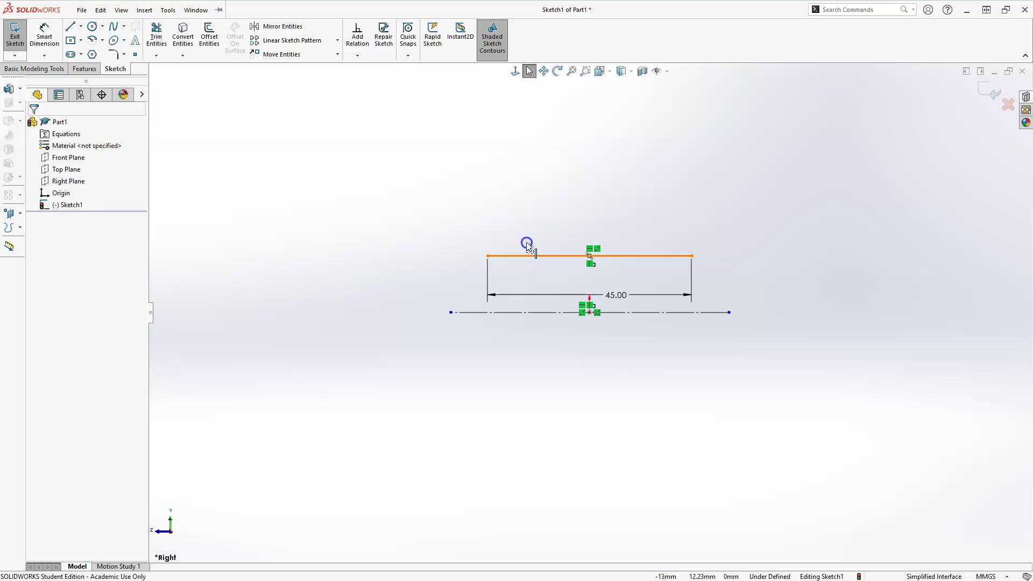
drag(525, 231, 525, 224)
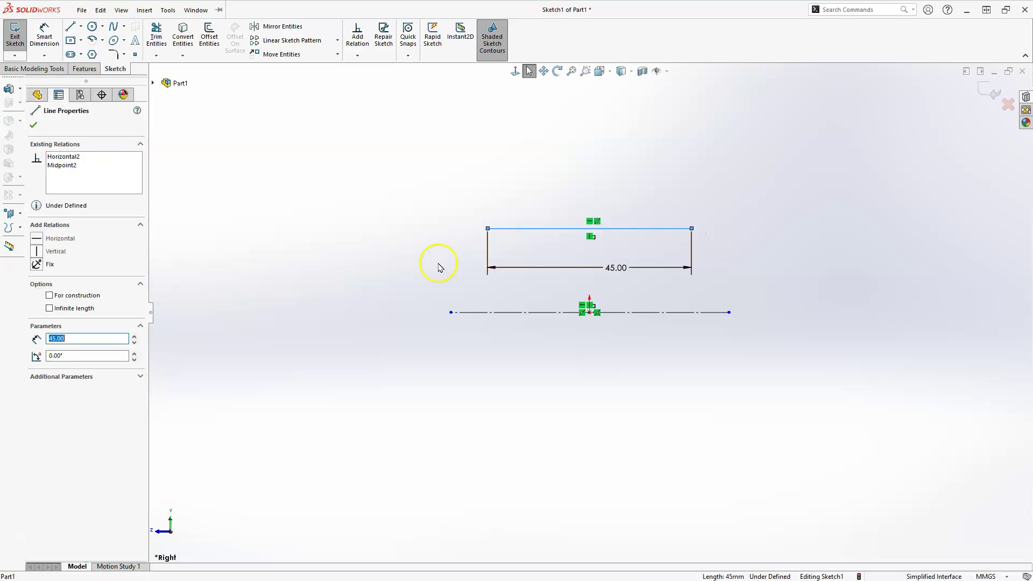
click(437, 267)
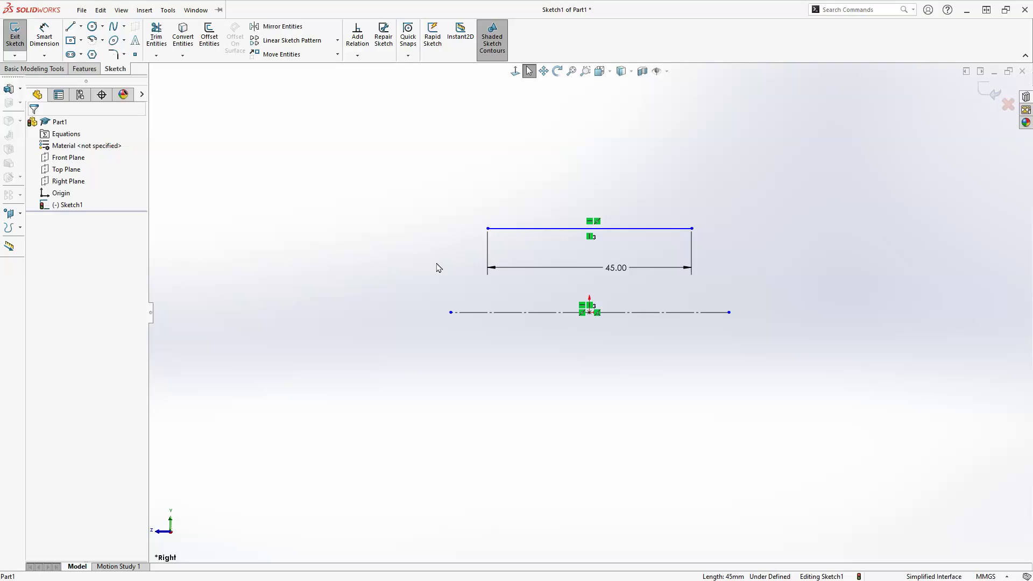
Add a Symmetric Linear Diameter Dimension between the construction line and the 45 mm line, and set it to 25 mm
click(45, 56)
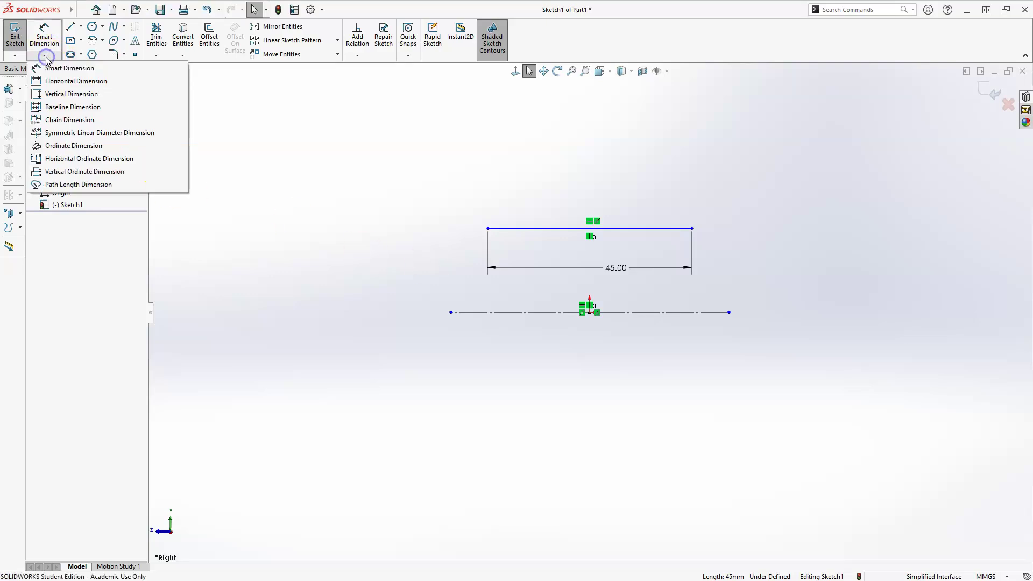
click(68, 135)
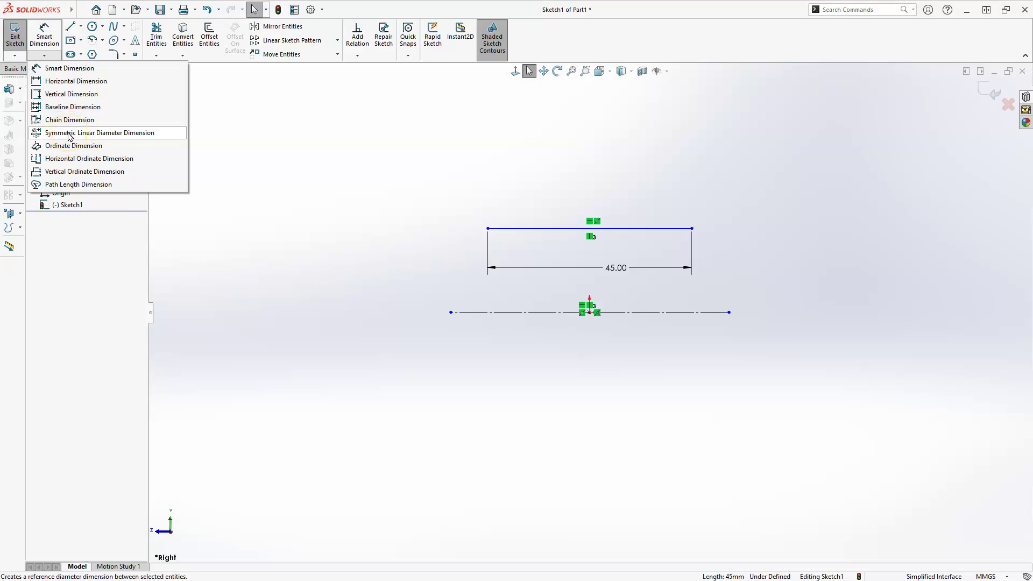
click(68, 135)
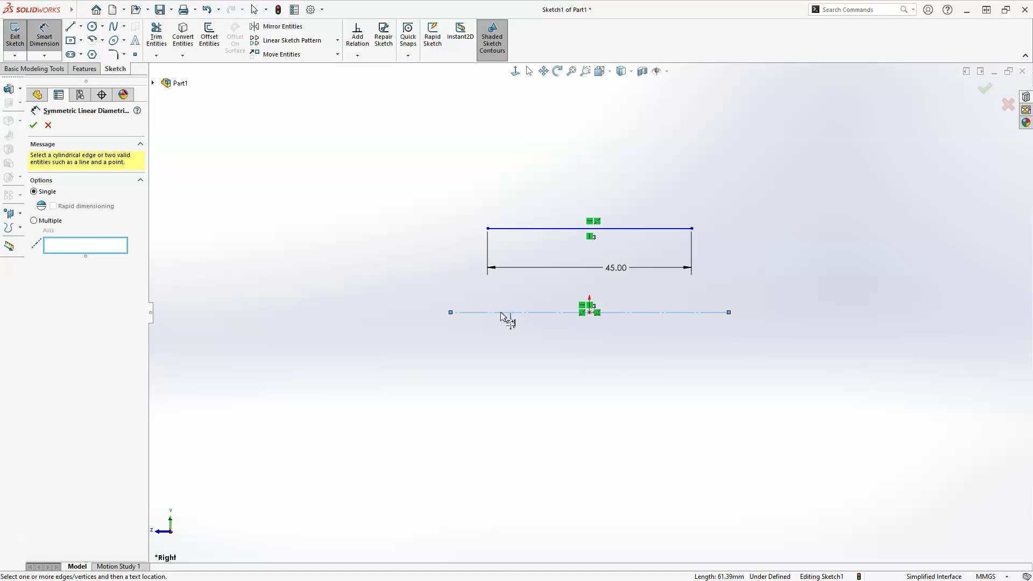
click(525, 233)
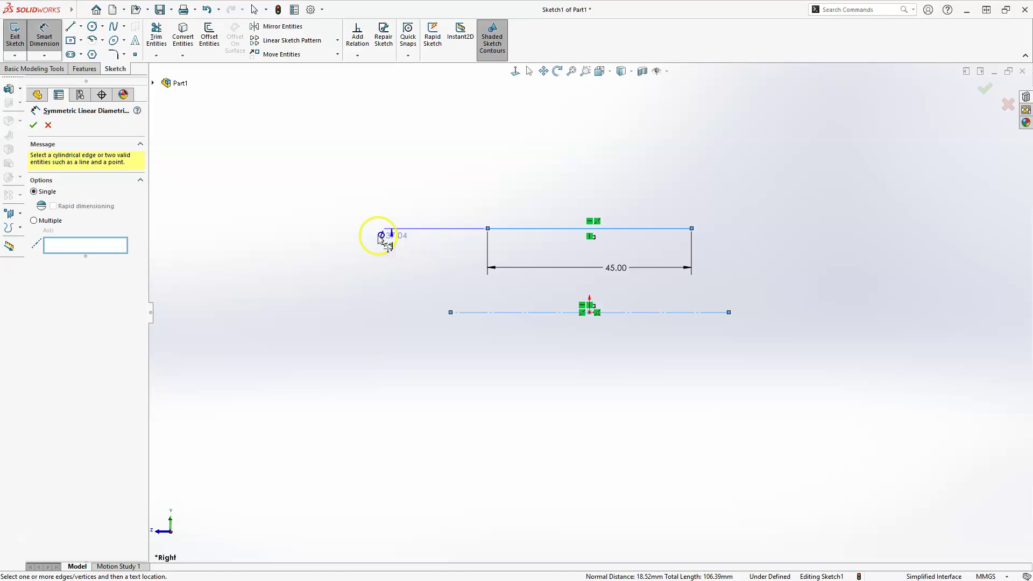
click(293, 285)
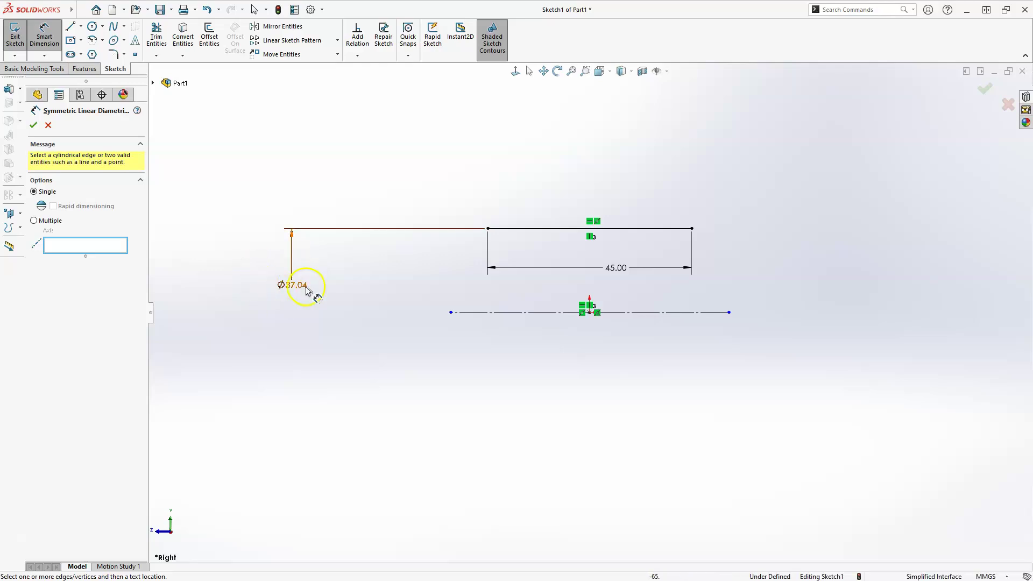
click(368, 351)
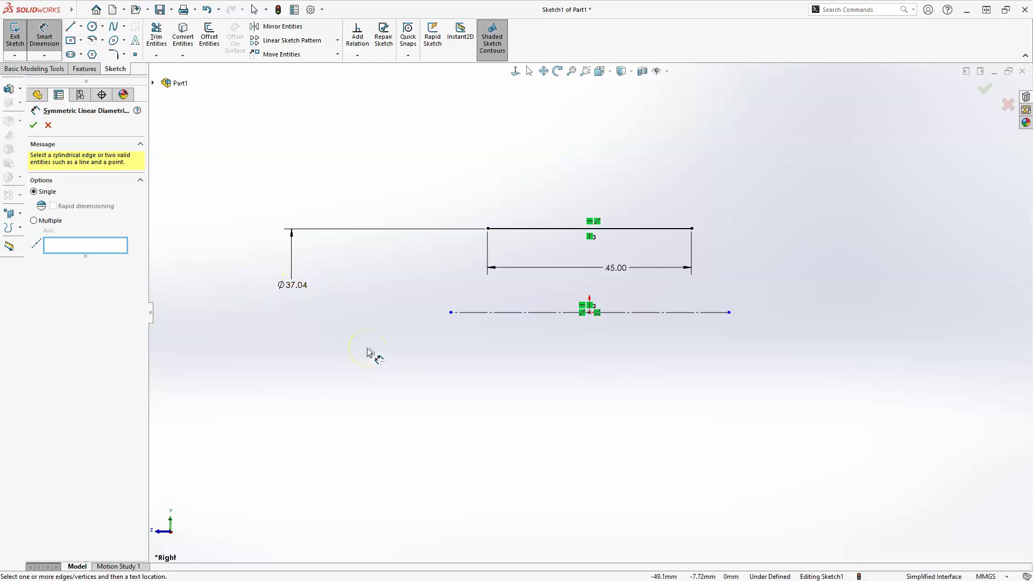
click(300, 285)
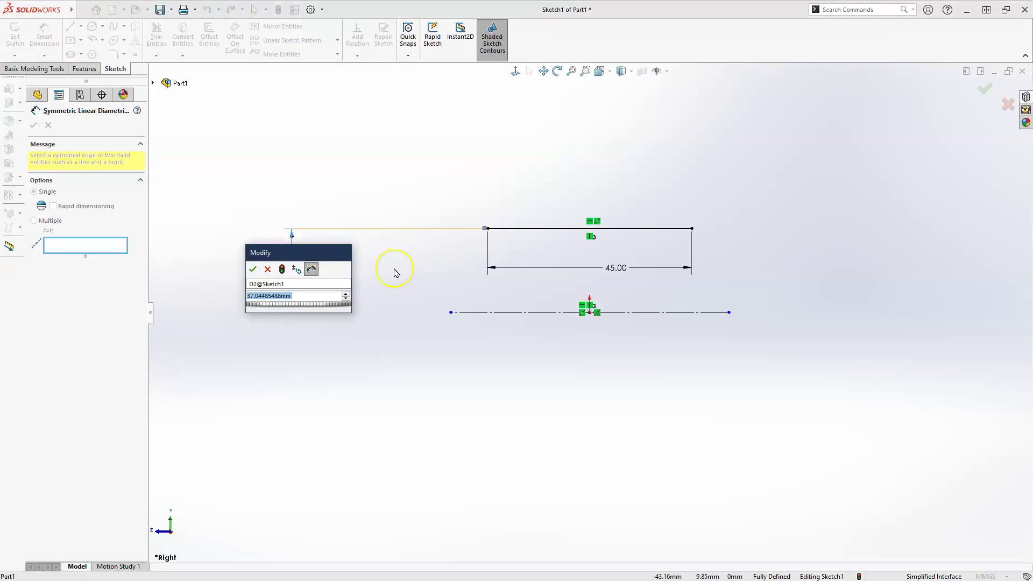
text(35)
key(Return)
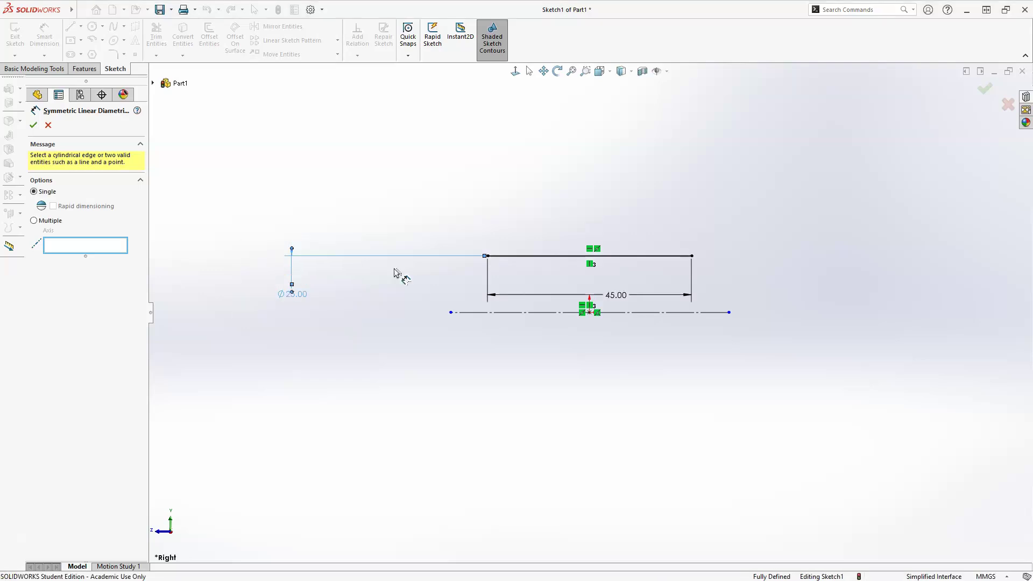
key(Escape)
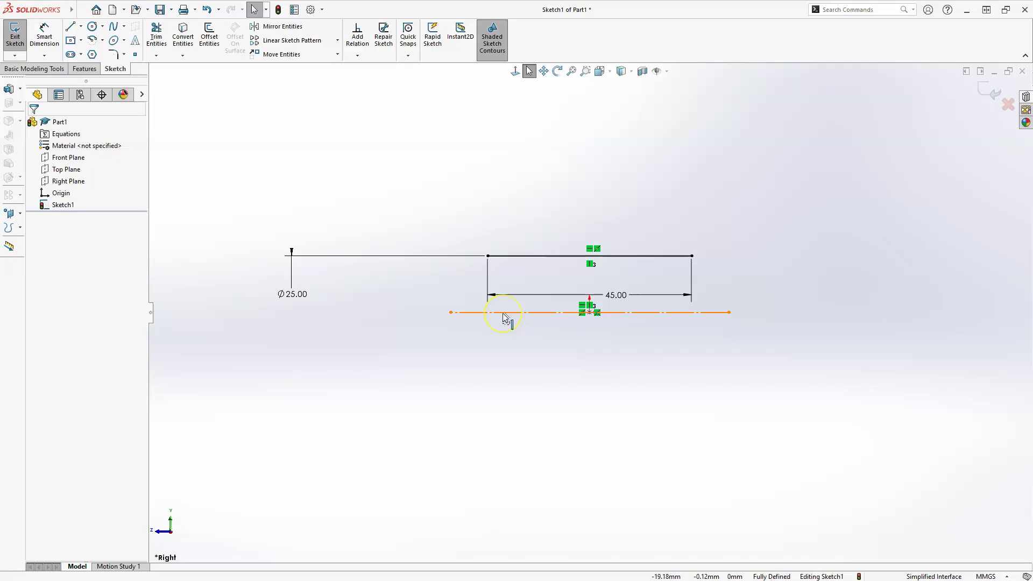
From the 45 mm line's left end, sketch connected lines: vertical, inward slant, vertical, outward slant, about 12 mm vertical, and about 39 mm top line
scroll(511, 237, up, 2)
scroll(565, 155, down, 3)
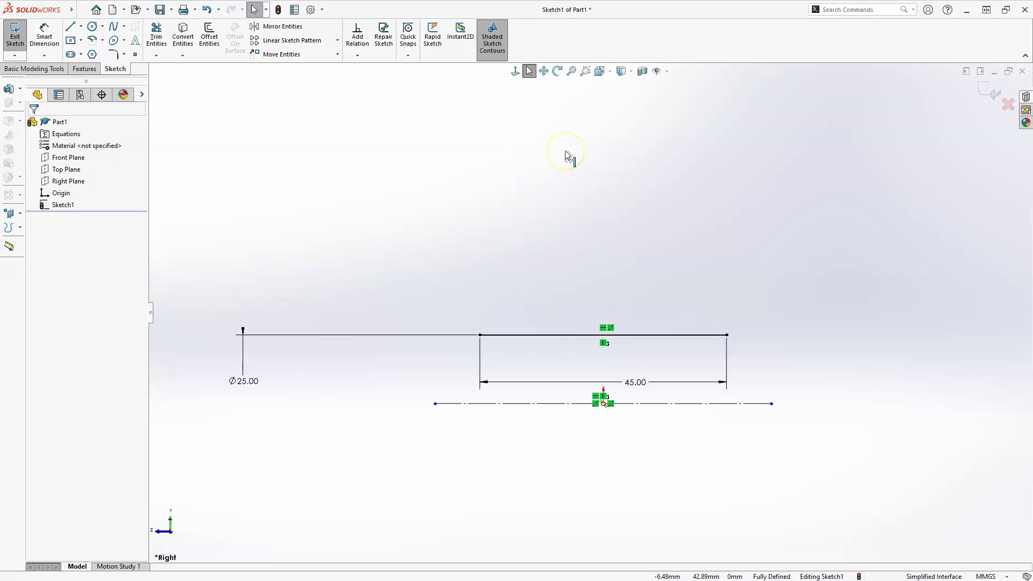
middle_drag(569, 158, 569, 157)
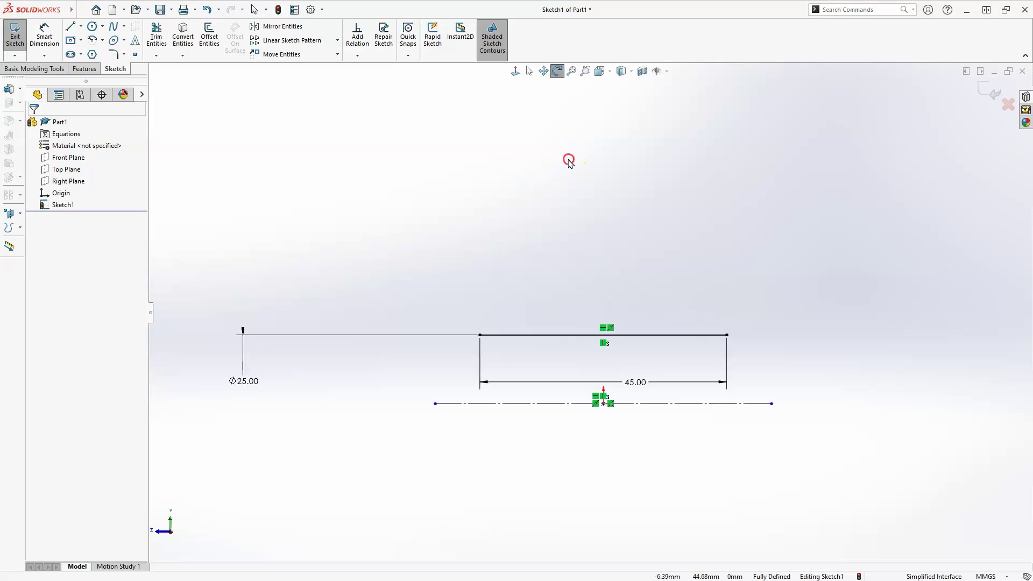
scroll(570, 164, up, 1)
click(543, 71)
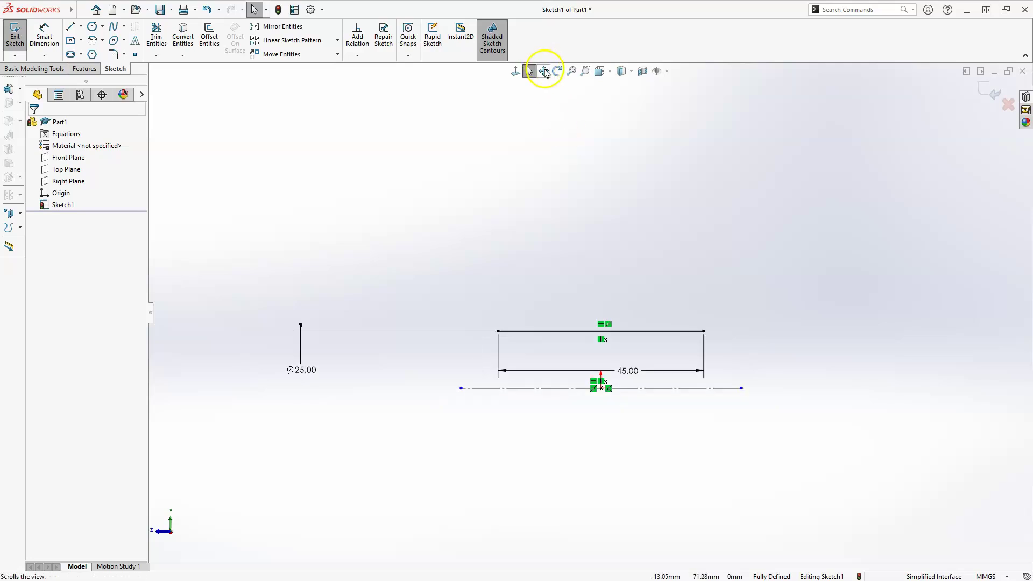
drag(636, 232, 619, 325)
click(611, 285)
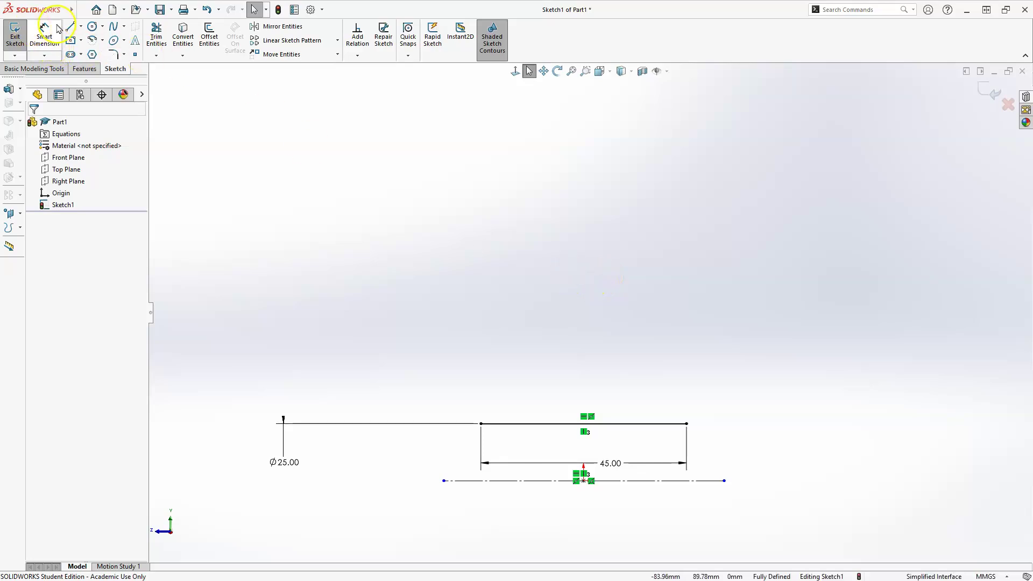
click(480, 423)
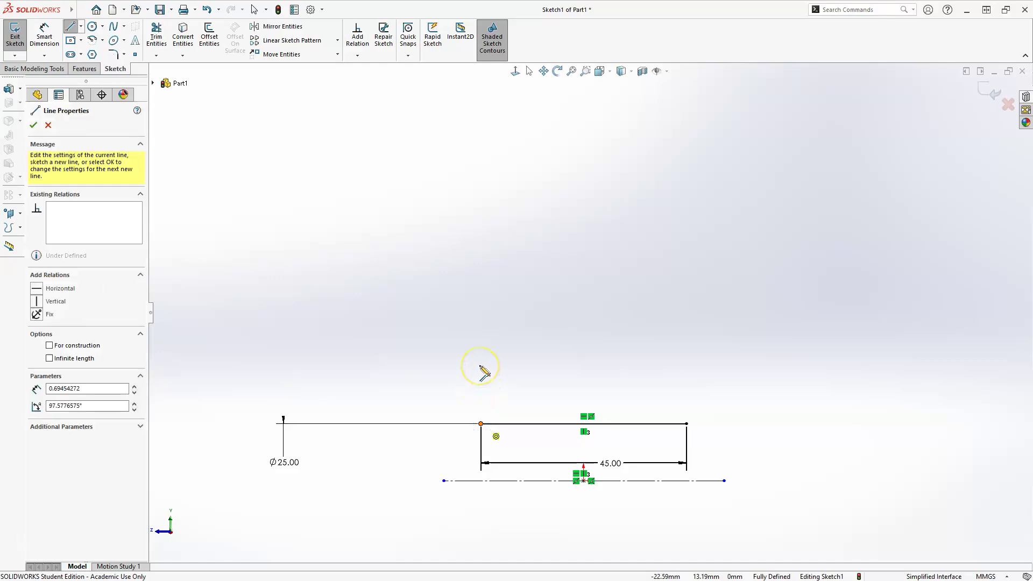
click(480, 365)
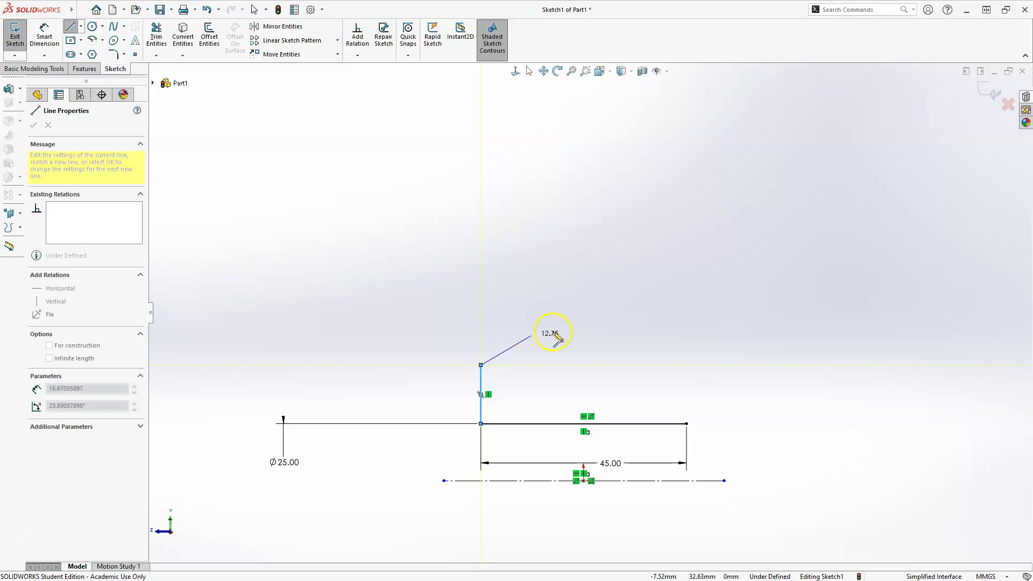
click(549, 330)
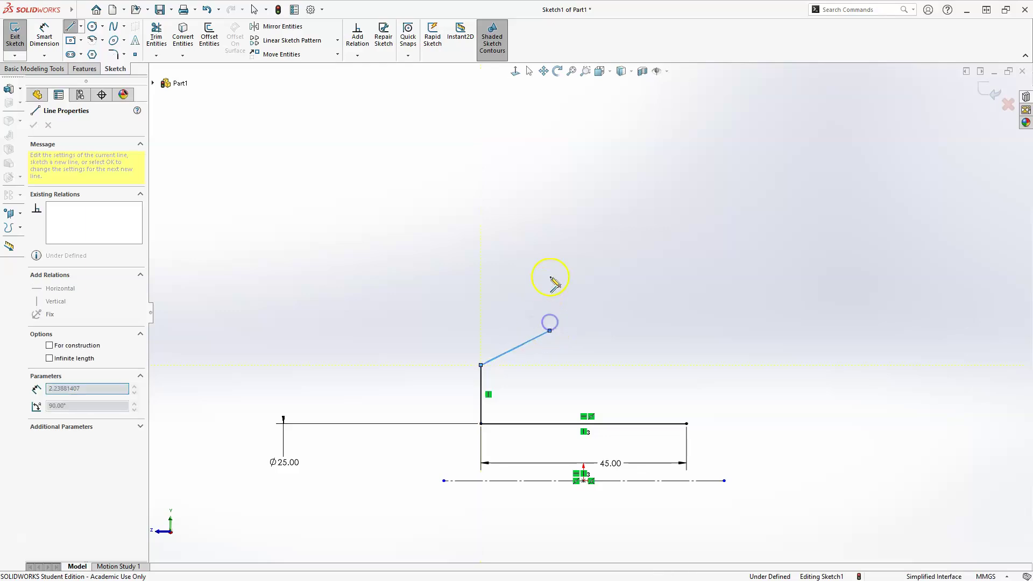
click(549, 252)
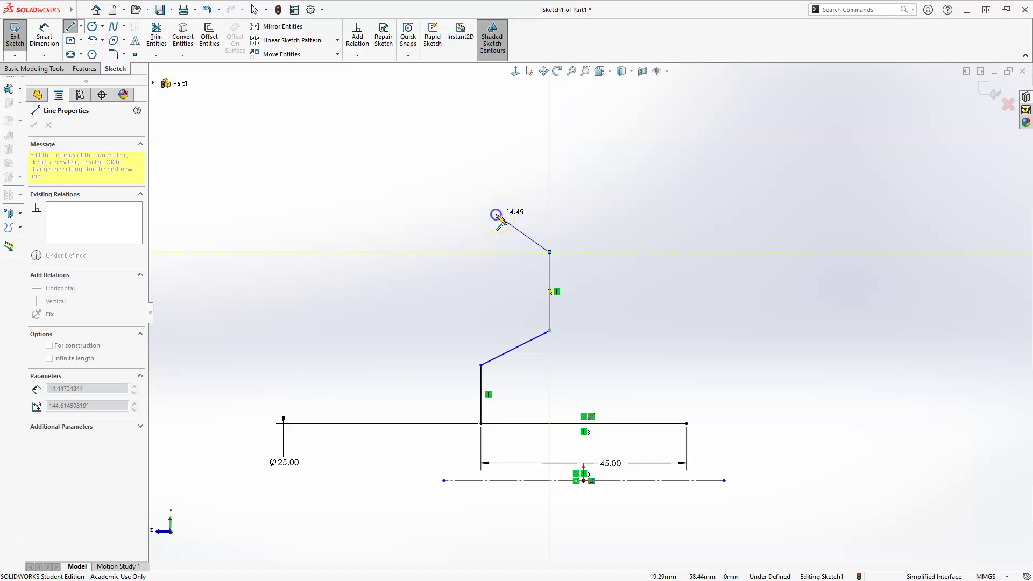
click(496, 214)
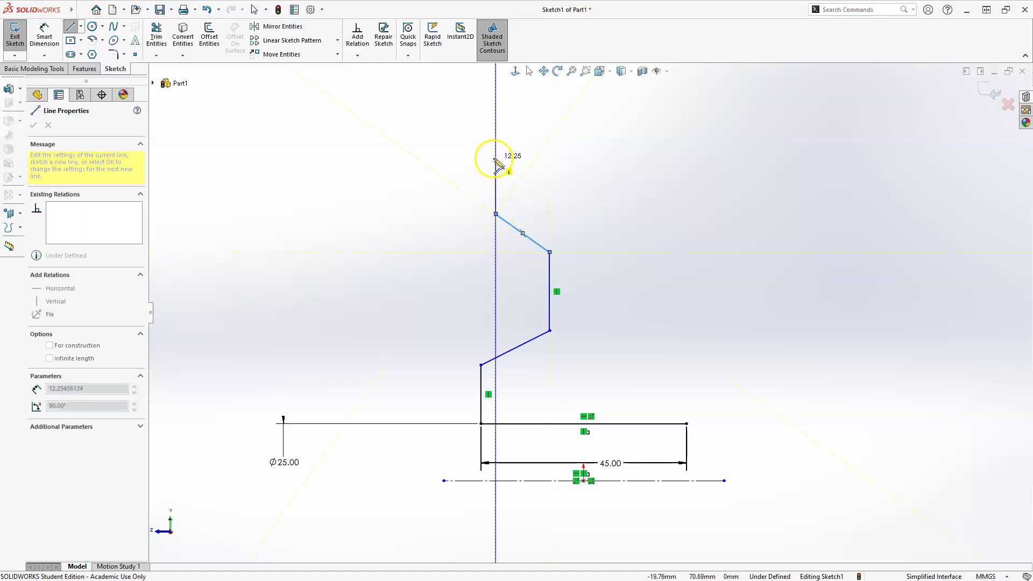
click(495, 158)
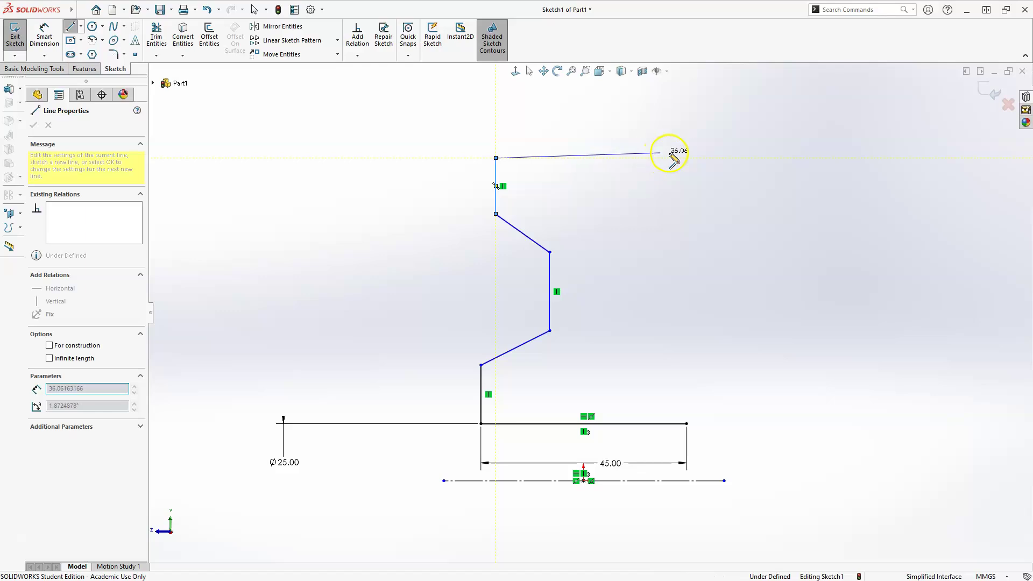
double_click(674, 161)
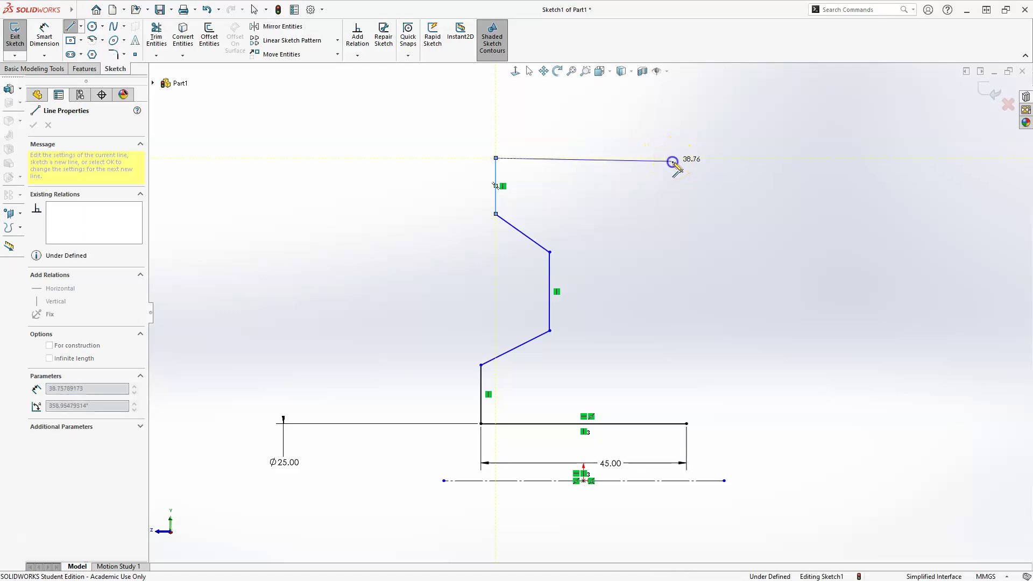
key(Escape)
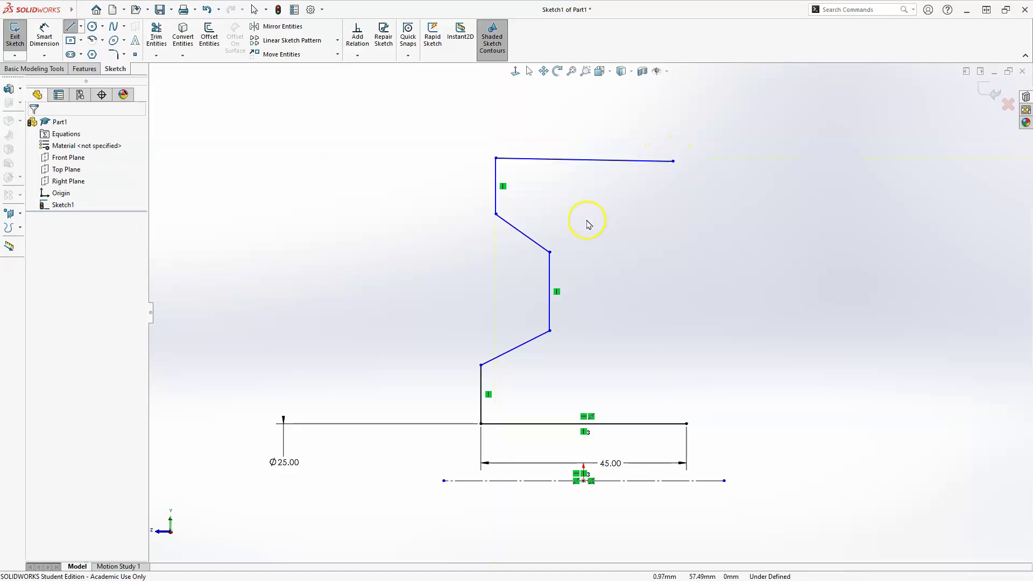
Add a Horizontal relation to the top line of the profile
click(542, 161)
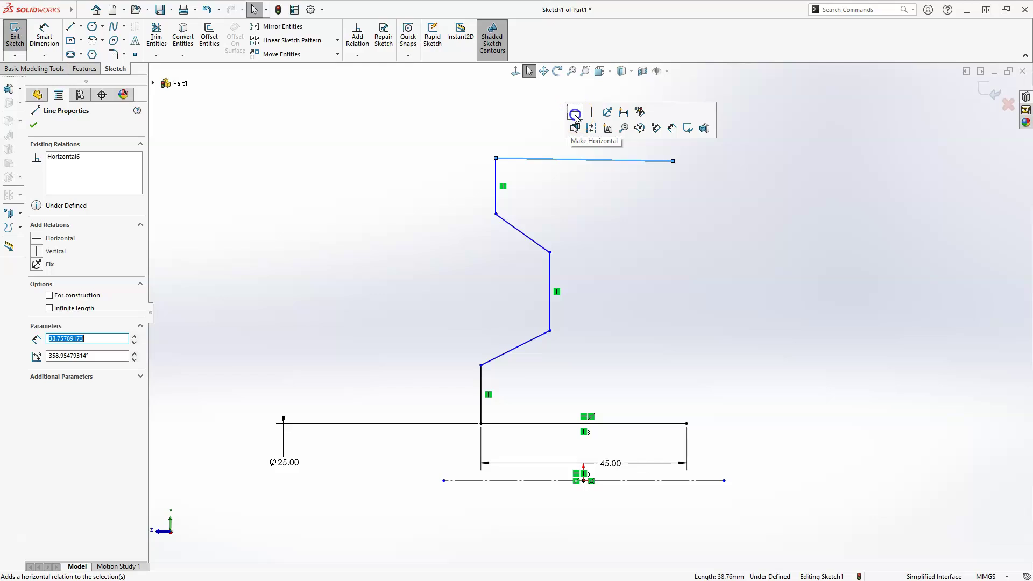
click(574, 114)
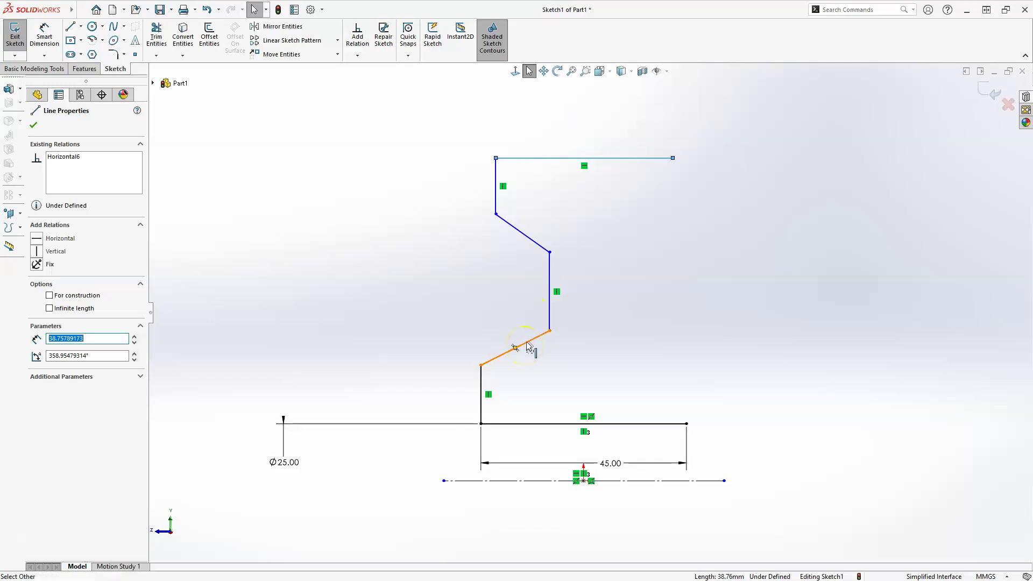
Add a Vertical relation between the midpoints of the profile's top line and the 45 mm line
key(Escape)
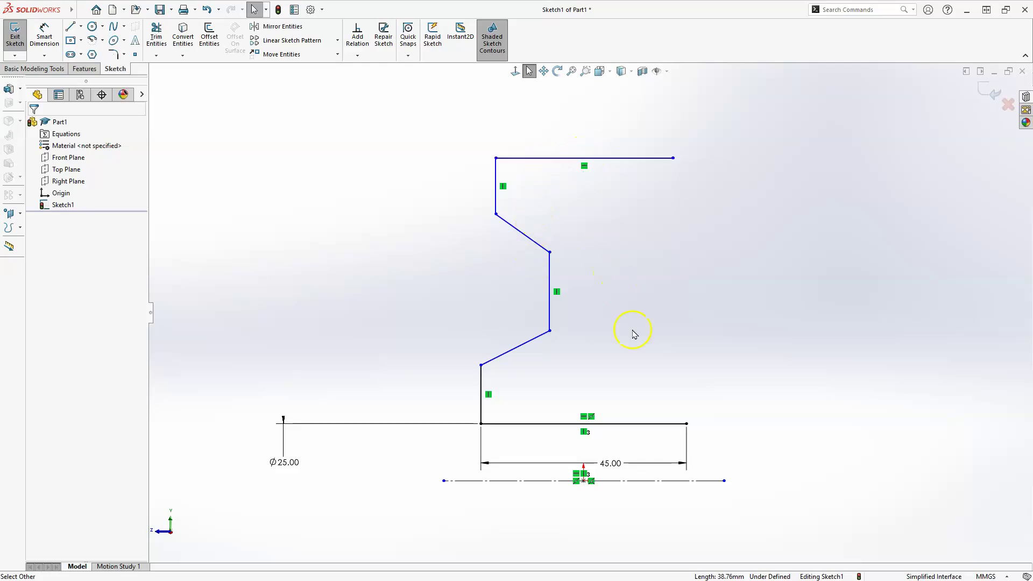
right_click(584, 158)
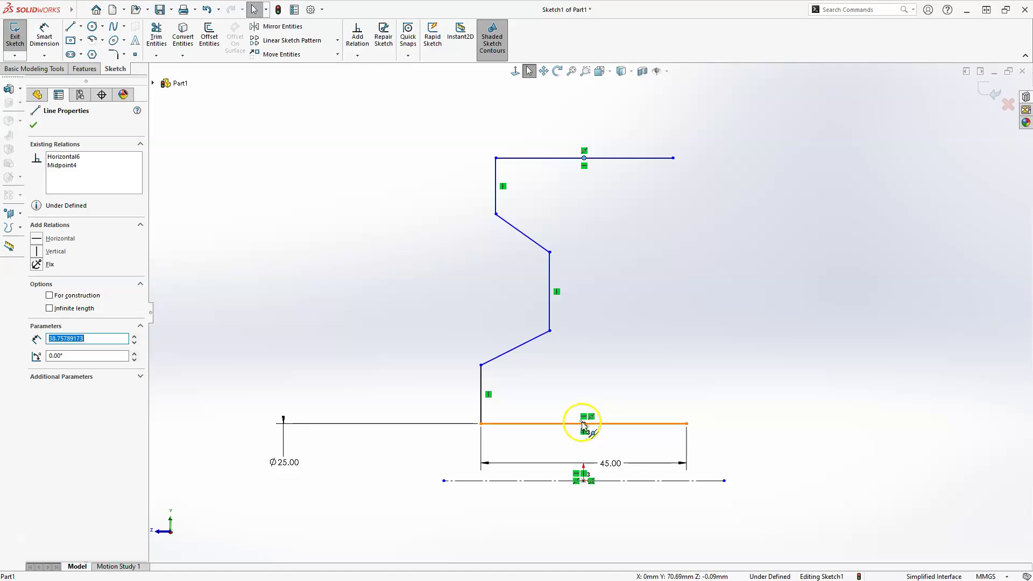
ctrl+click(584, 424)
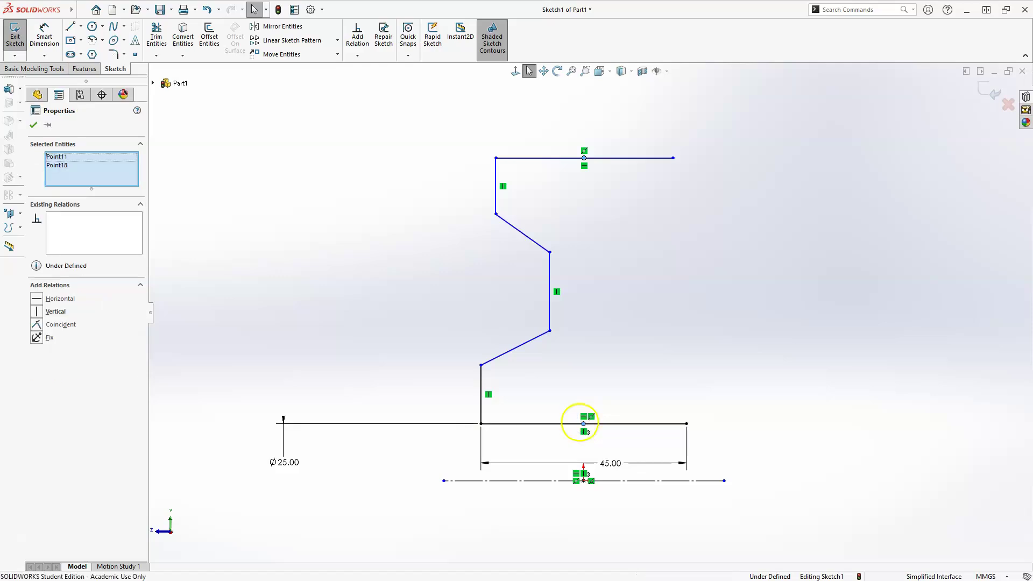
click(40, 312)
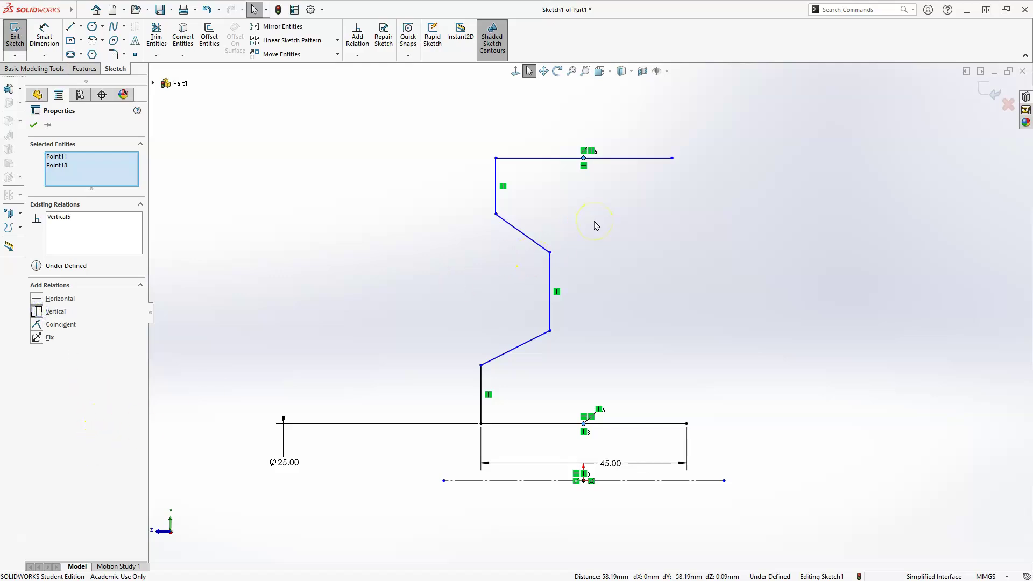
click(595, 226)
Dimension the length of the profile's top line and set it to 35 mm
click(44, 33)
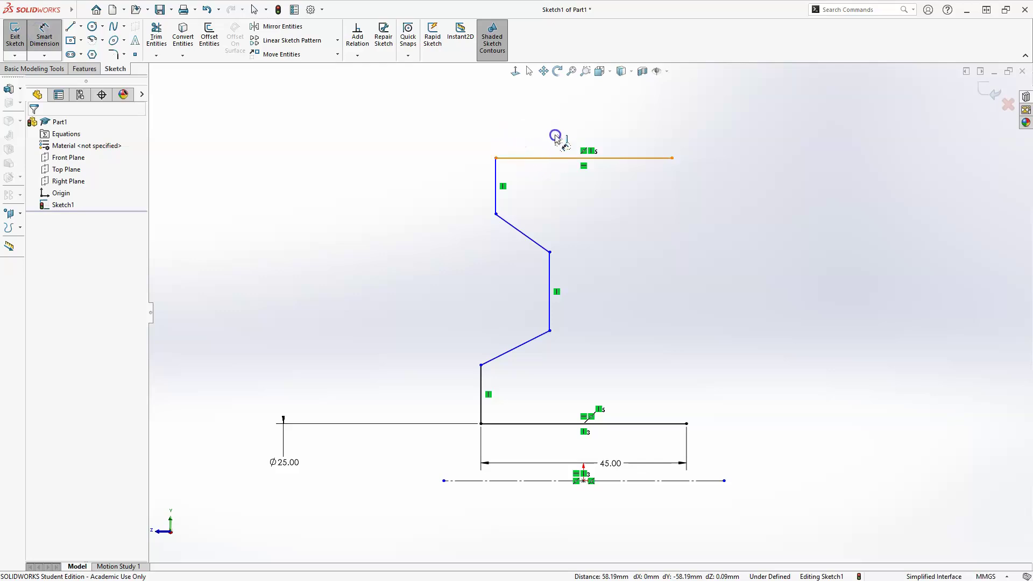
click(569, 124)
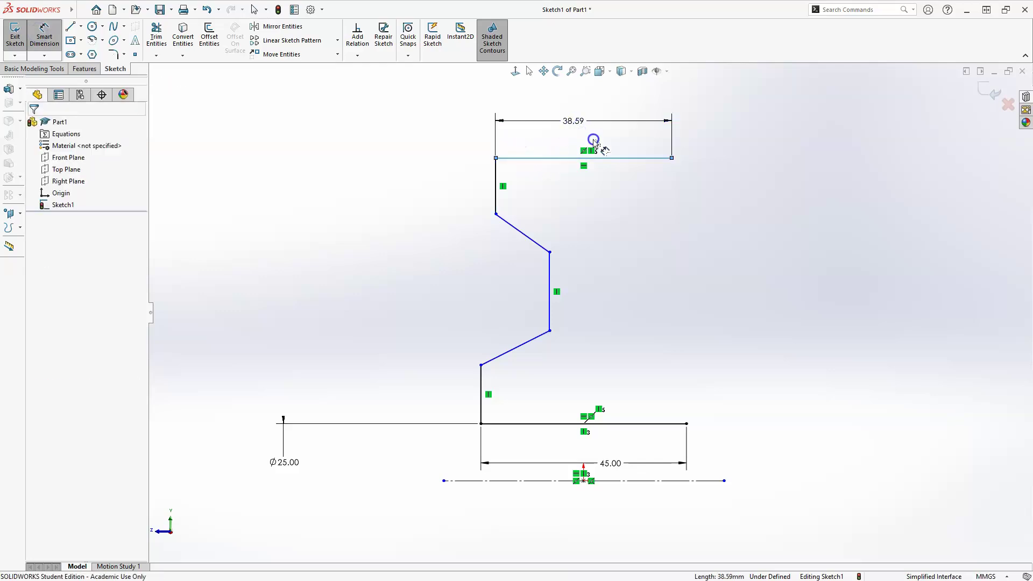
click(643, 119)
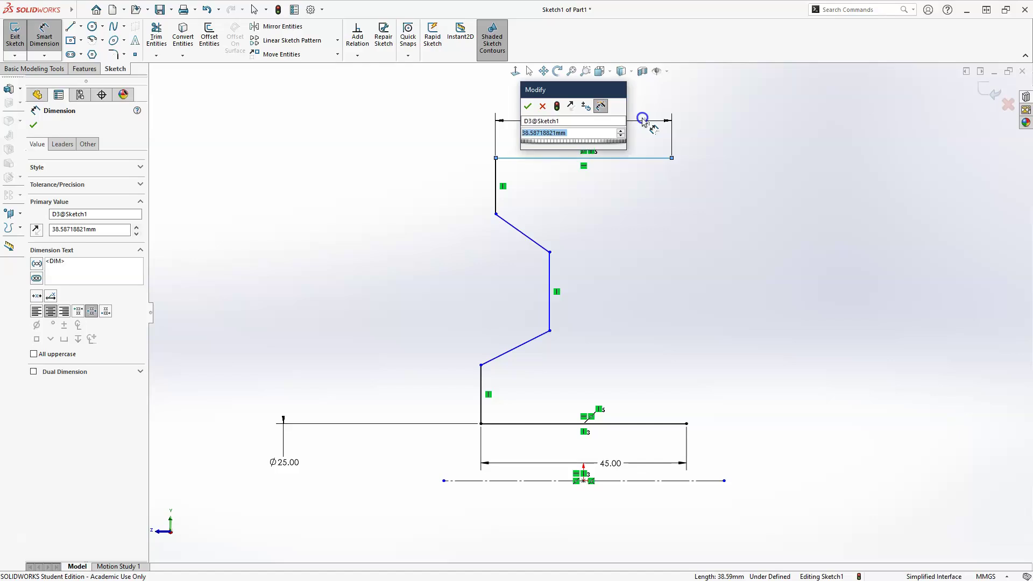
text(35)
key(Return)
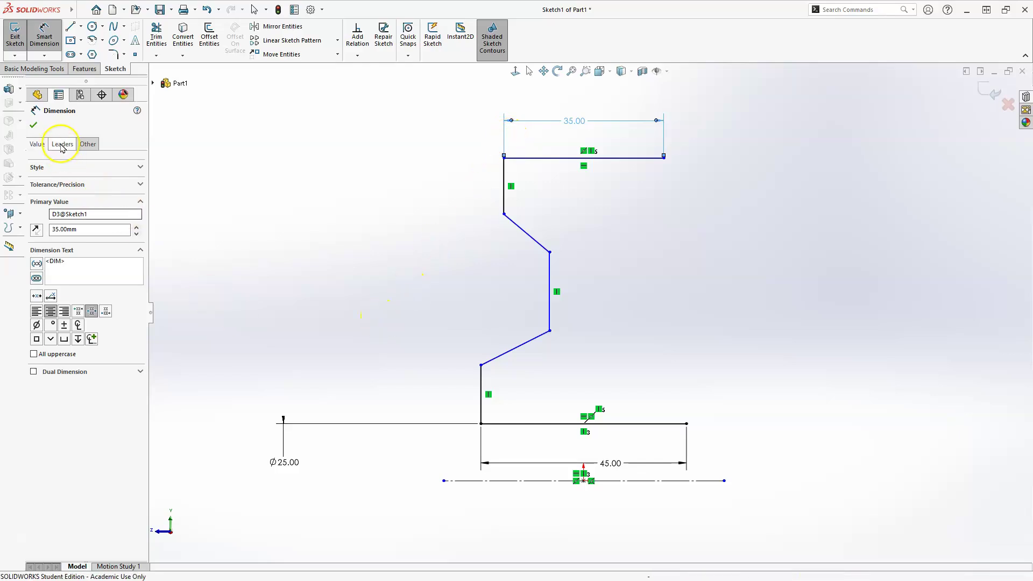
click(33, 125)
Add a Symmetric Linear Diameter Dimension between the construction line and the top line, and set it to 116 mm
click(44, 59)
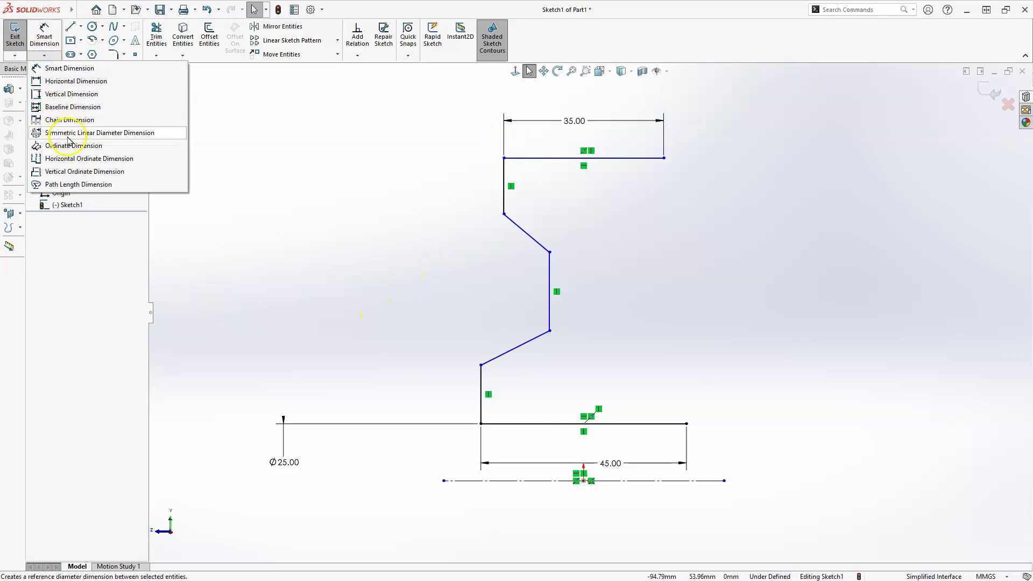
click(67, 134)
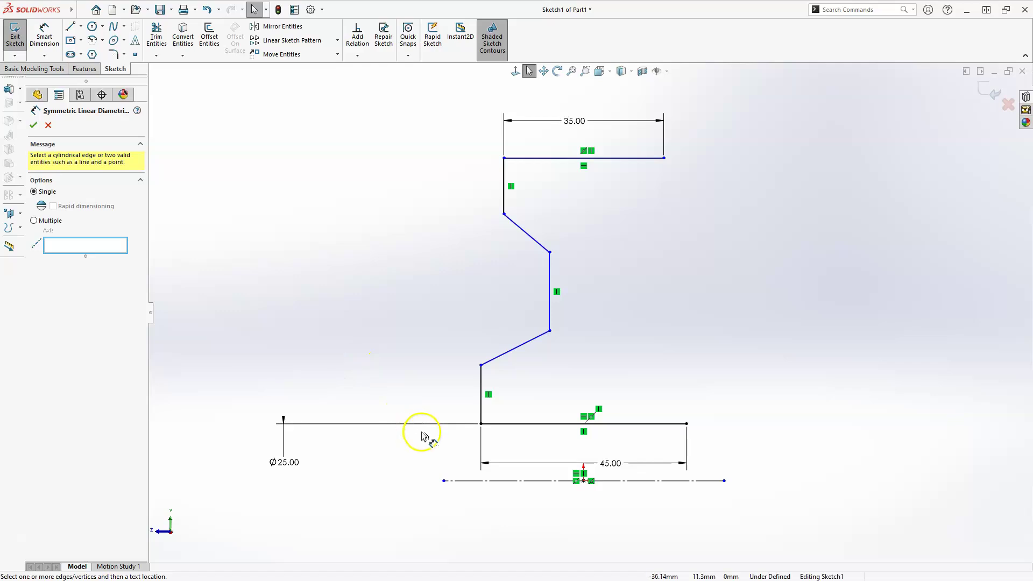
click(490, 484)
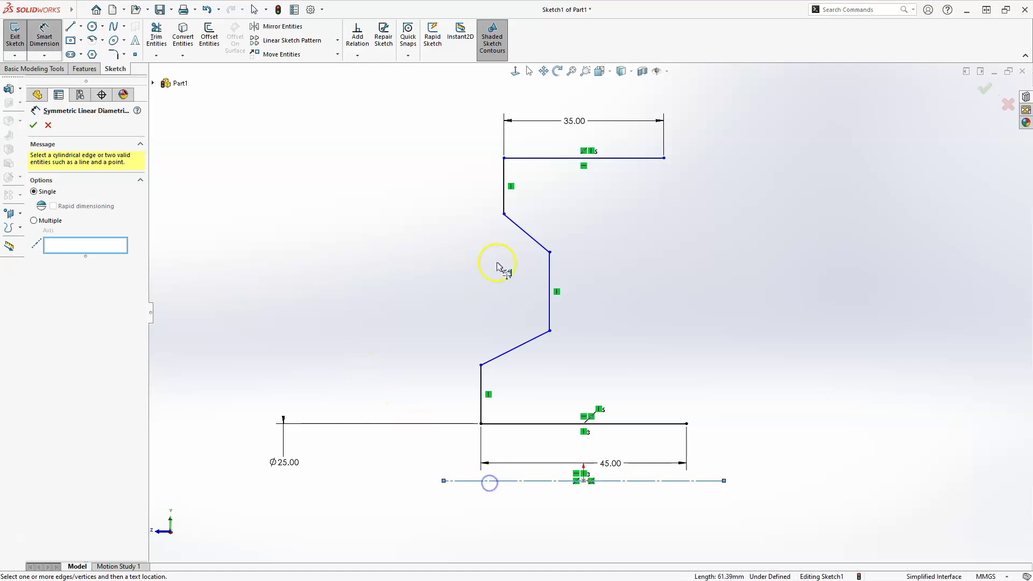
click(525, 158)
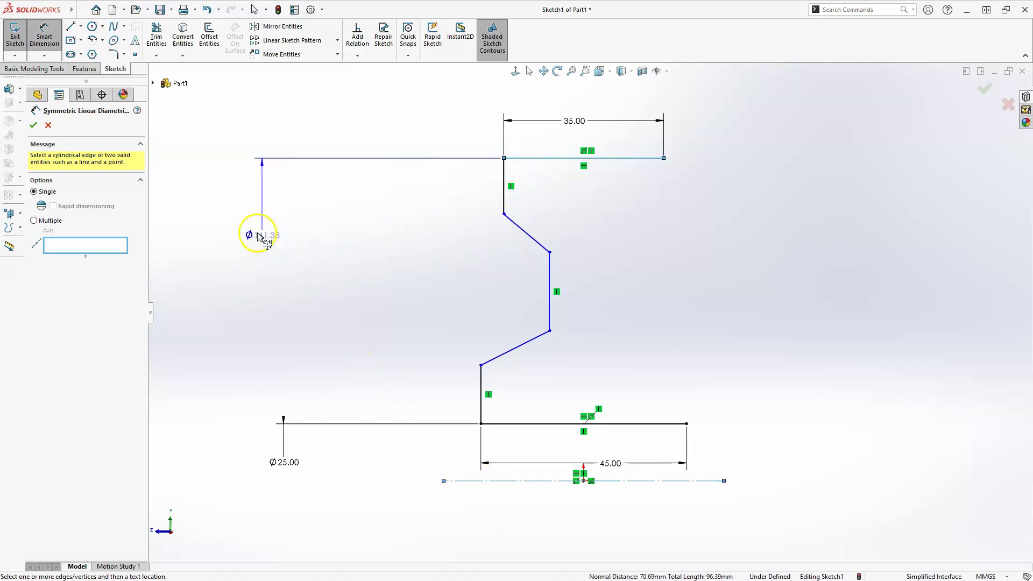
click(256, 238)
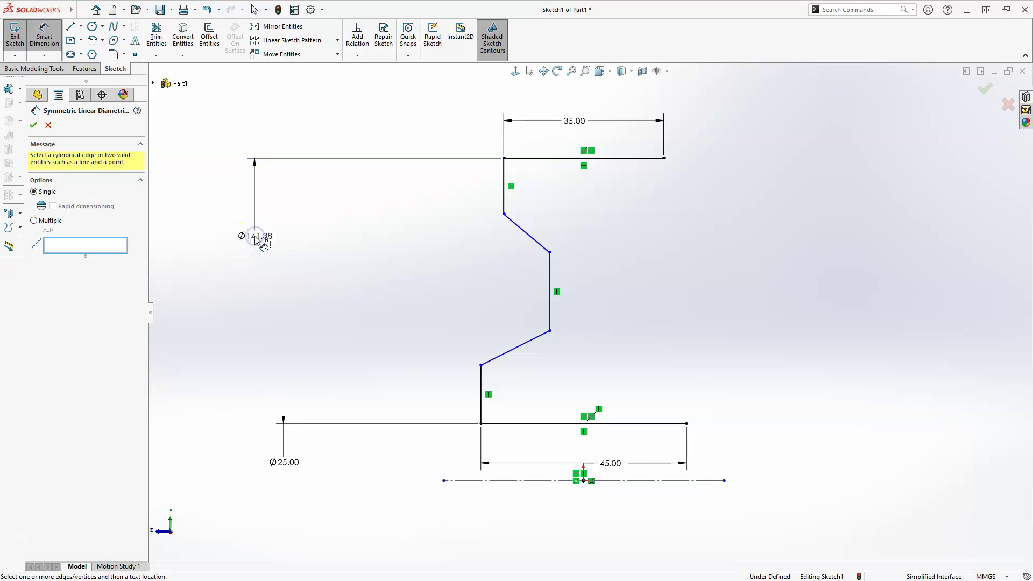
click(258, 236)
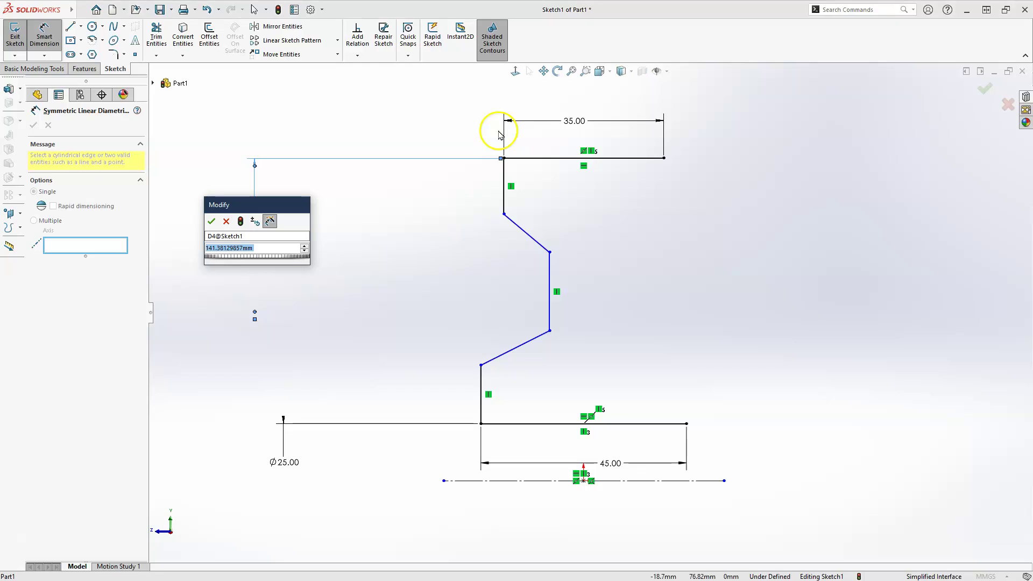
text(1136)
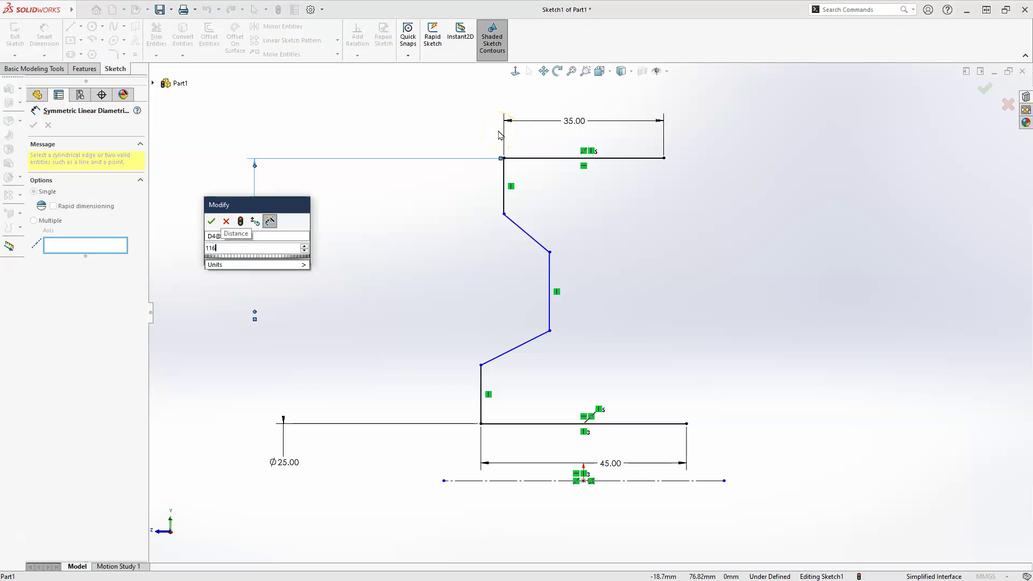
key(Return)
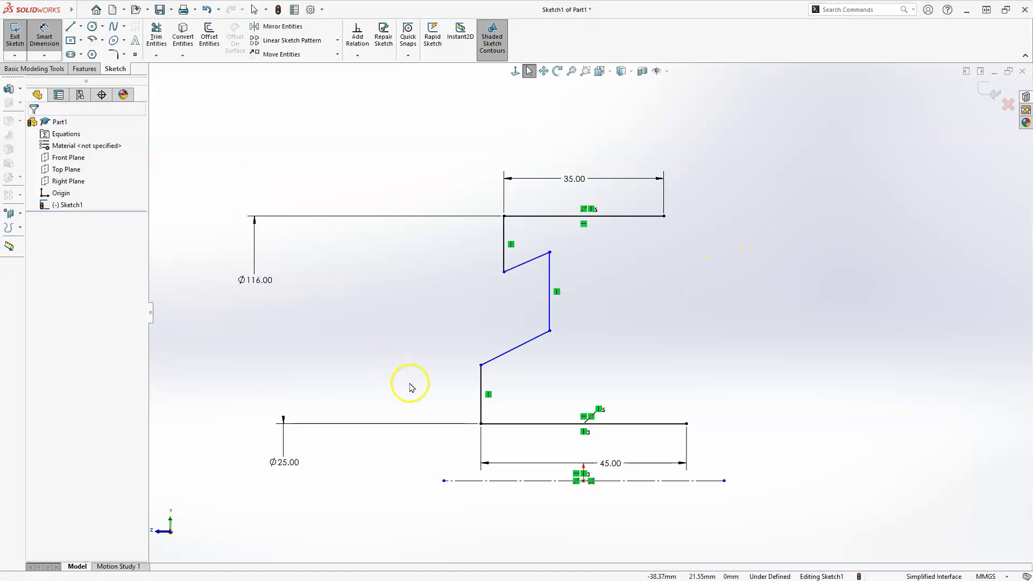
key(Escape)
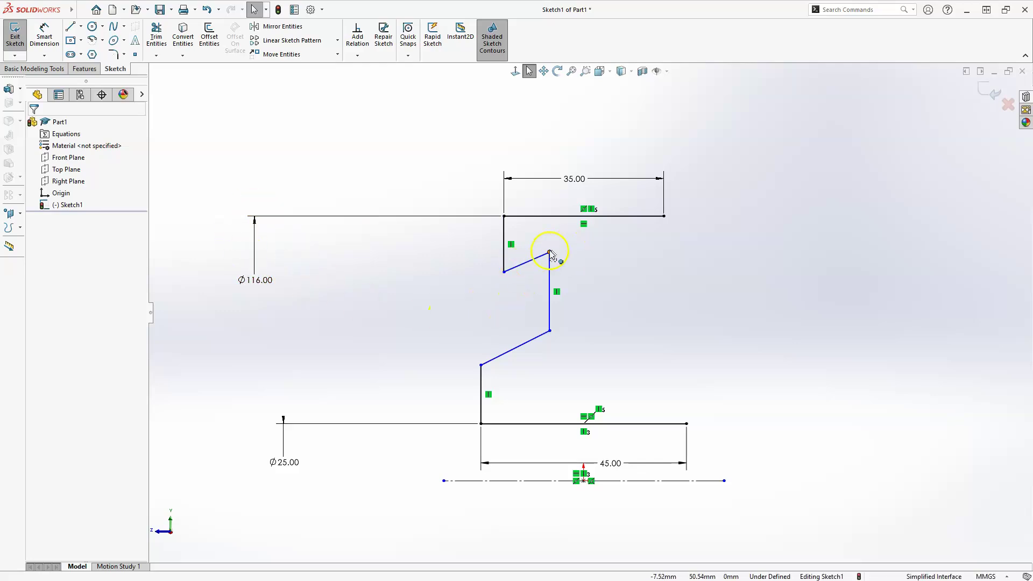
Lower the middle vertical line's upper end below the upper slant's outer end, and set its horizontal distance from the upper vertical line to 5 mm
drag(550, 252, 546, 293)
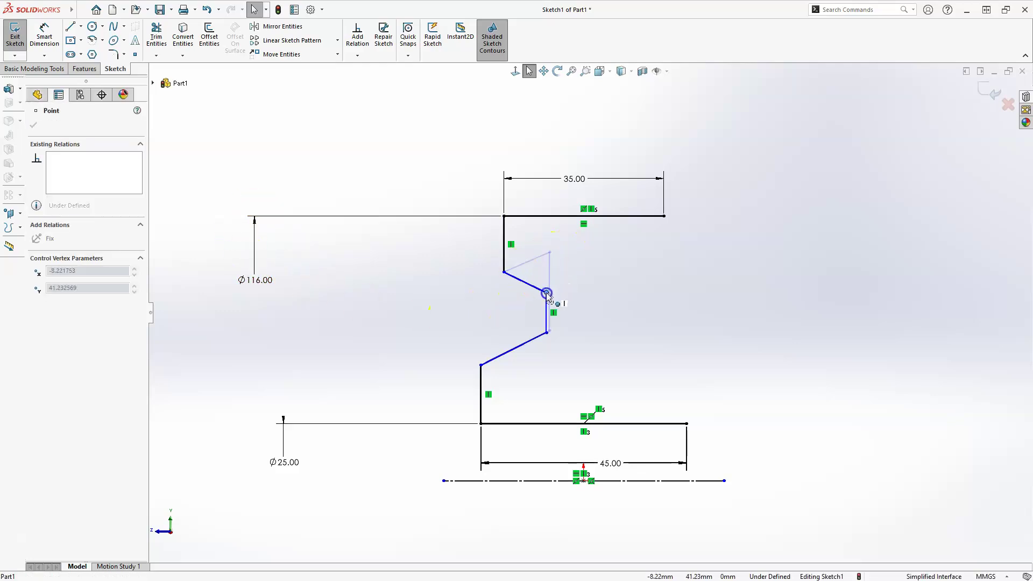
click(678, 414)
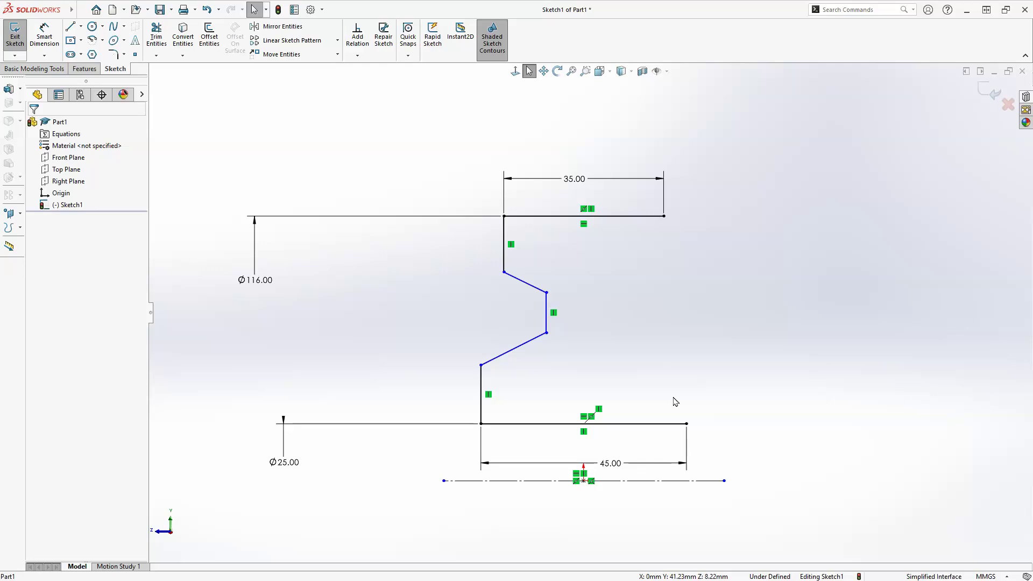
click(44, 29)
click(503, 231)
click(547, 311)
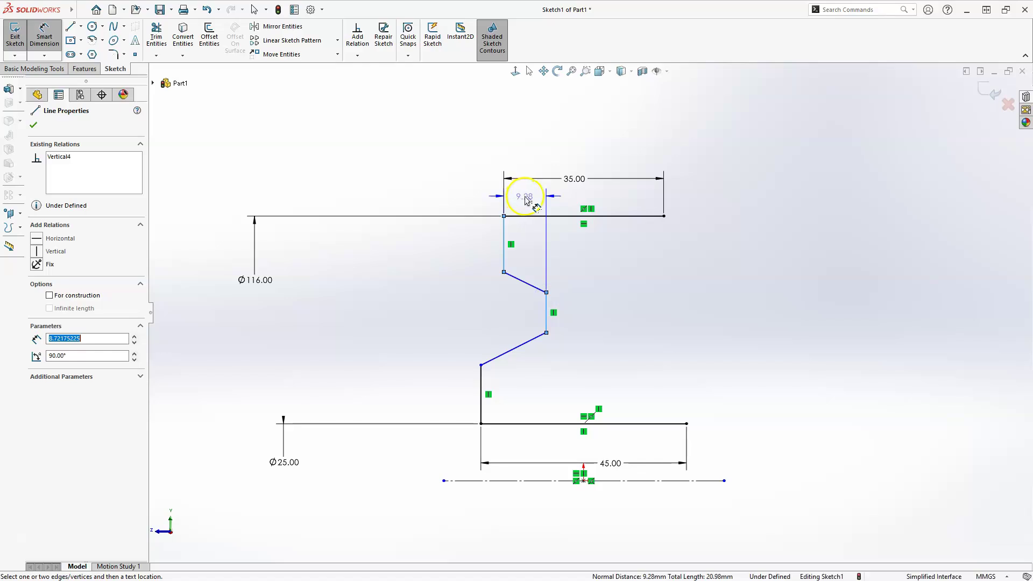
click(528, 197)
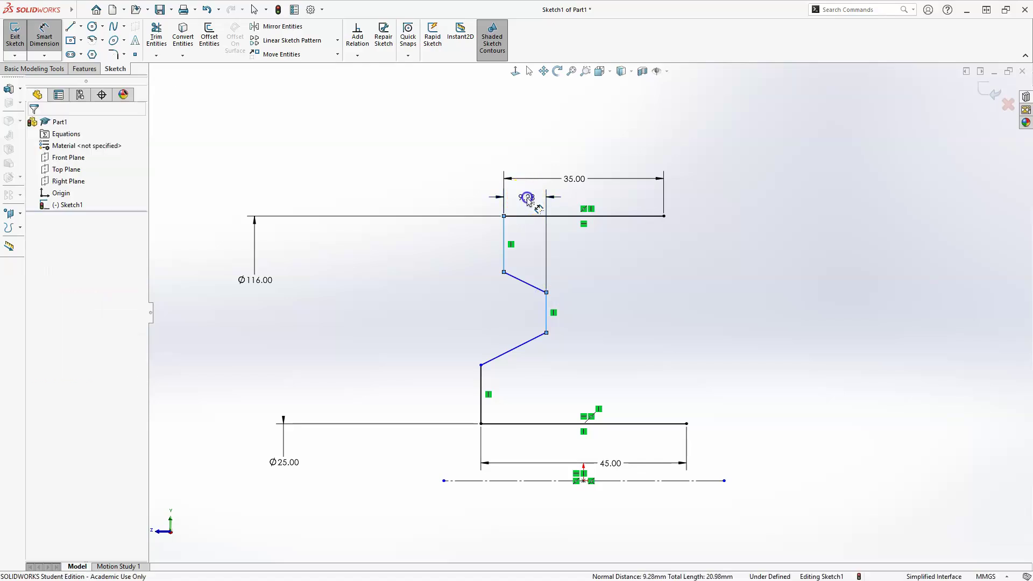
double_click(528, 198)
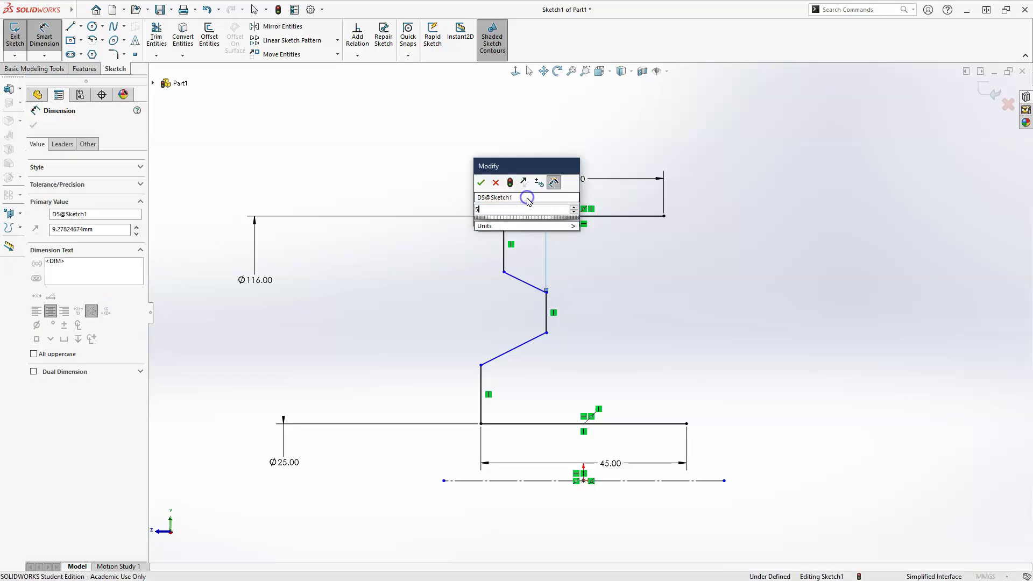
key(Escape)
click(565, 263)
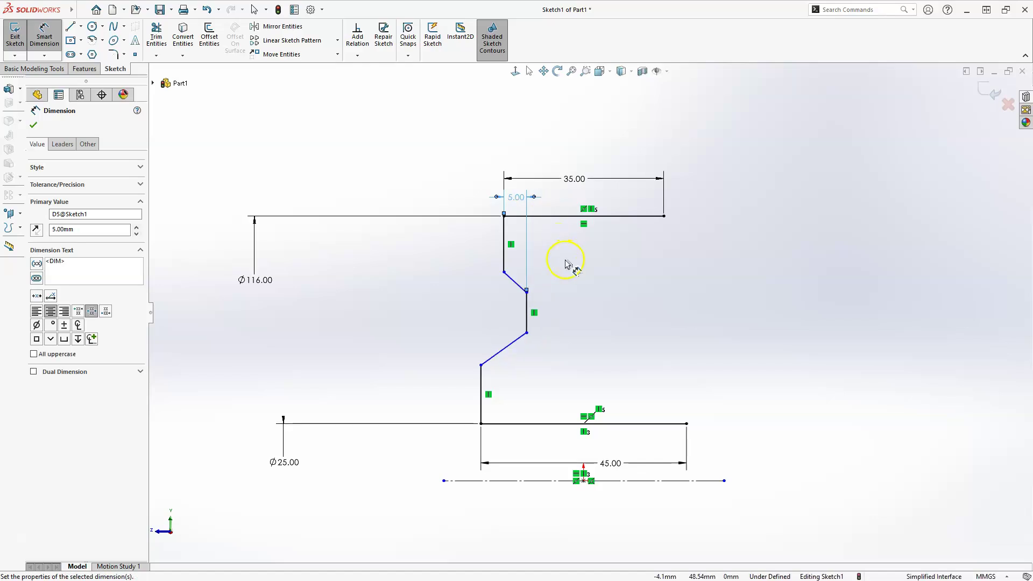
key(Escape)
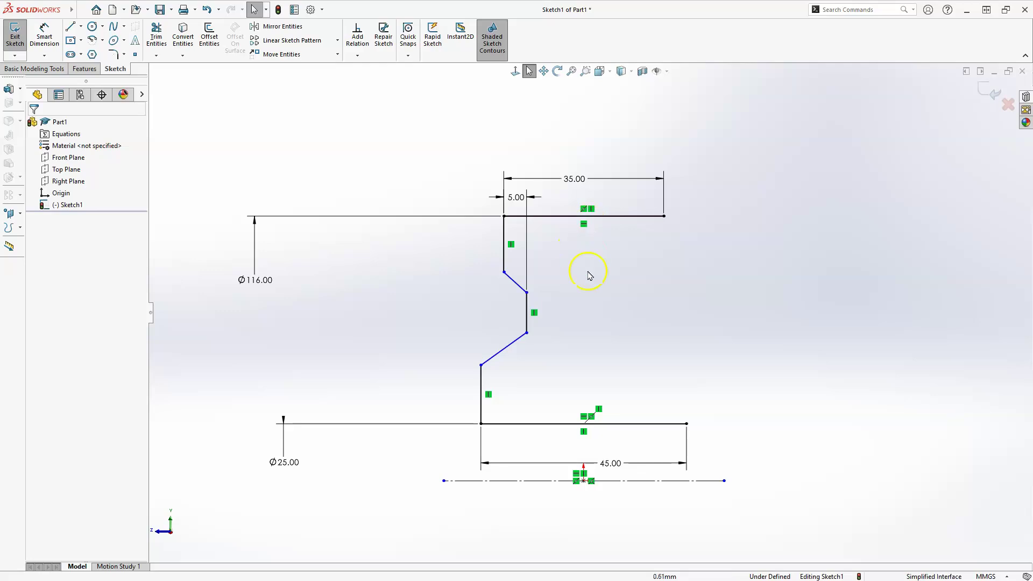
Dimension the angle between the 45 mm line and the lower slanted line, and set it to 15 degrees
click(44, 34)
click(516, 423)
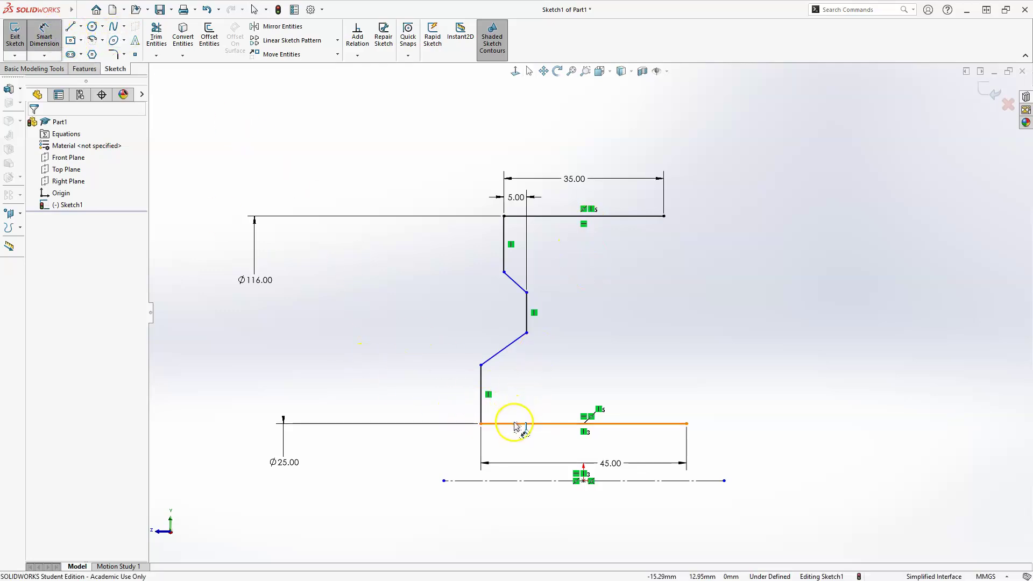
click(494, 359)
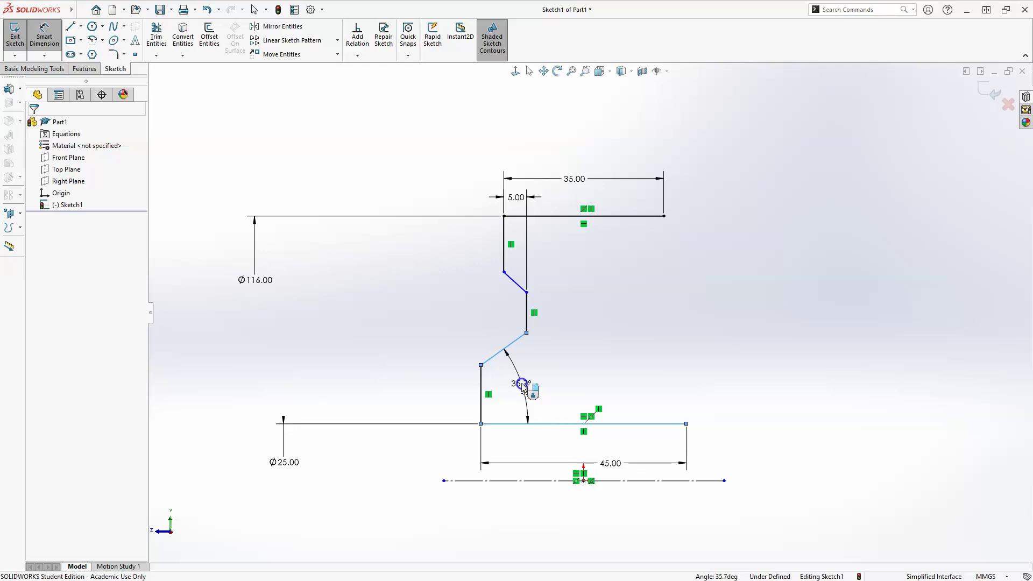
click(521, 386)
text(15)
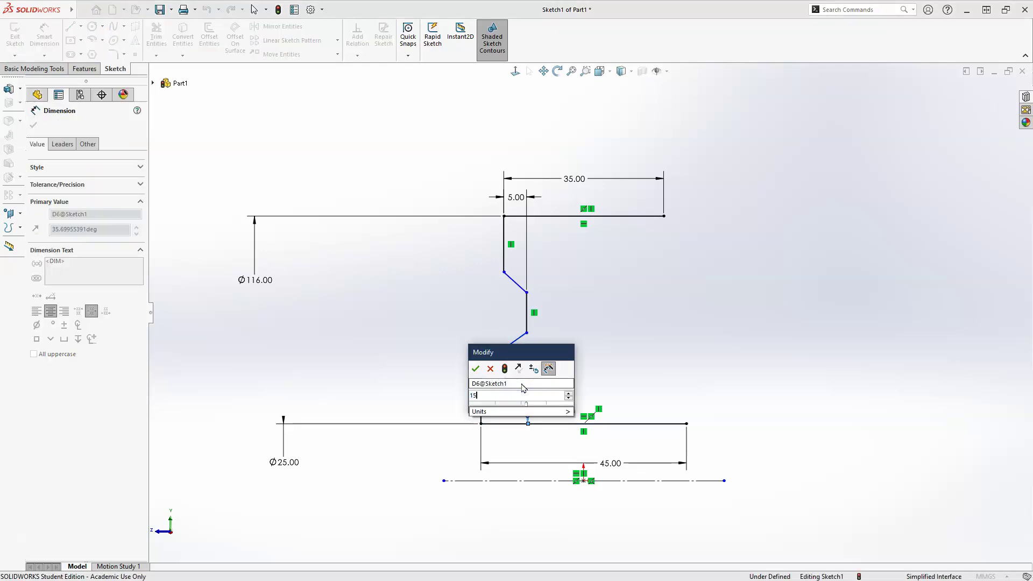
key(Escape)
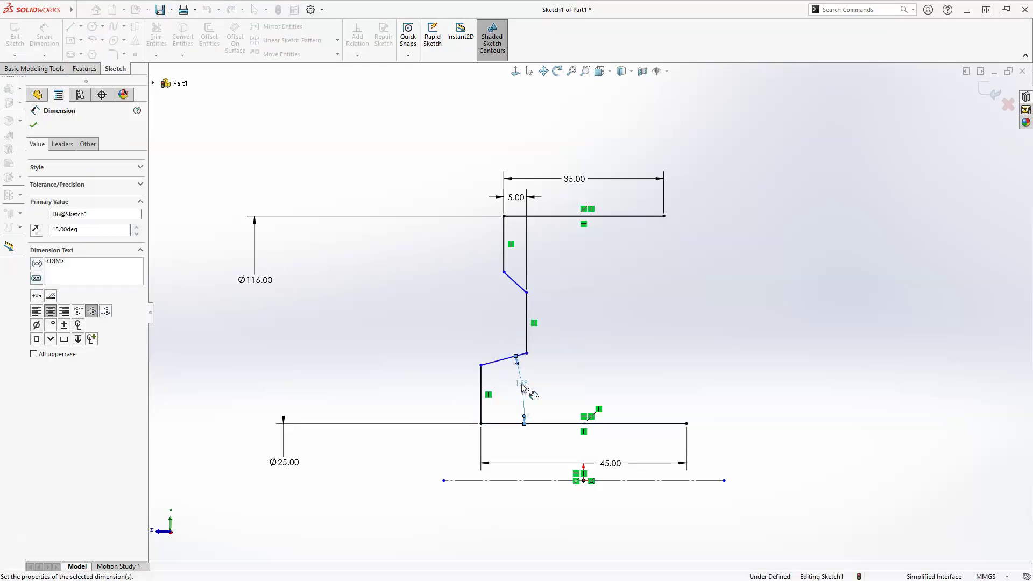
Dimension the angle between the 35 mm top line and the upper slanted line, and set it to 15 degrees
click(520, 217)
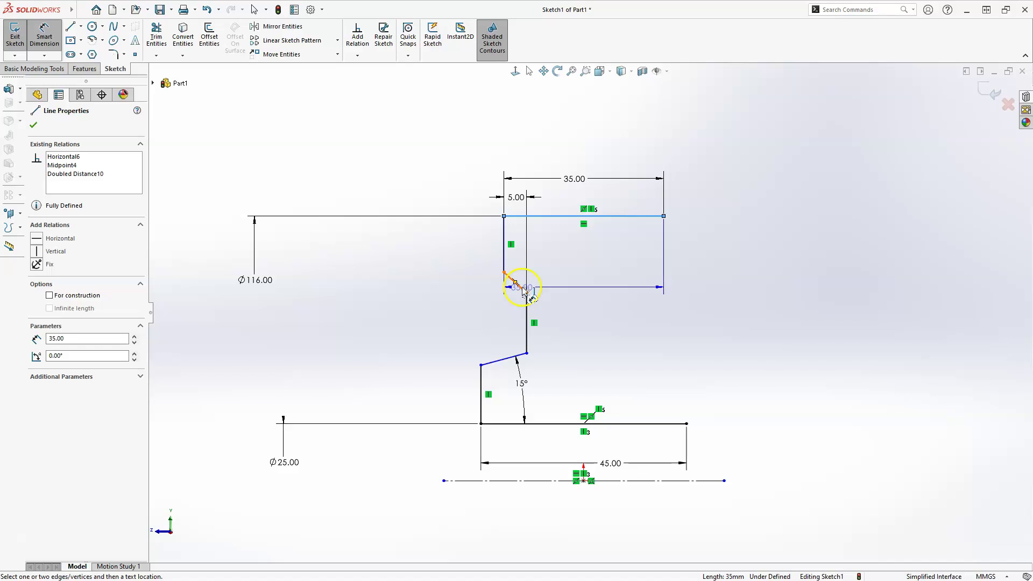
scroll(522, 285, down, 1)
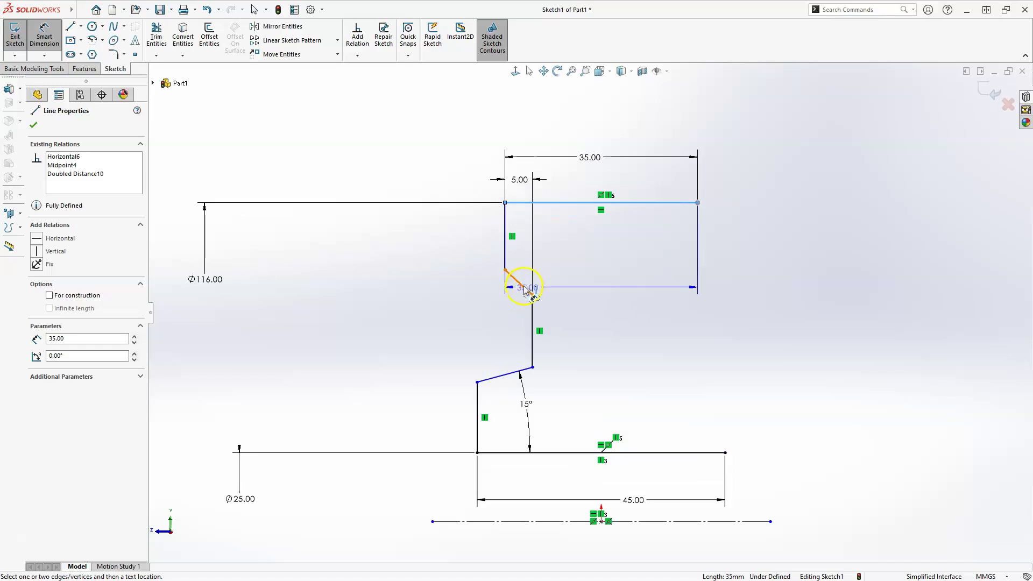
click(524, 290)
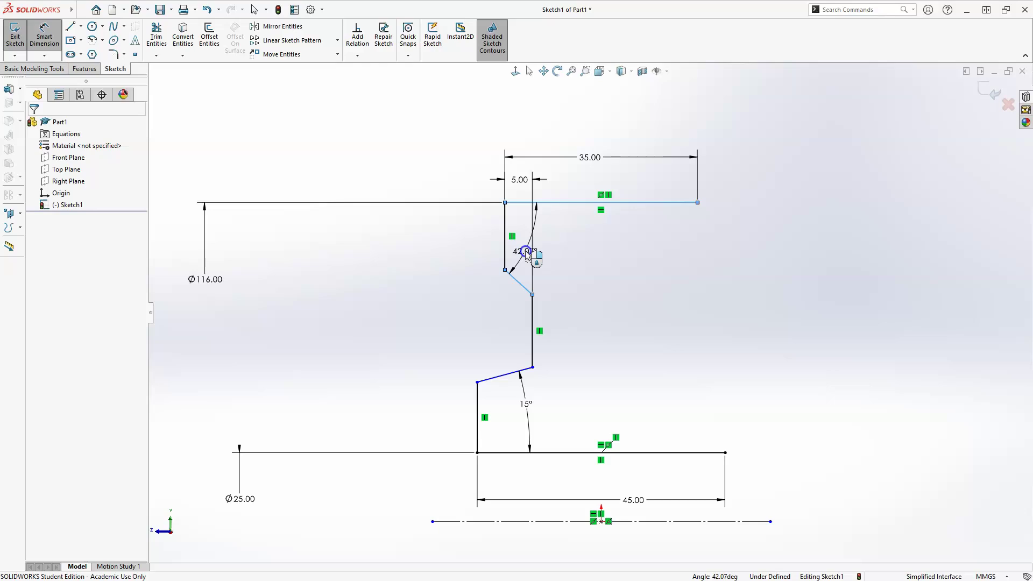
click(525, 252)
text(15)
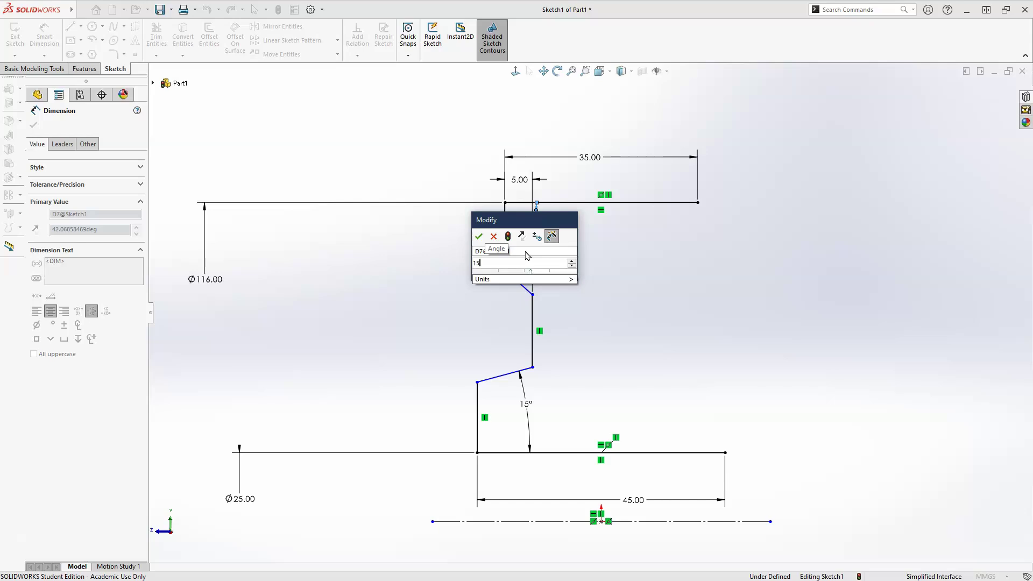
key(Return)
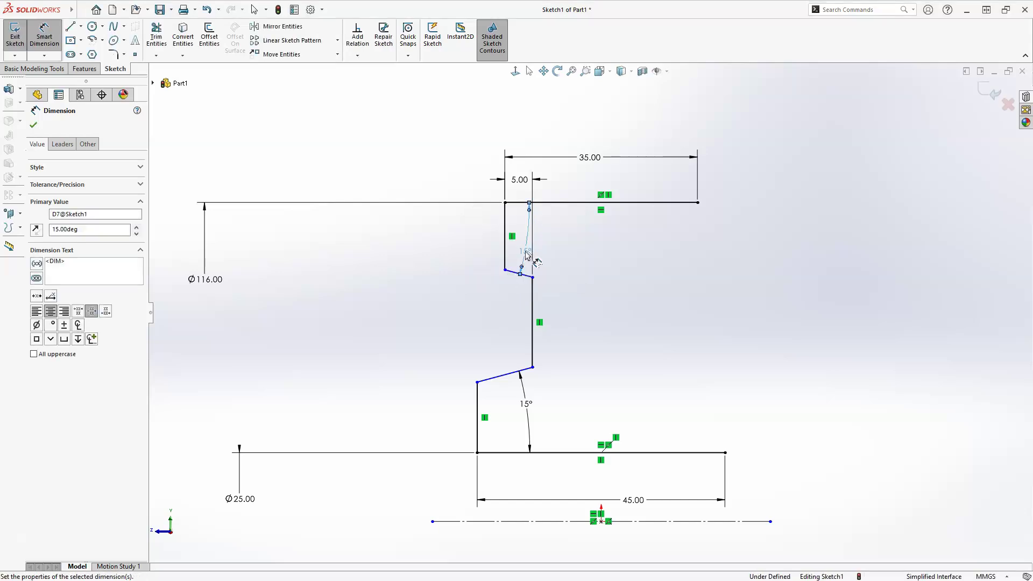
click(485, 429)
key(Escape)
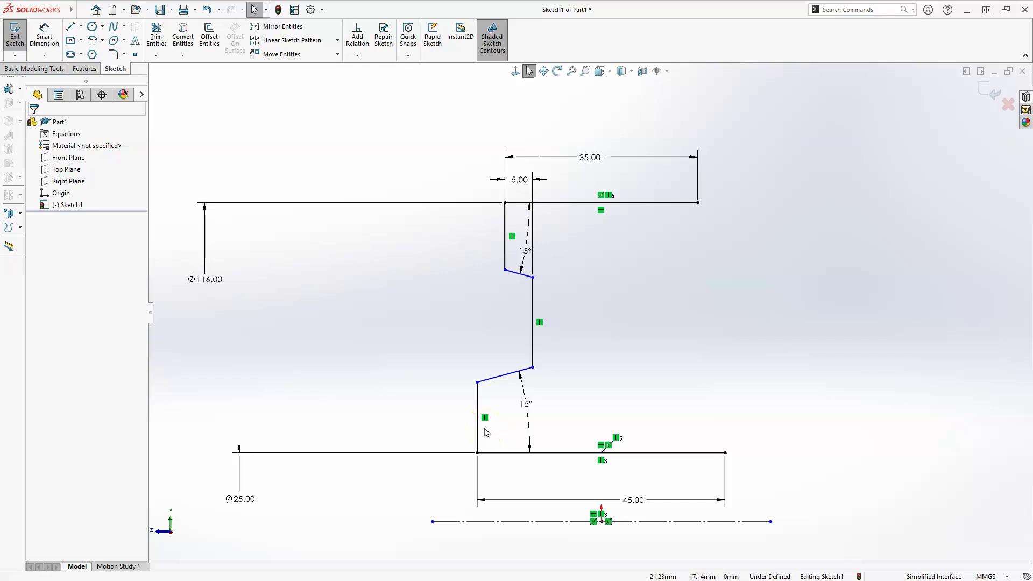
click(470, 390)
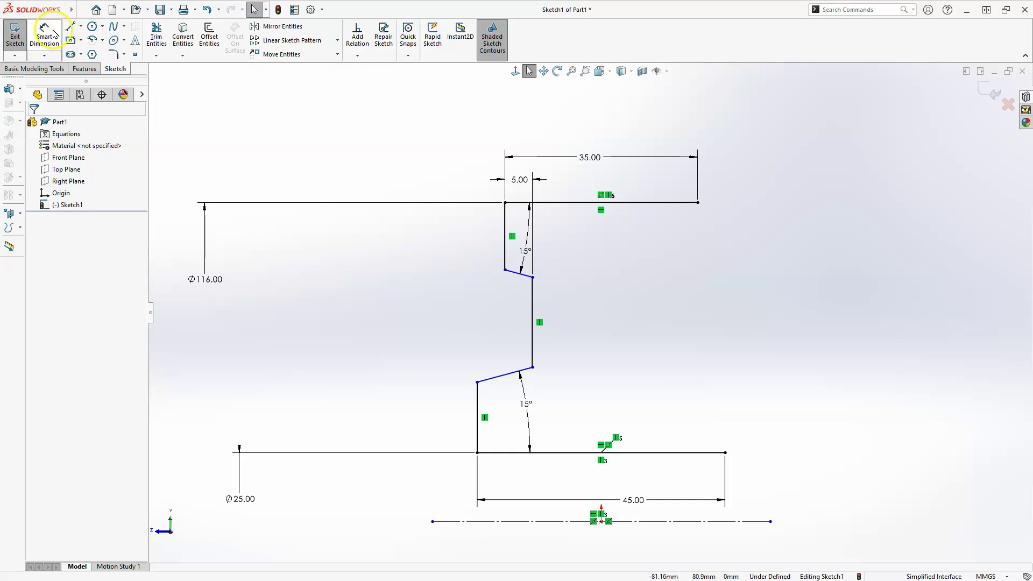
Add a Symmetric Linear Diameter Dimension between the horizontal construction line and the lower slanted line's outer endpoint
click(48, 57)
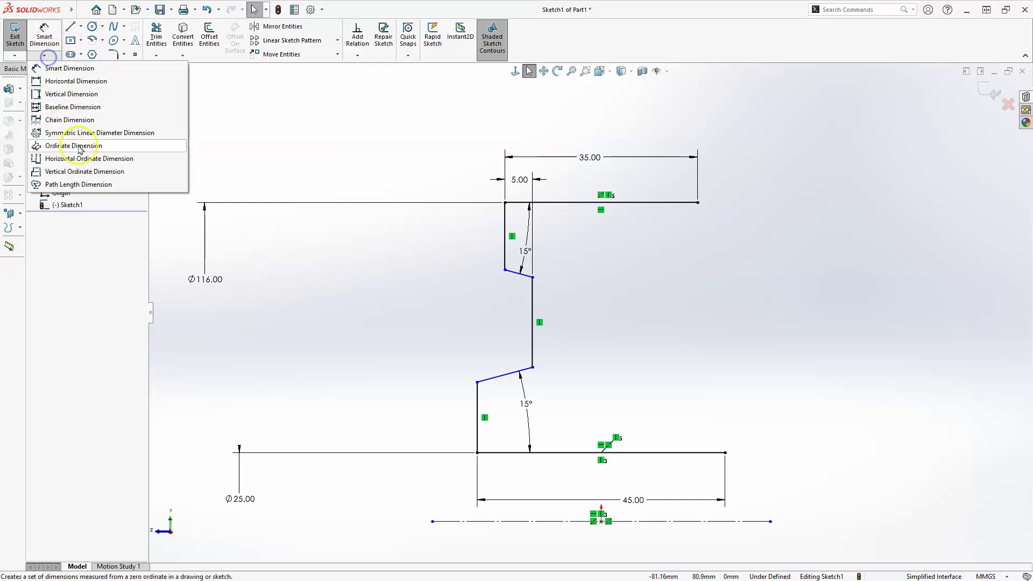
click(75, 135)
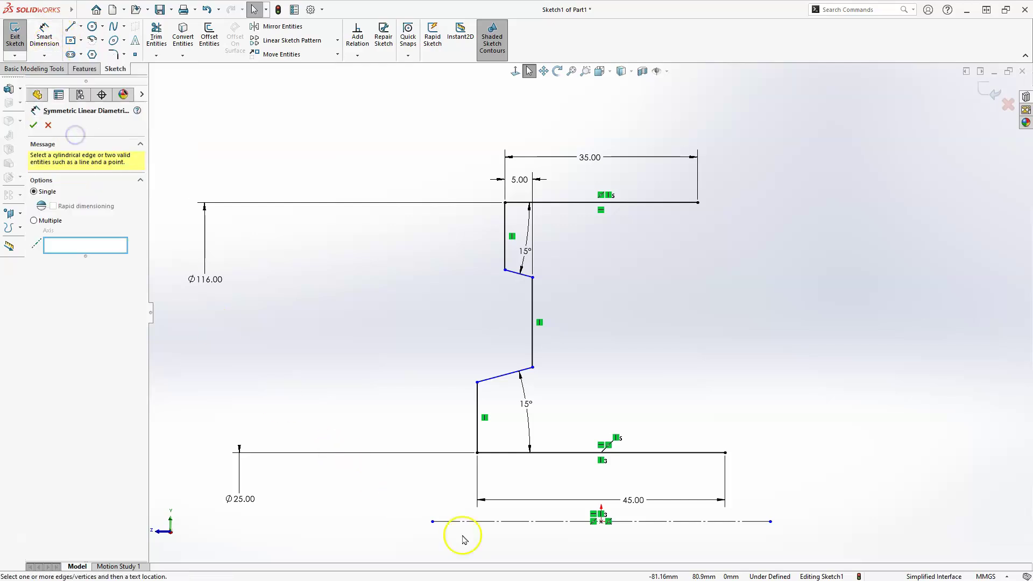
click(494, 524)
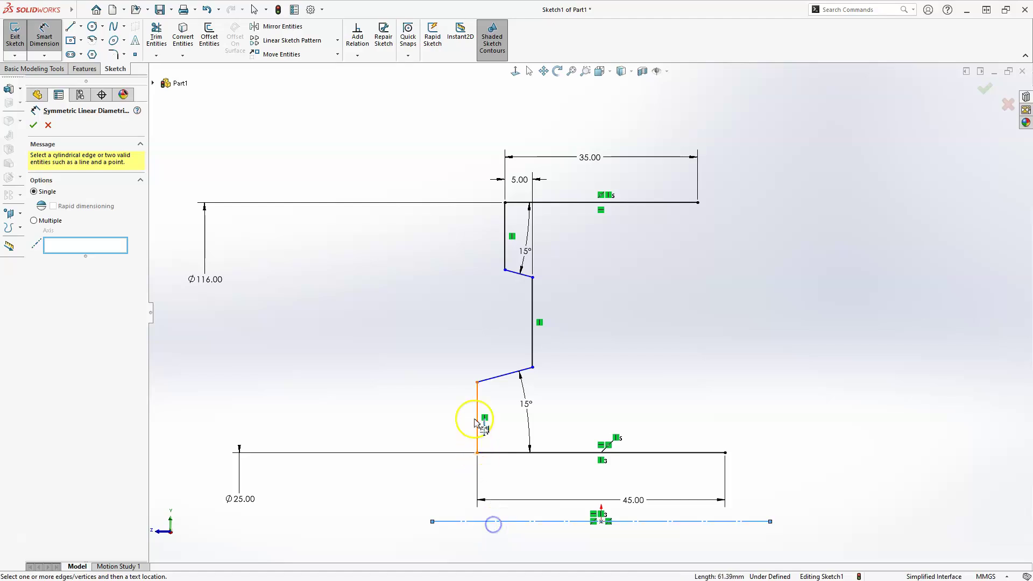
click(477, 382)
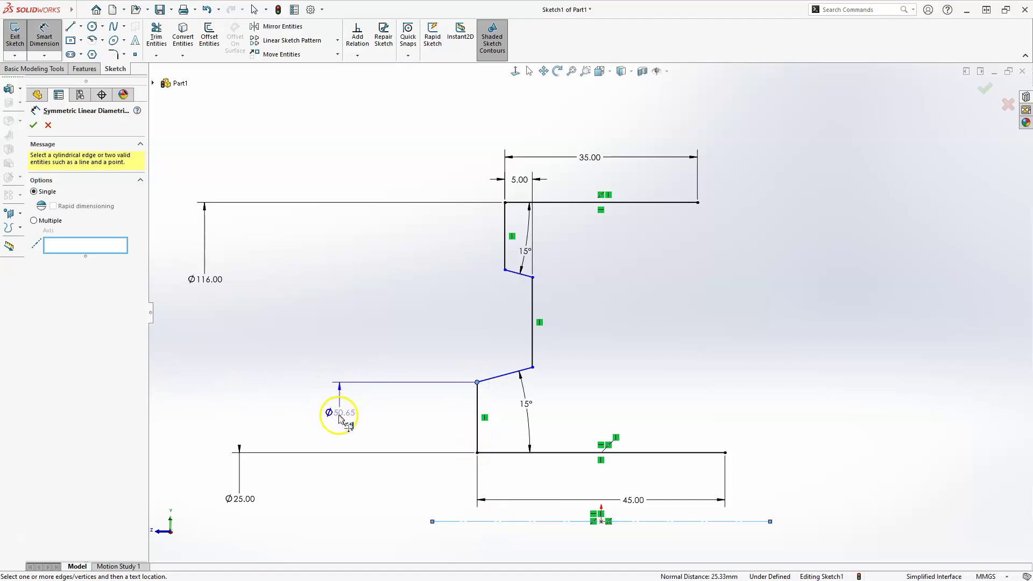
click(341, 418)
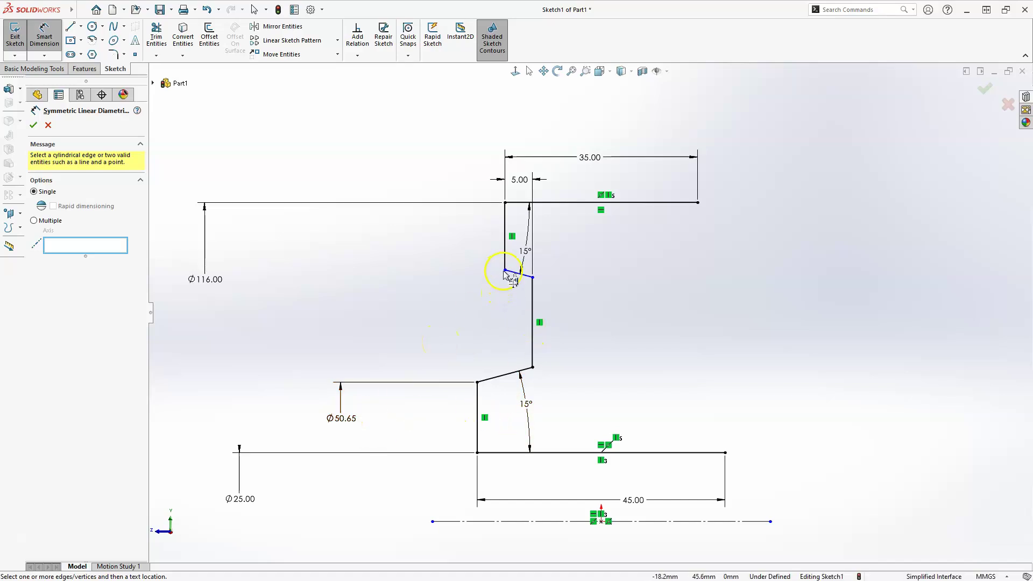
Add a Symmetric Linear Diameter Dimension between the horizontal construction line and the upper slanted line's outer endpoint
click(515, 521)
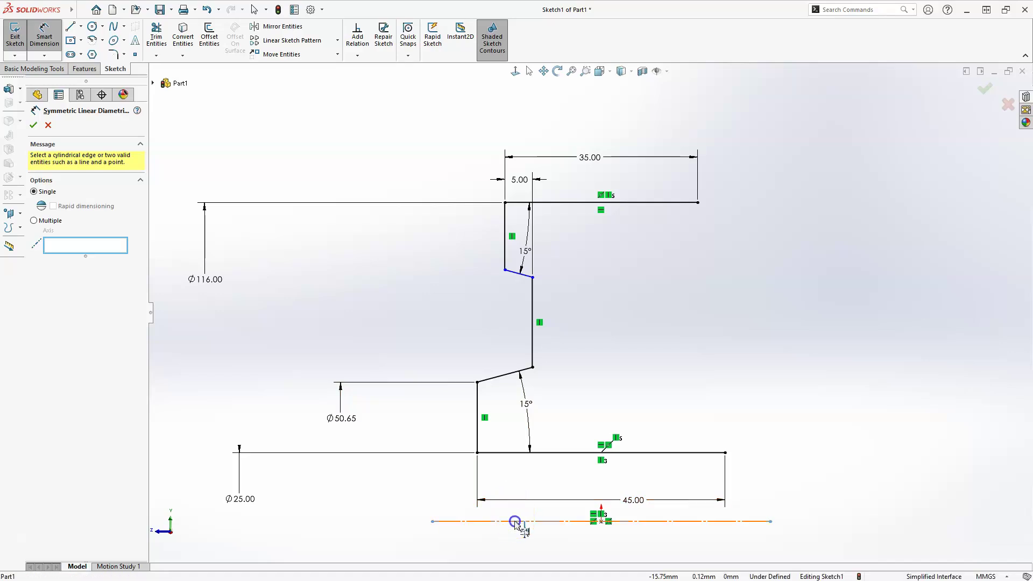
click(512, 275)
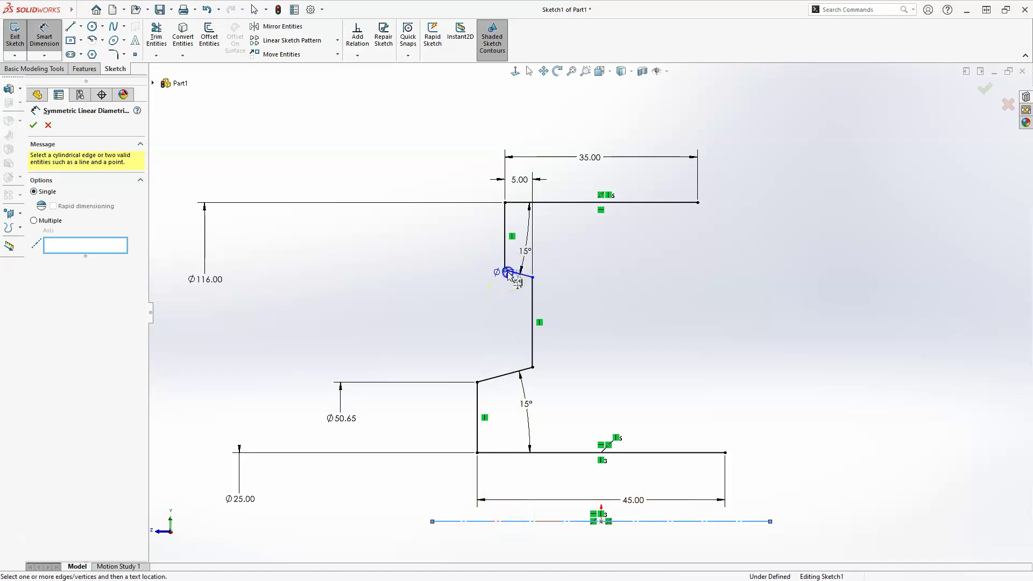
click(352, 307)
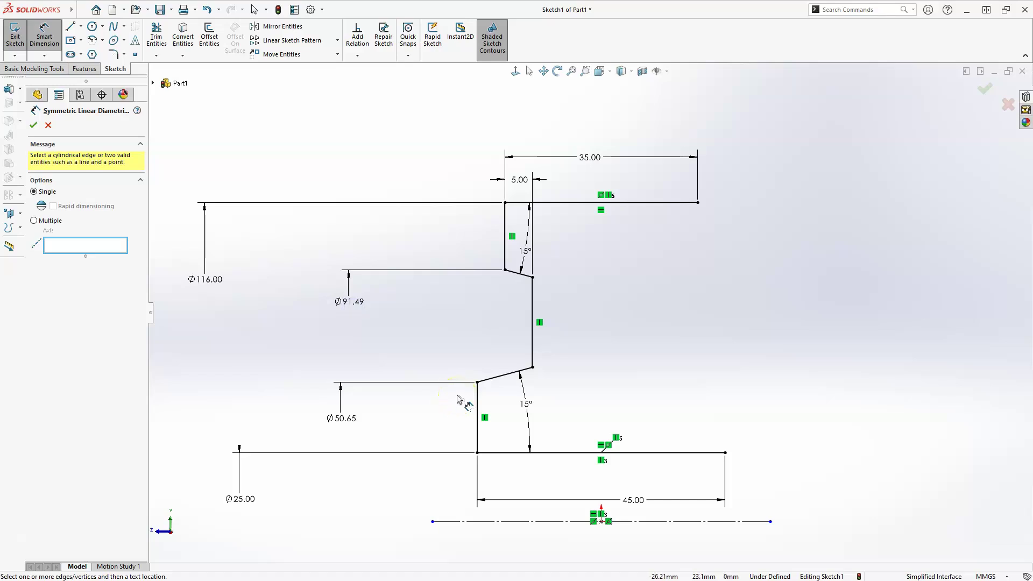
Set the diameter at the lower slanted line's outer endpoint to 50 mm and the one at the upper slanted line to 100 mm
click(338, 420)
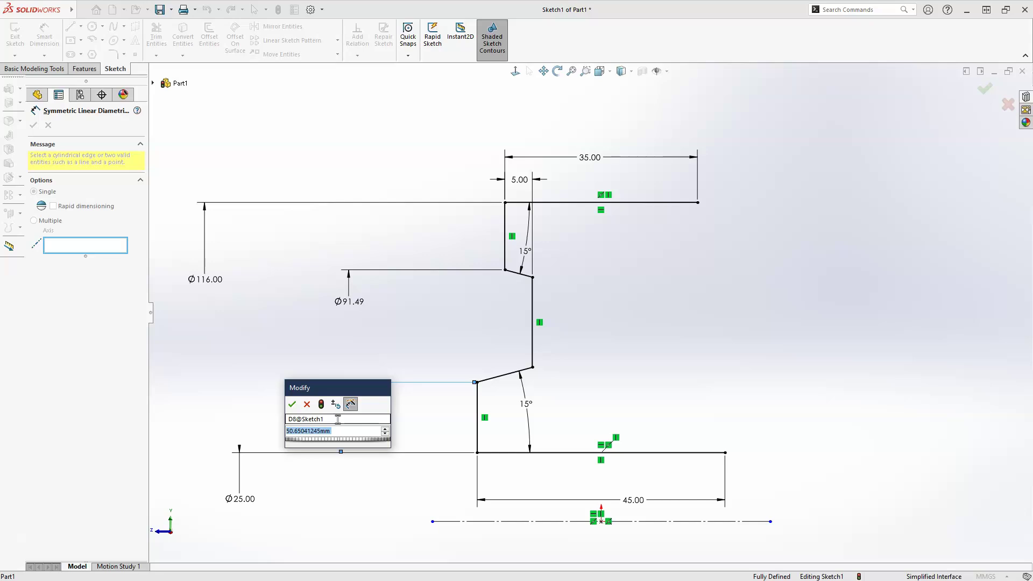
click(346, 311)
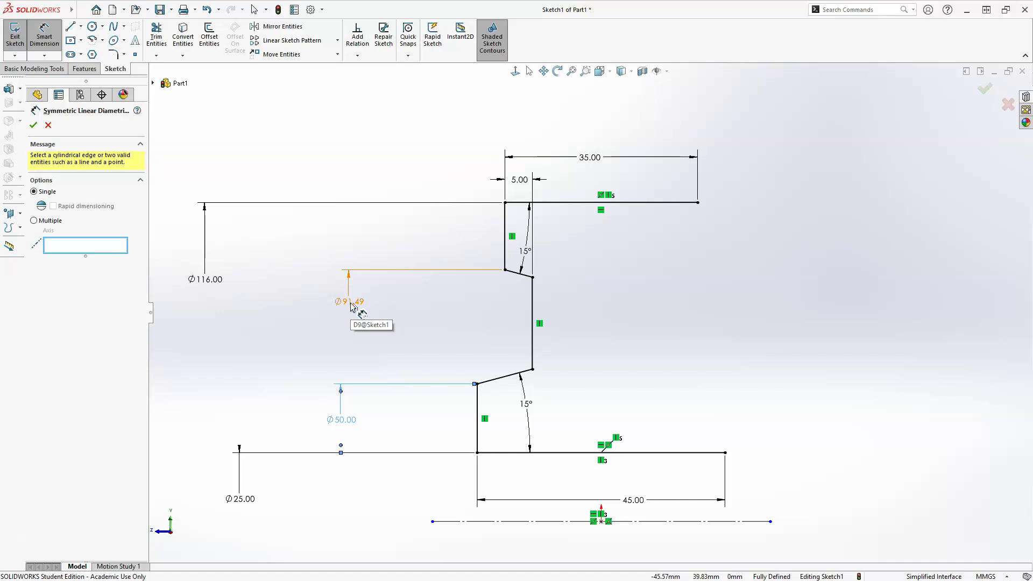
click(350, 305)
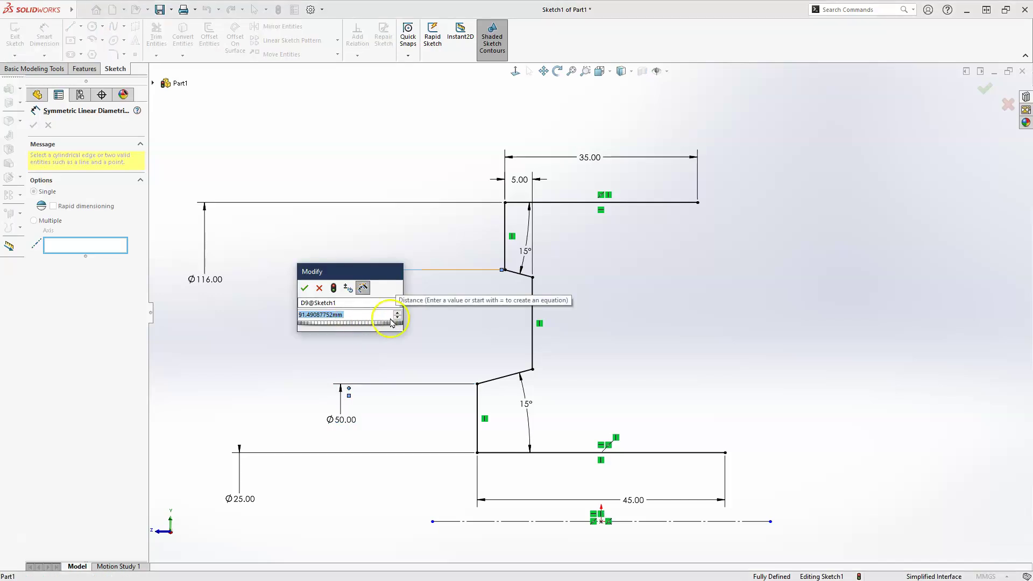
text(10)
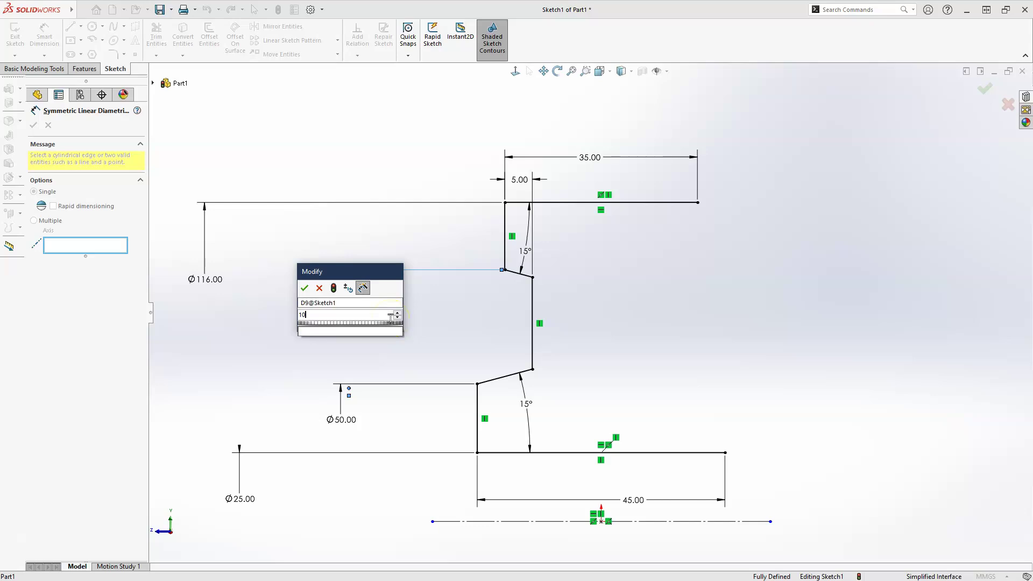
text(0)
key(Return)
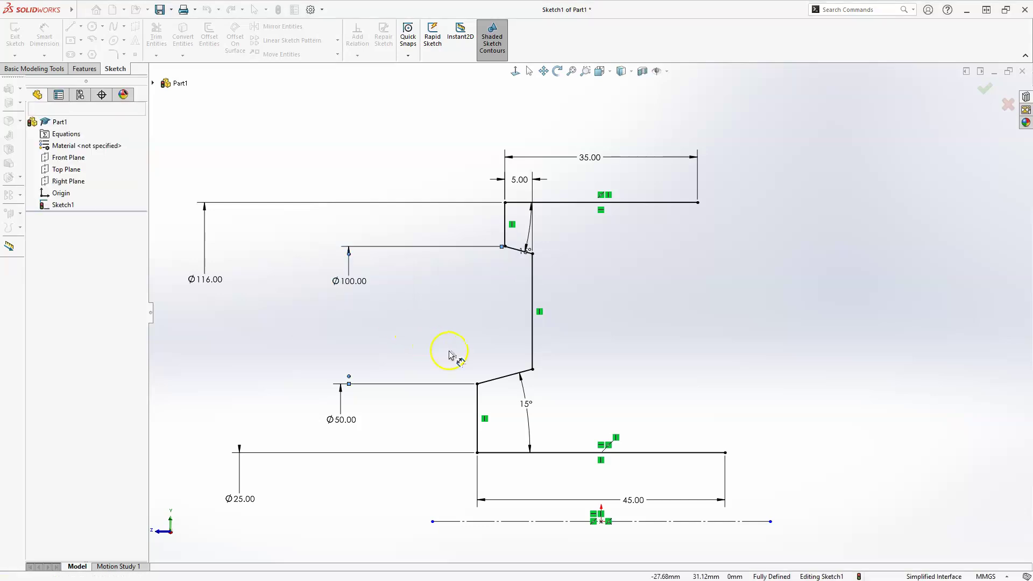
key(Escape)
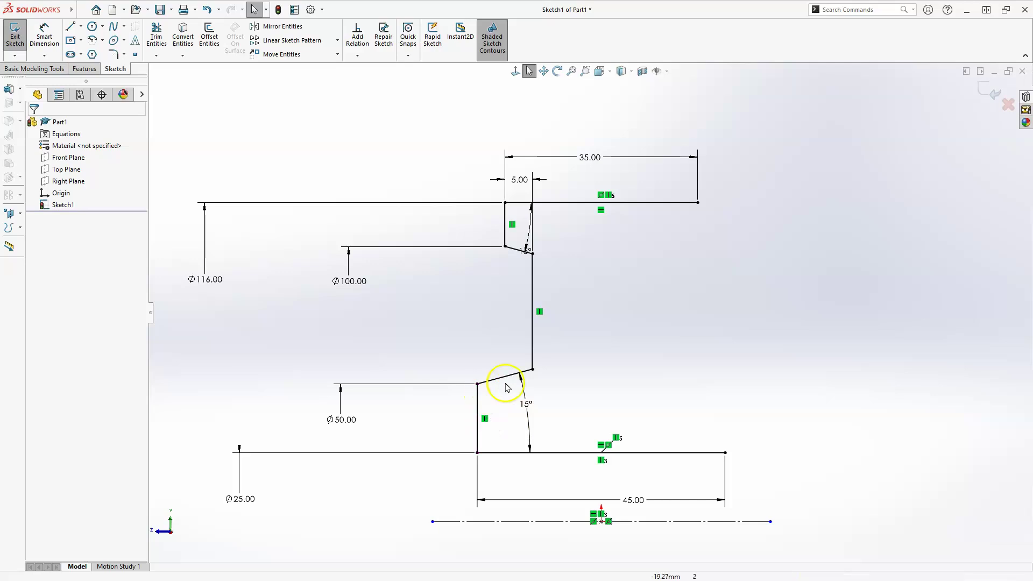
click(510, 251)
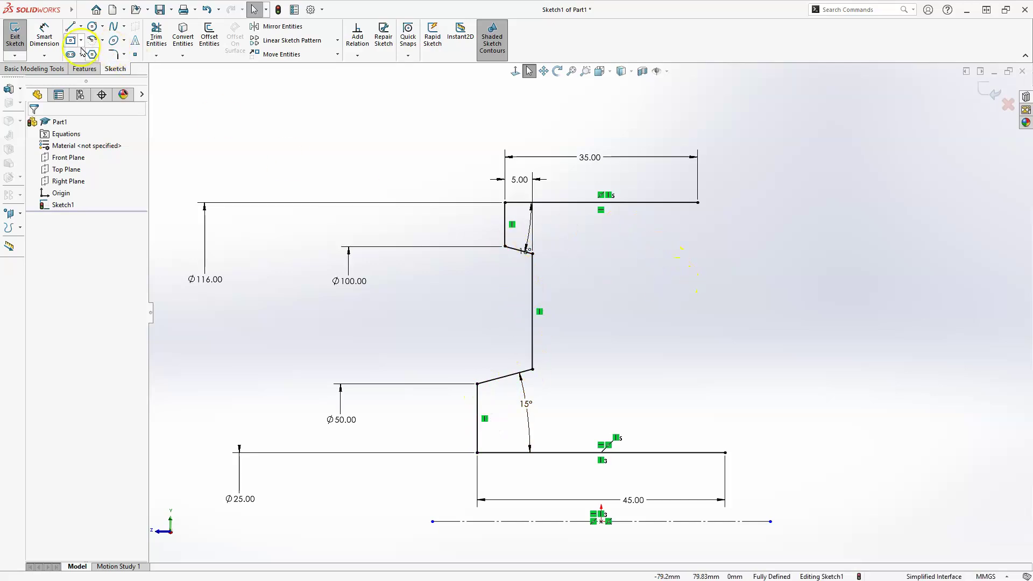
Draw a vertical line from the midpoint of the 45 mm line to the midpoint of the 35 mm line, and make it construction geometry
click(70, 26)
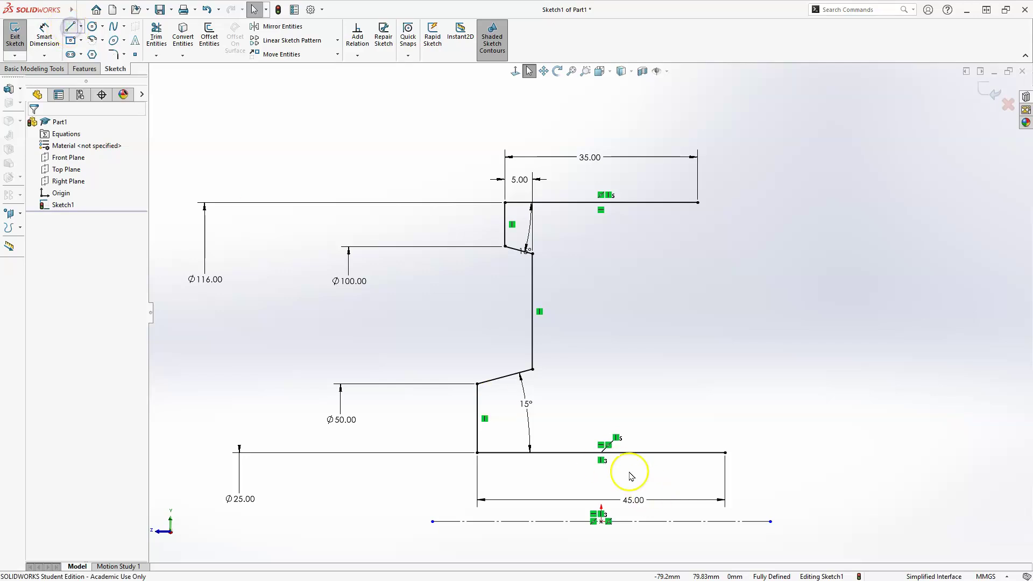
click(600, 454)
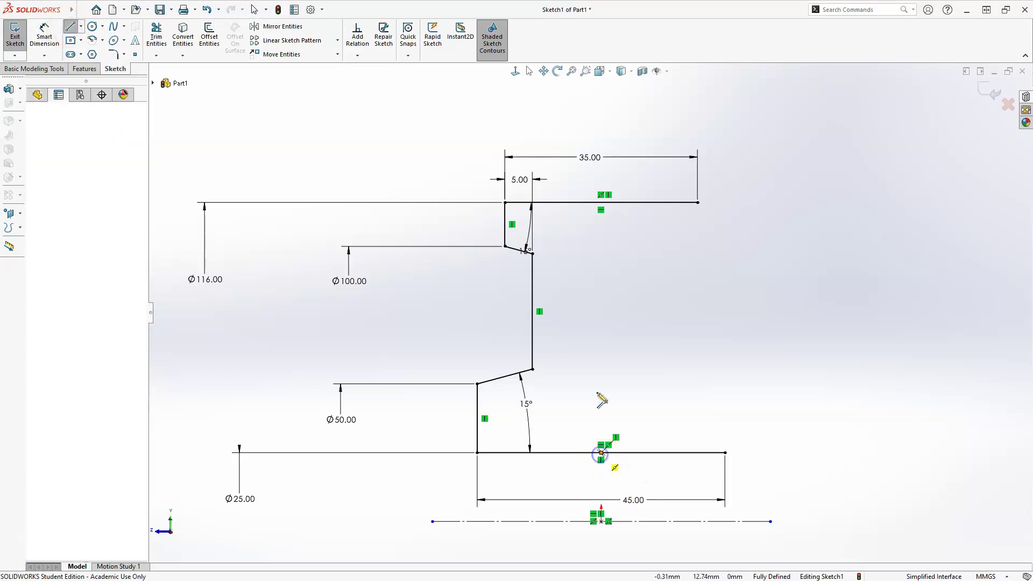
click(601, 203)
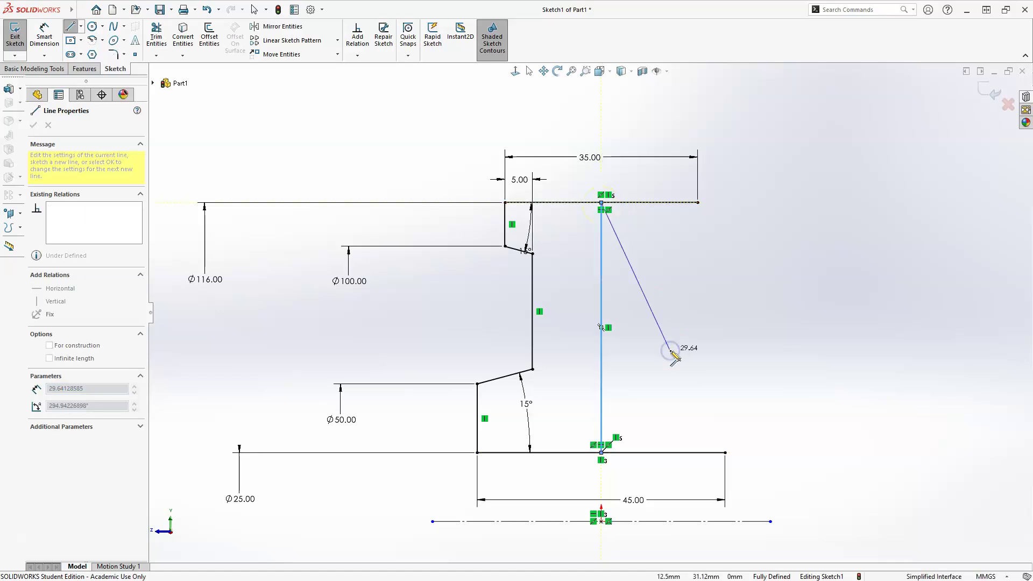
key(Escape)
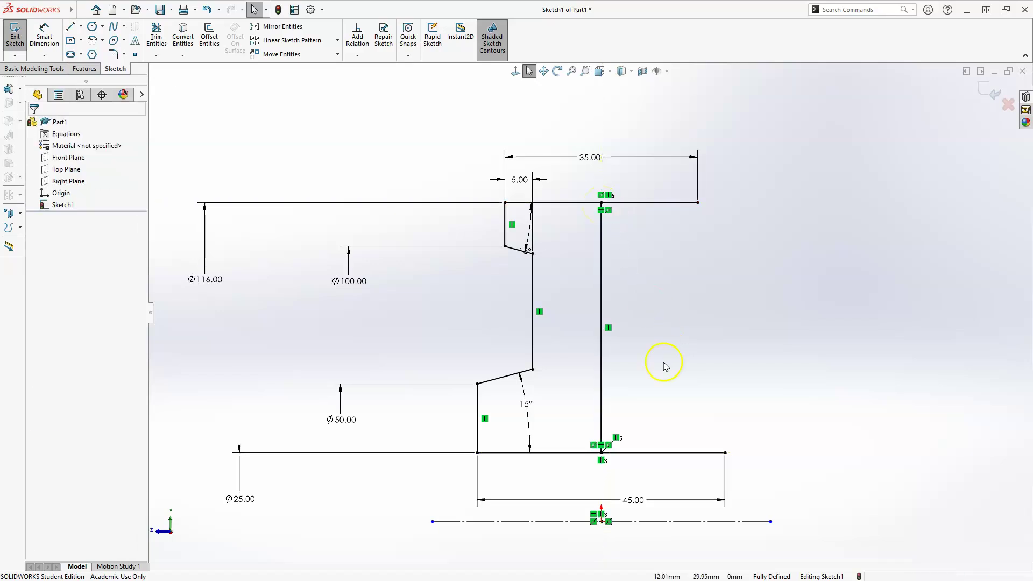
click(602, 374)
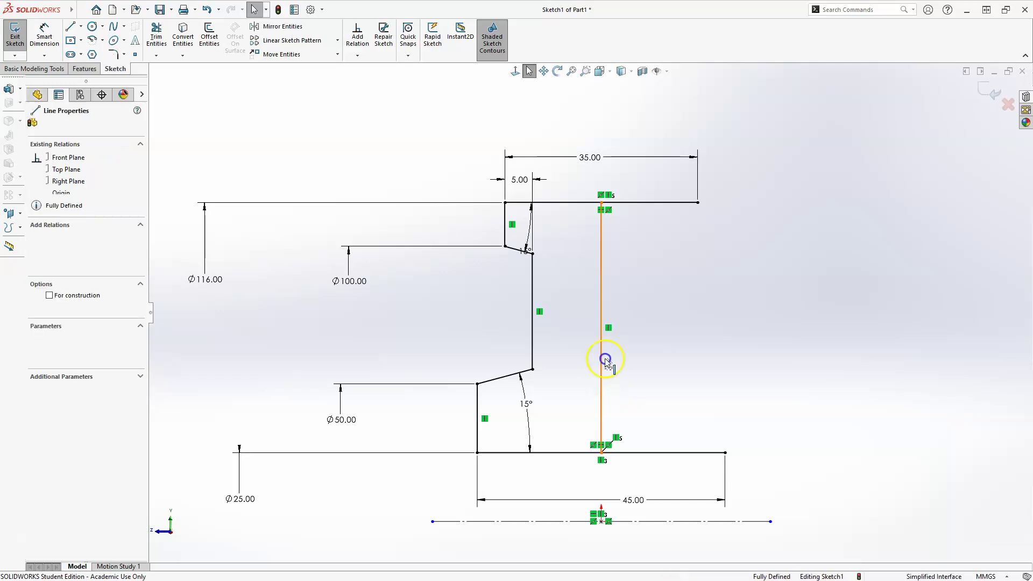
right_click(594, 293)
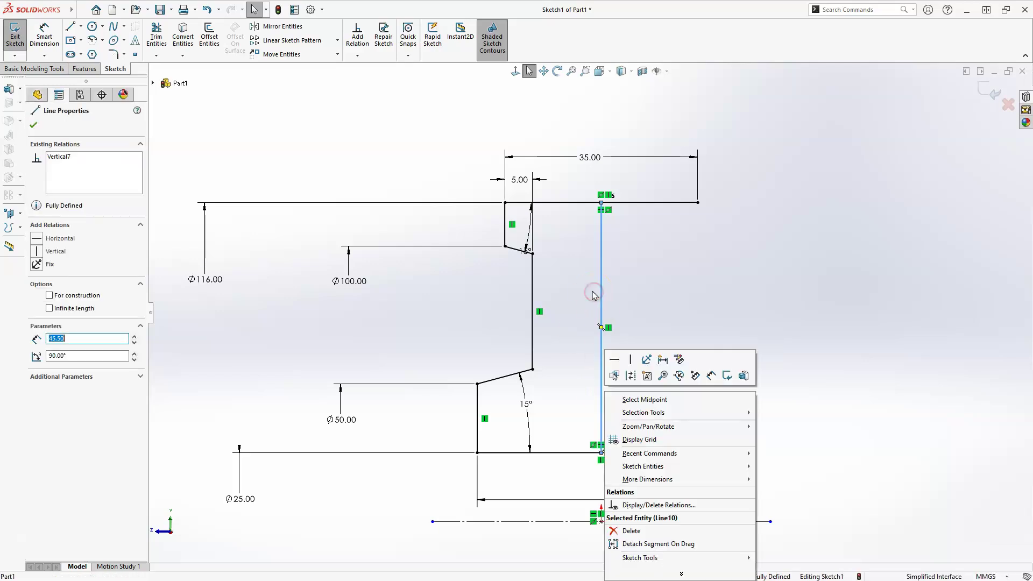
click(630, 377)
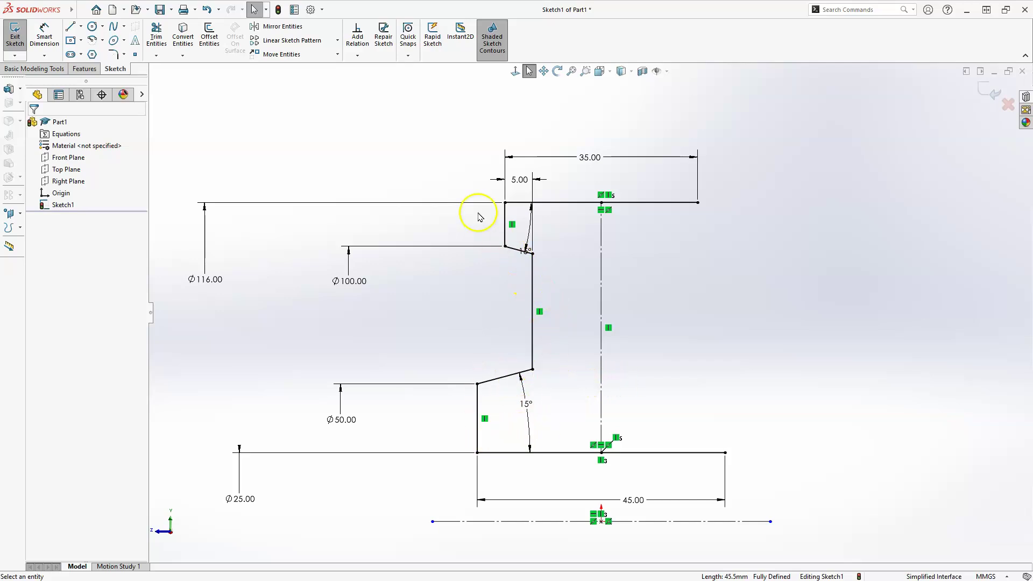
Move the upper 15-degree angle dimension clear of the slanted line, just beside the middle vertical line
drag(525, 252, 537, 224)
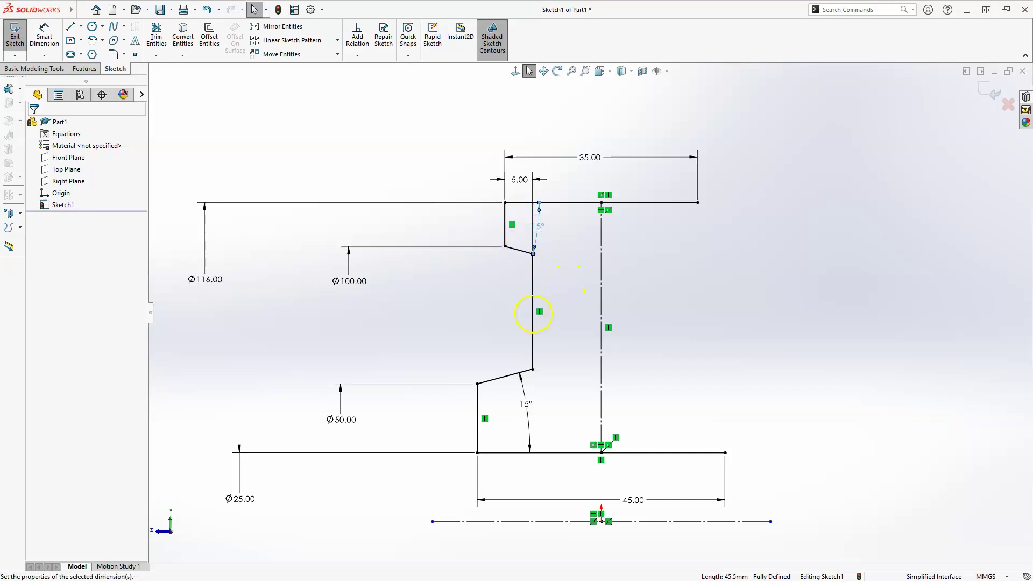
click(566, 380)
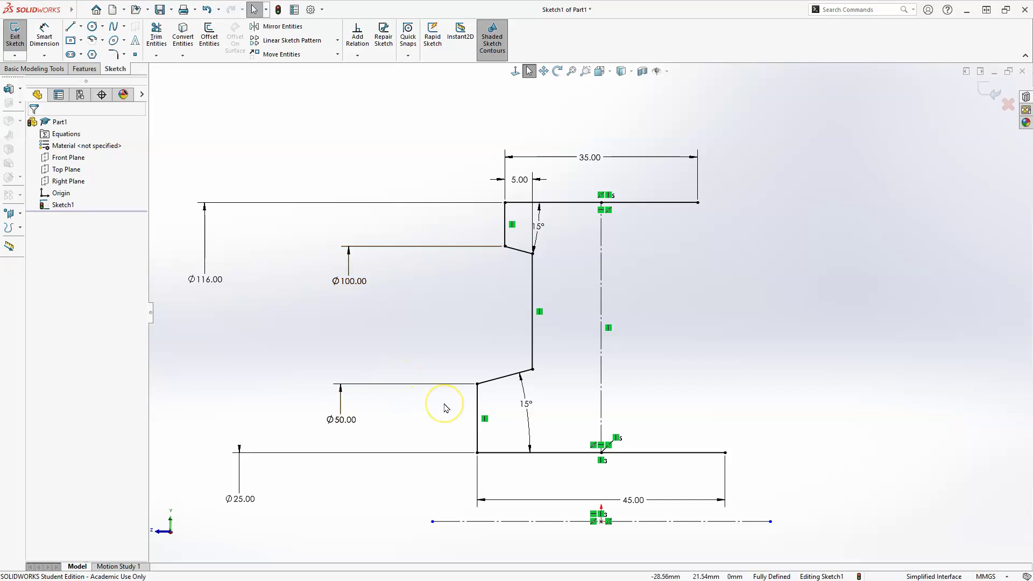
Mirror the profile's three solid vertical lines and two slanted lines about the vertical construction line, keeping the originals
click(479, 399)
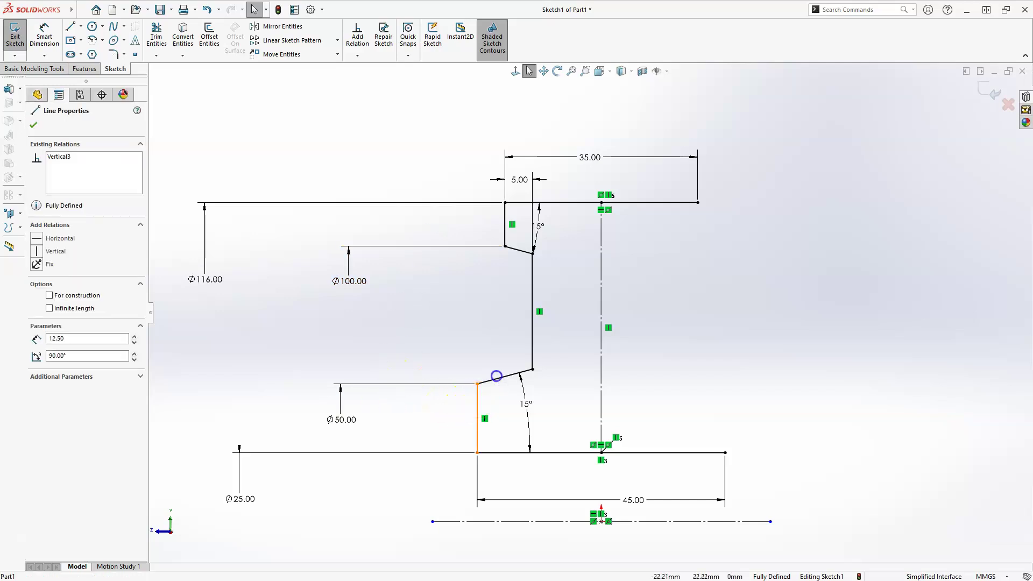
click(499, 379)
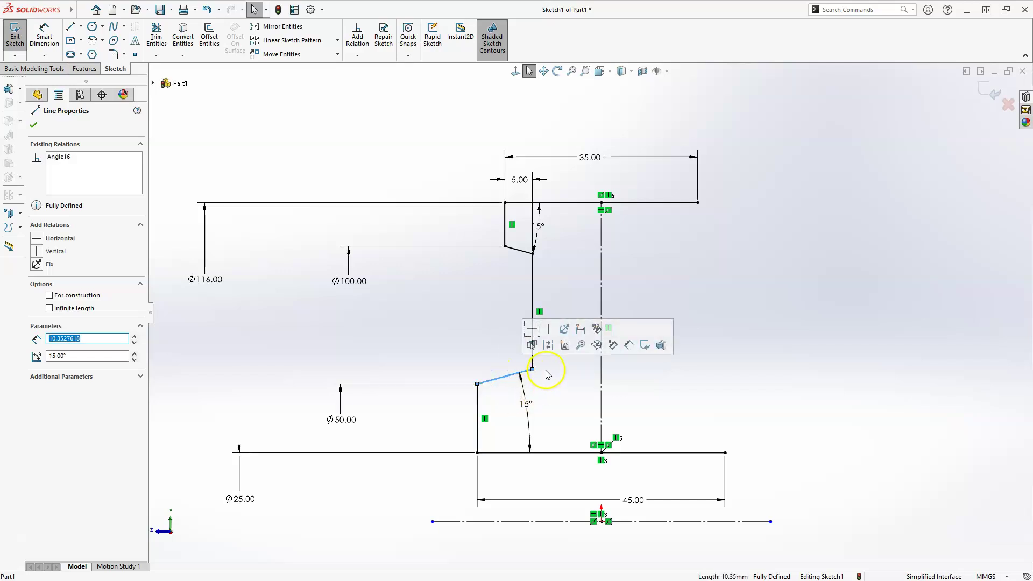
click(477, 407)
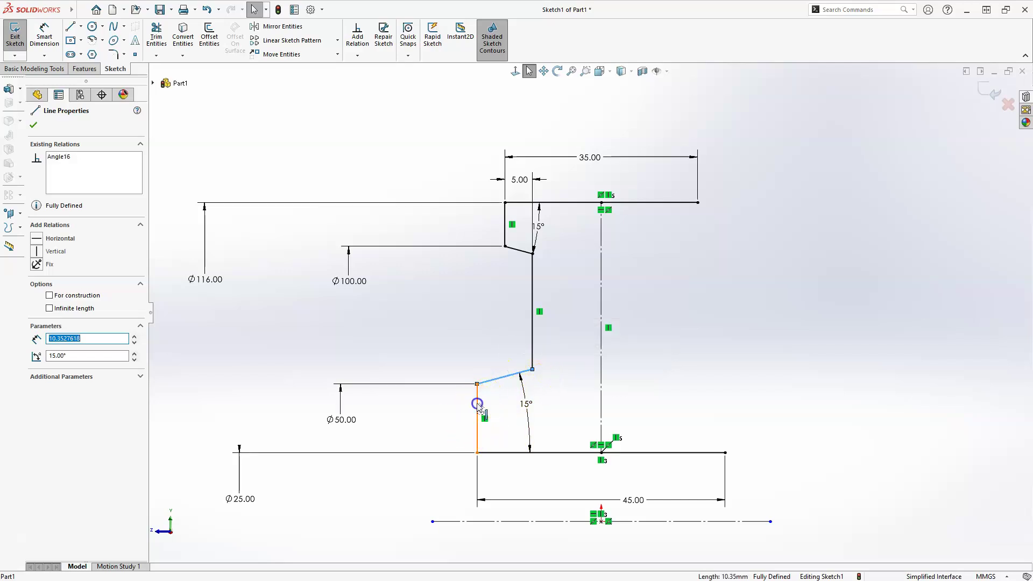
click(534, 286)
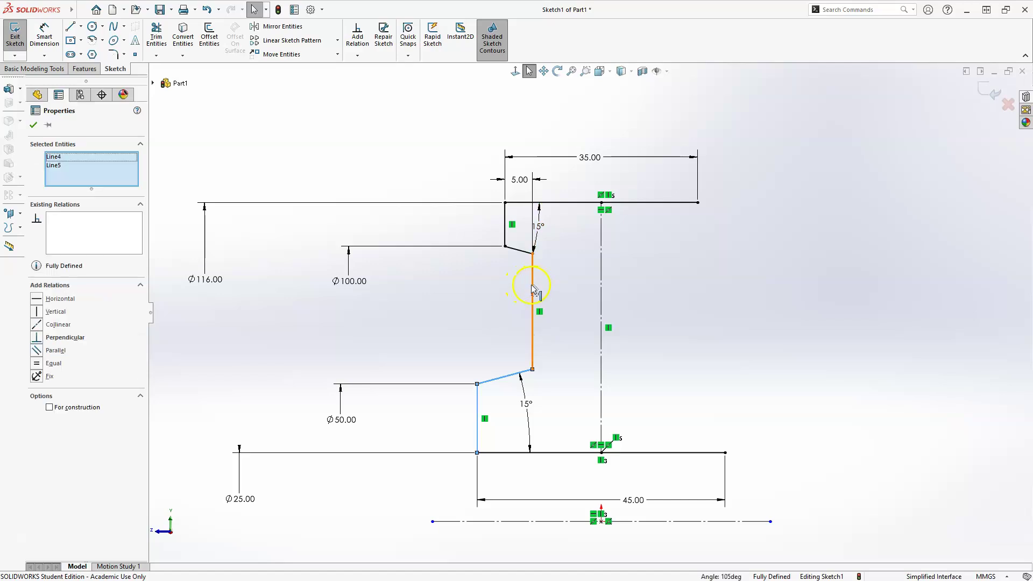
ctrl+click(513, 251)
ctrl+click(506, 222)
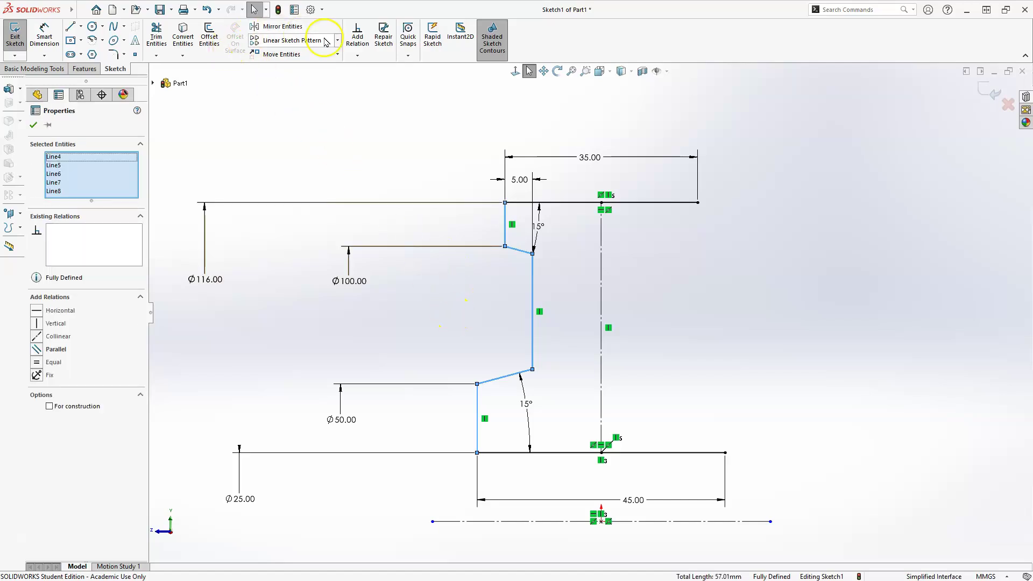
click(274, 29)
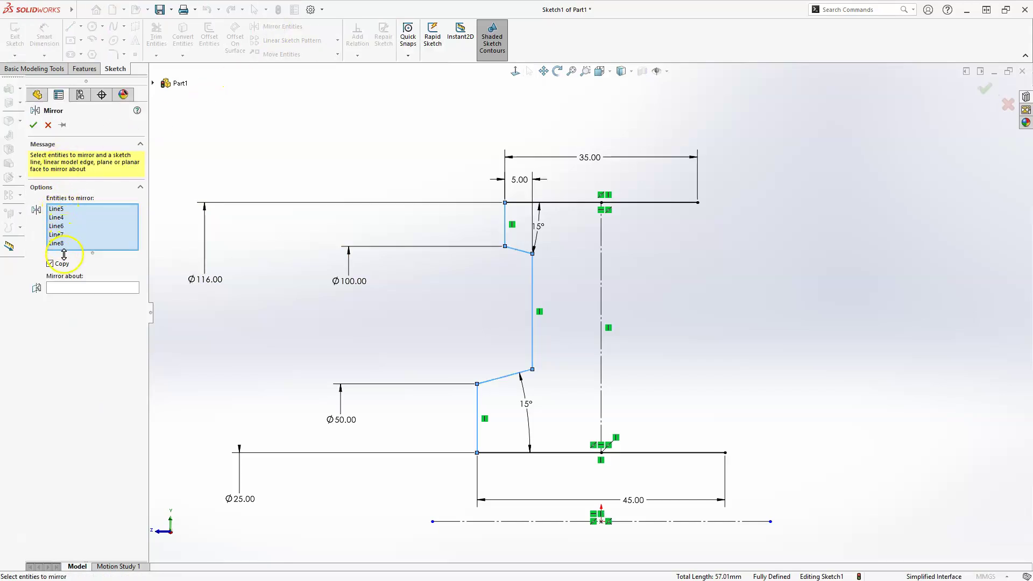
click(67, 288)
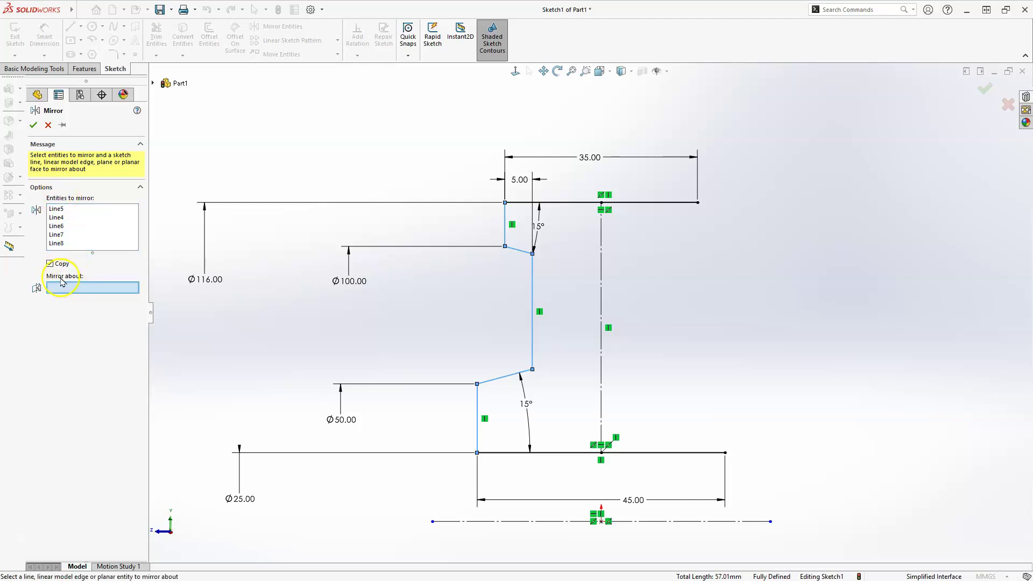
click(601, 285)
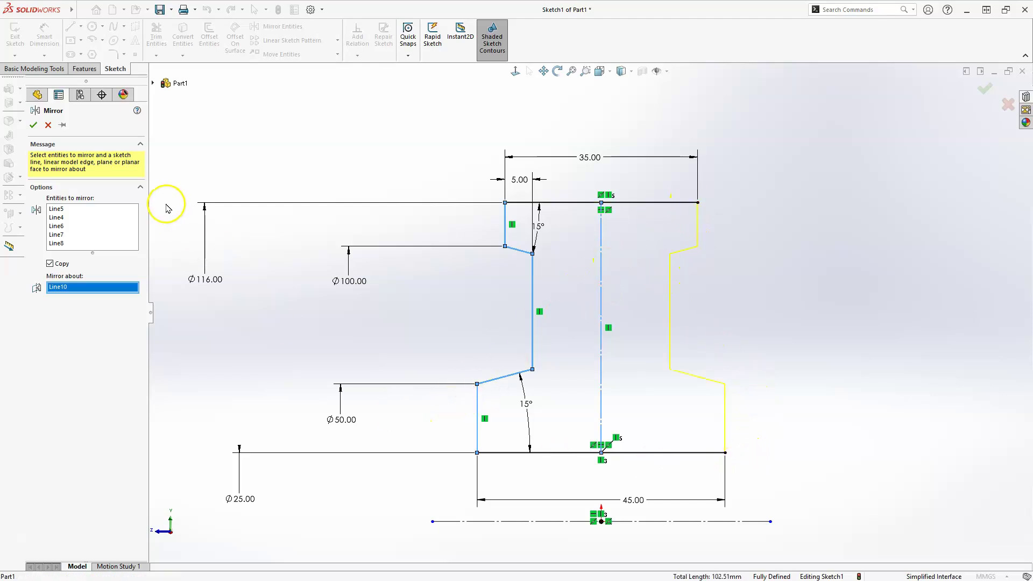
click(35, 125)
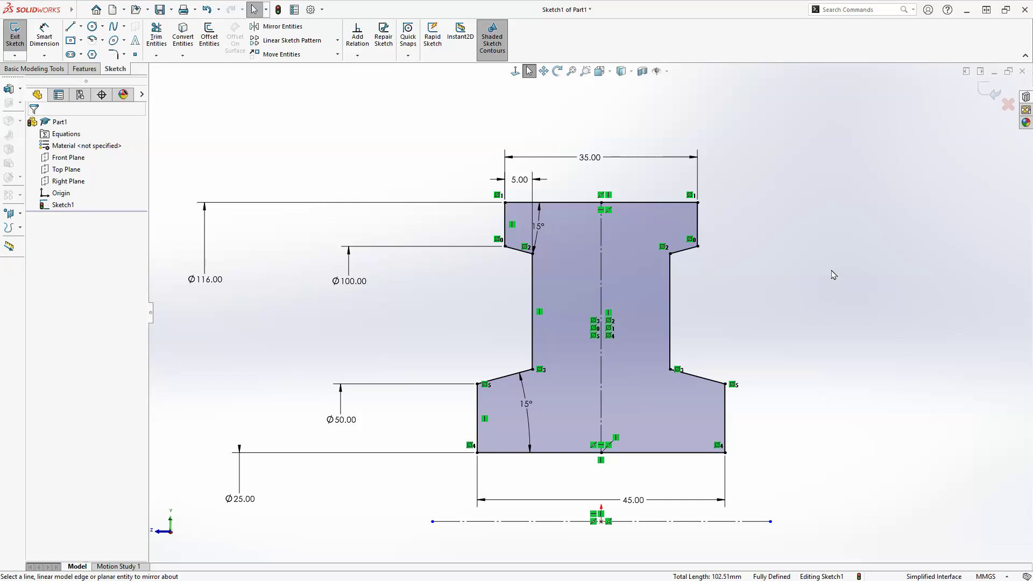
Finish and exit the closed profile sketch
click(976, 100)
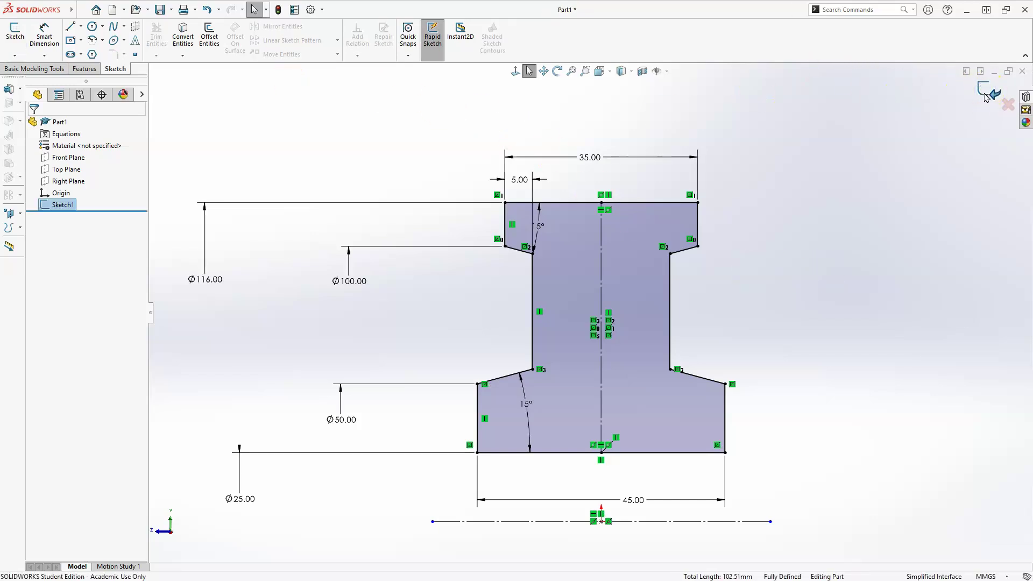
scroll(601, 273, up, 4)
scroll(656, 378, up, 1)
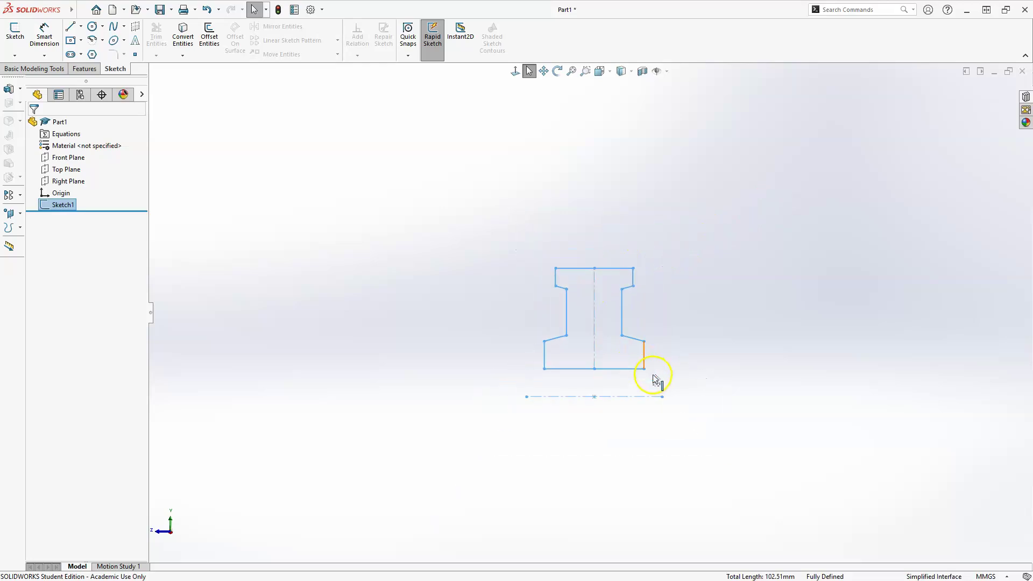
Revolve the section profile 360 degrees about the horizontal construction line below it
click(86, 69)
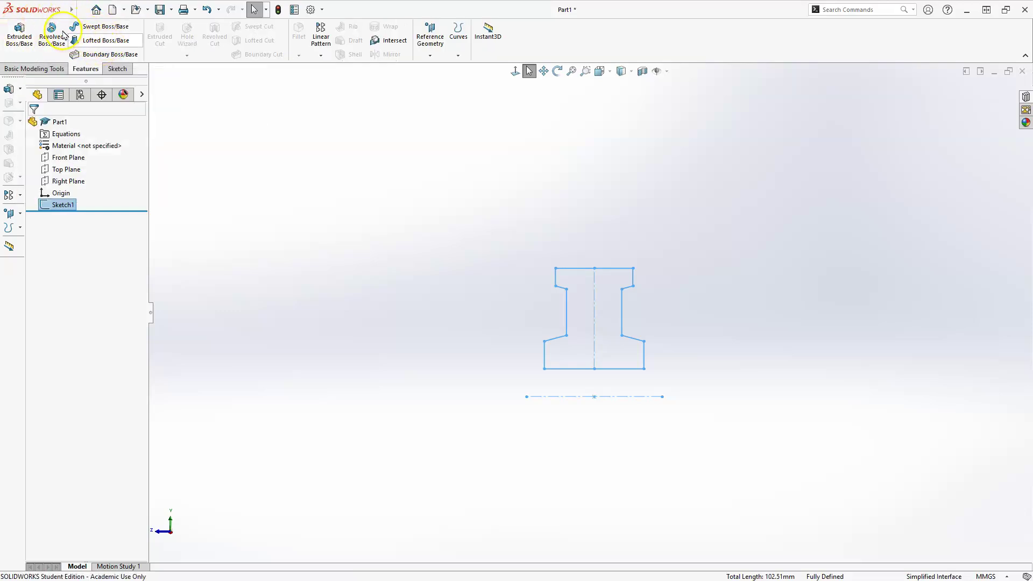
click(49, 36)
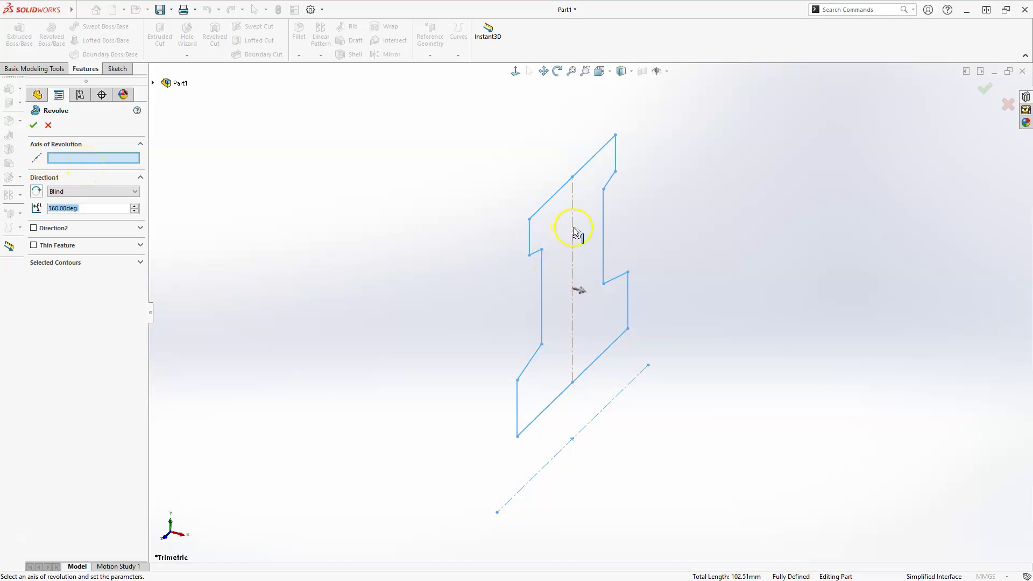
click(604, 410)
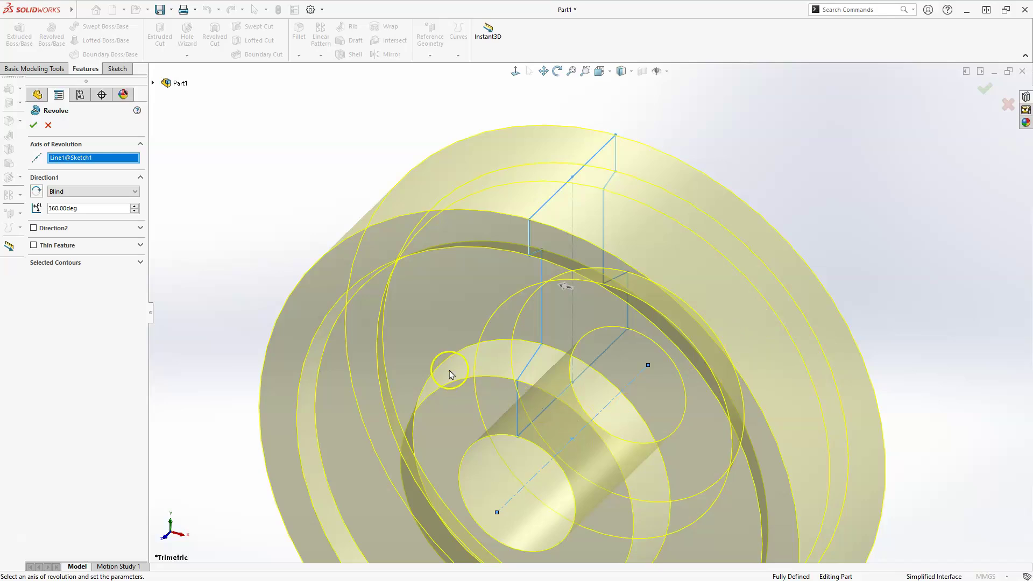
click(33, 125)
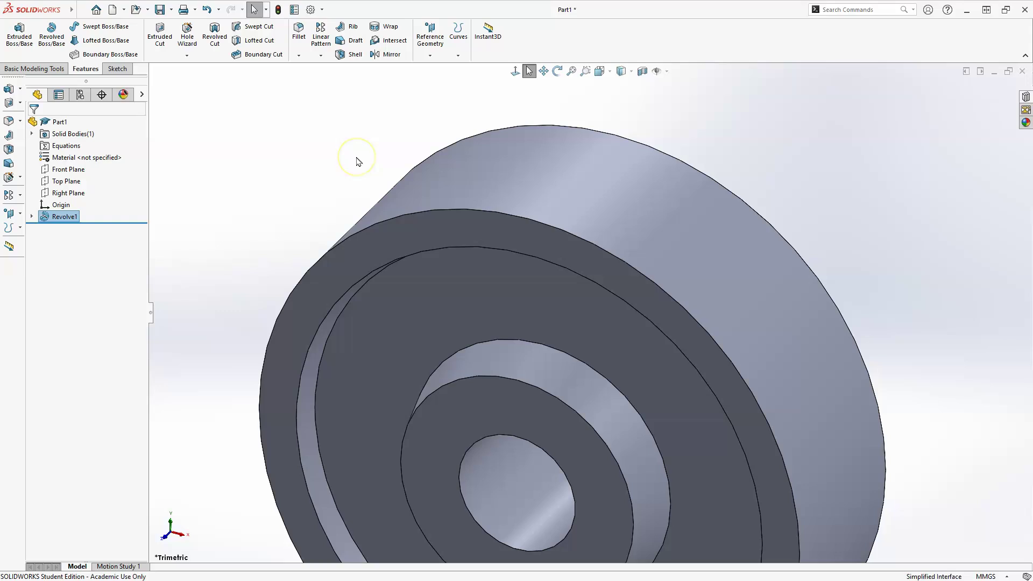
Start a sketch on the flange's recessed front web face and draw an origin-centred circle about 82 mm in diameter
scroll(456, 218, down, 5)
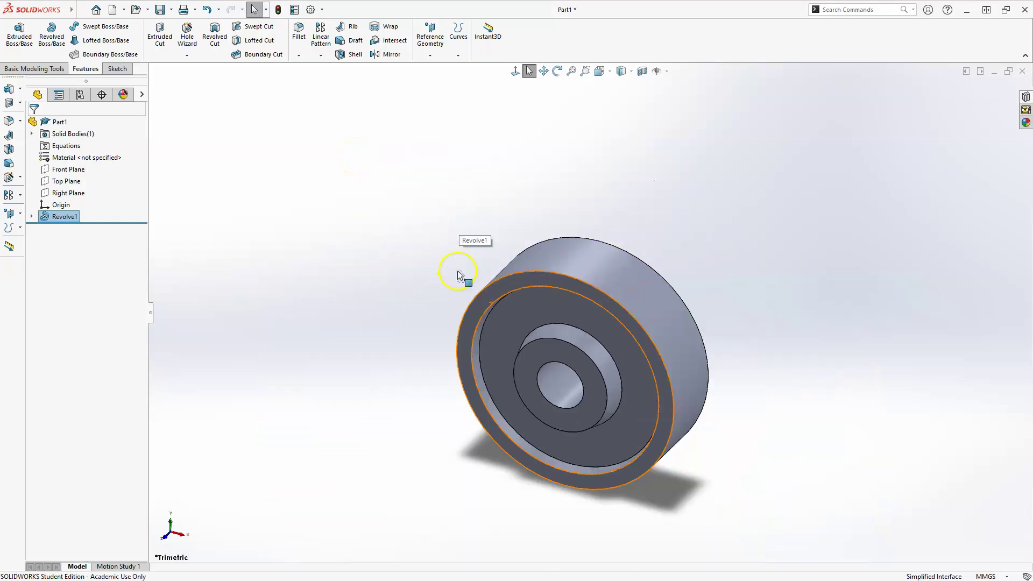
scroll(530, 472, up, 2)
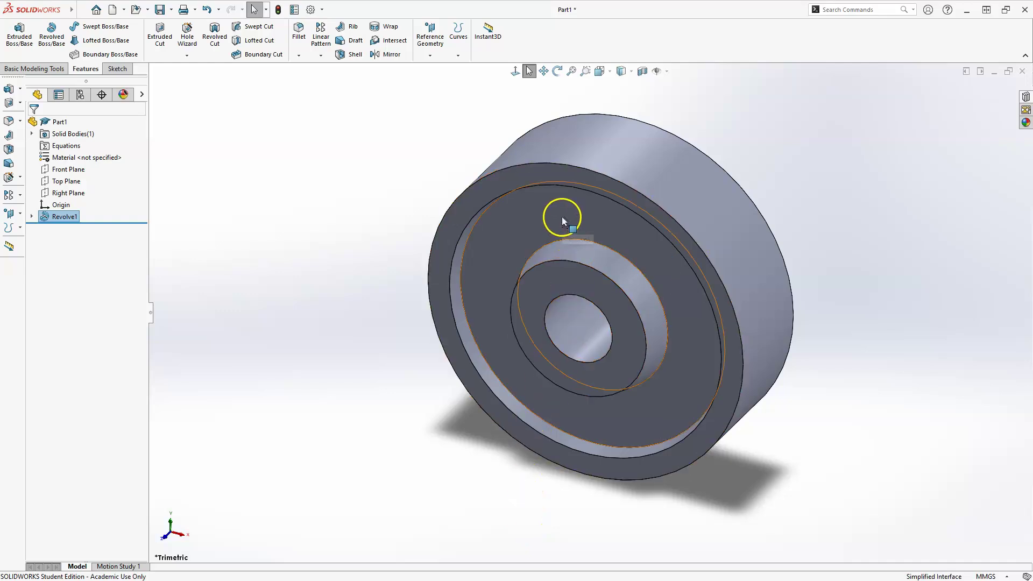
click(526, 224)
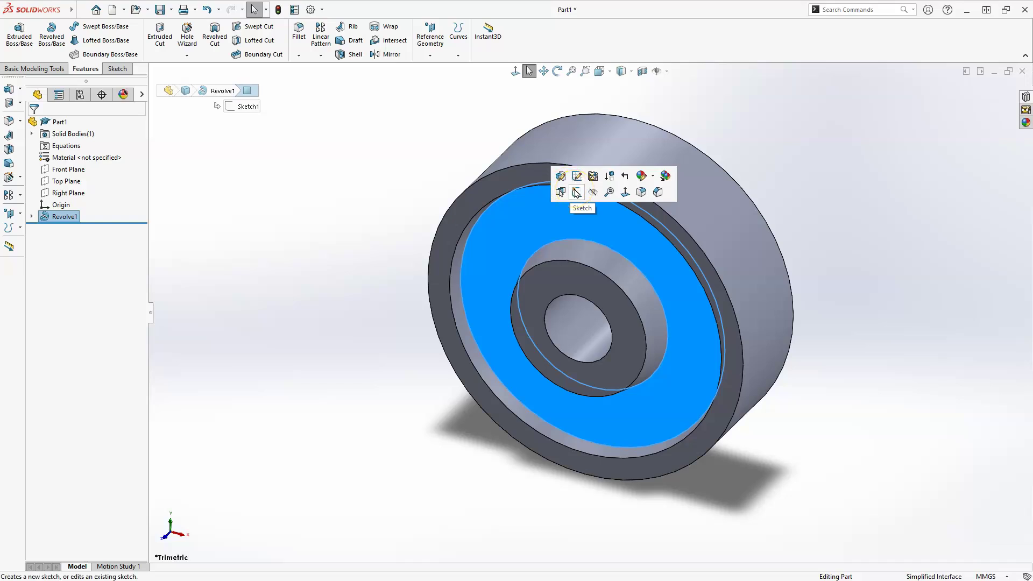
click(576, 193)
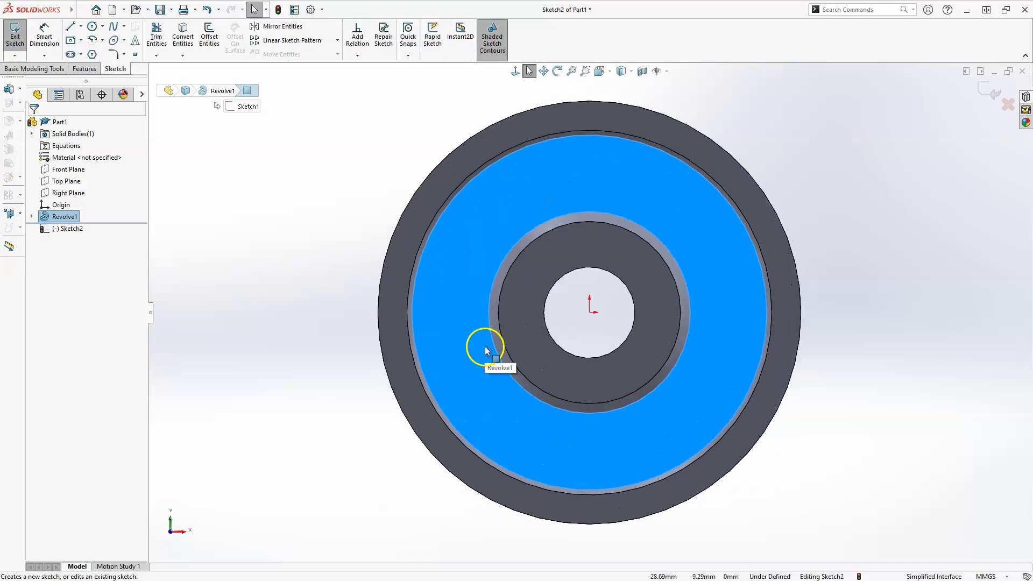
click(93, 27)
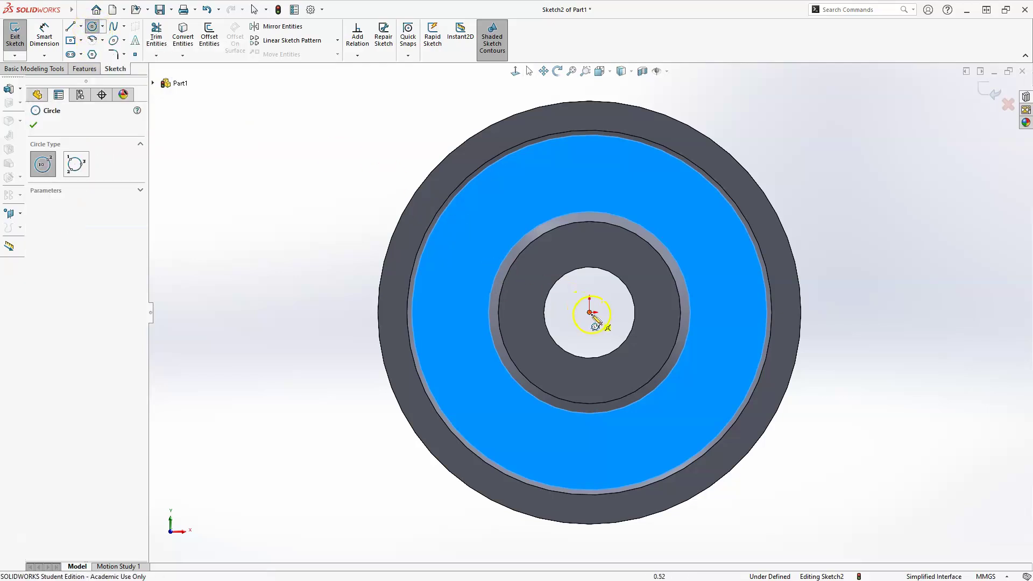
click(590, 313)
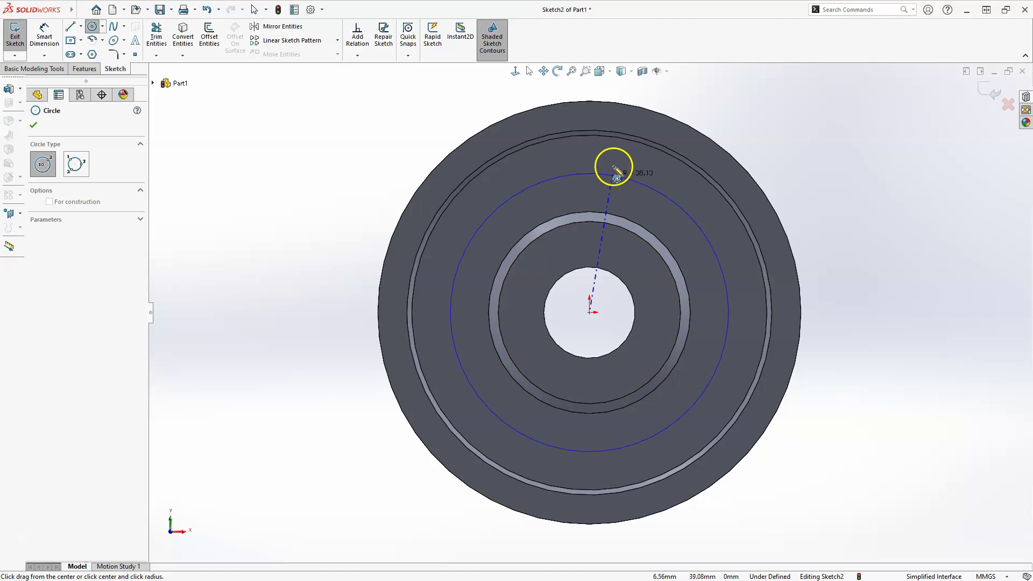
click(614, 164)
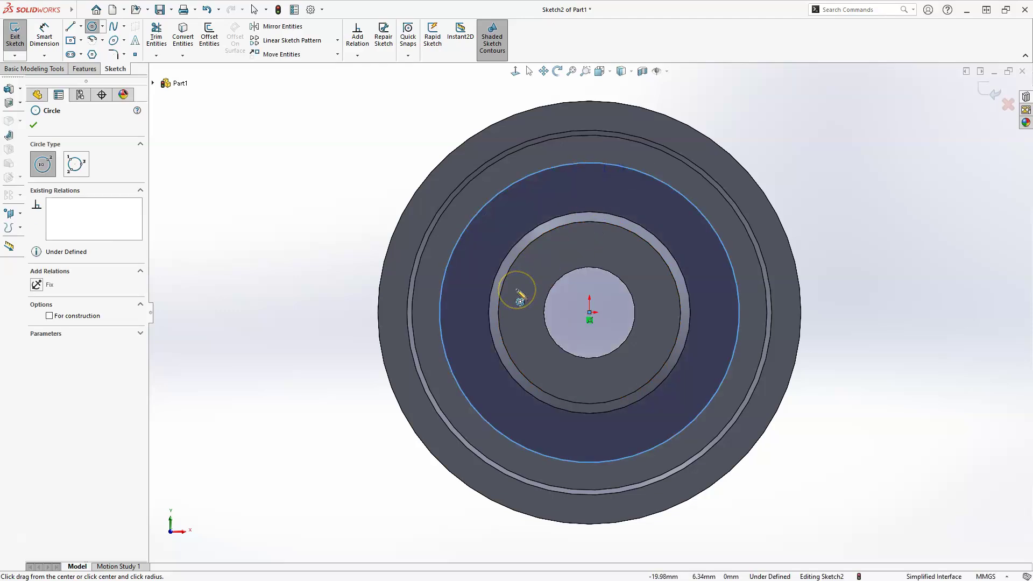
key(Escape)
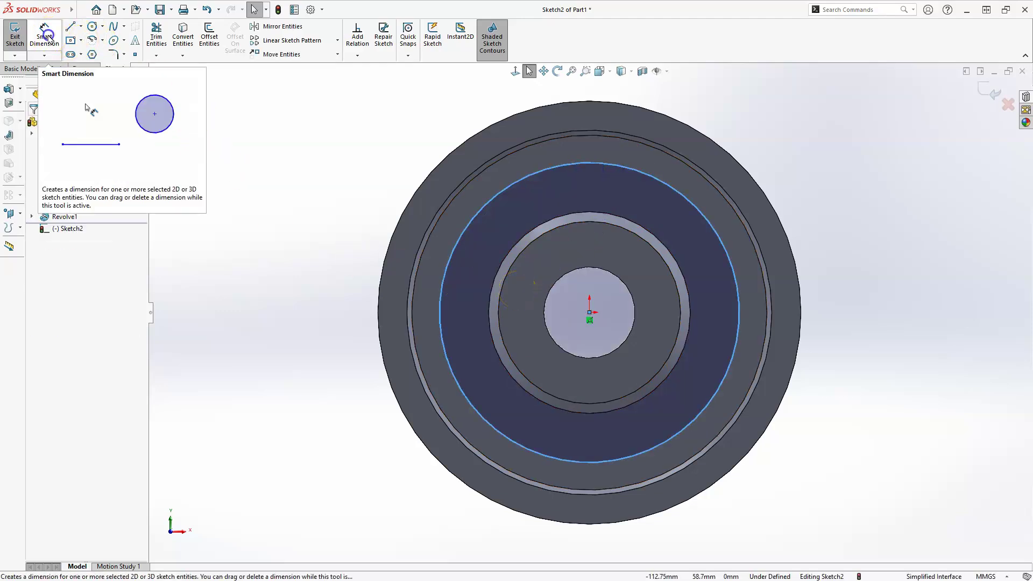
Dimension the origin-centred circle and set its diameter to 75 mm
click(741, 164)
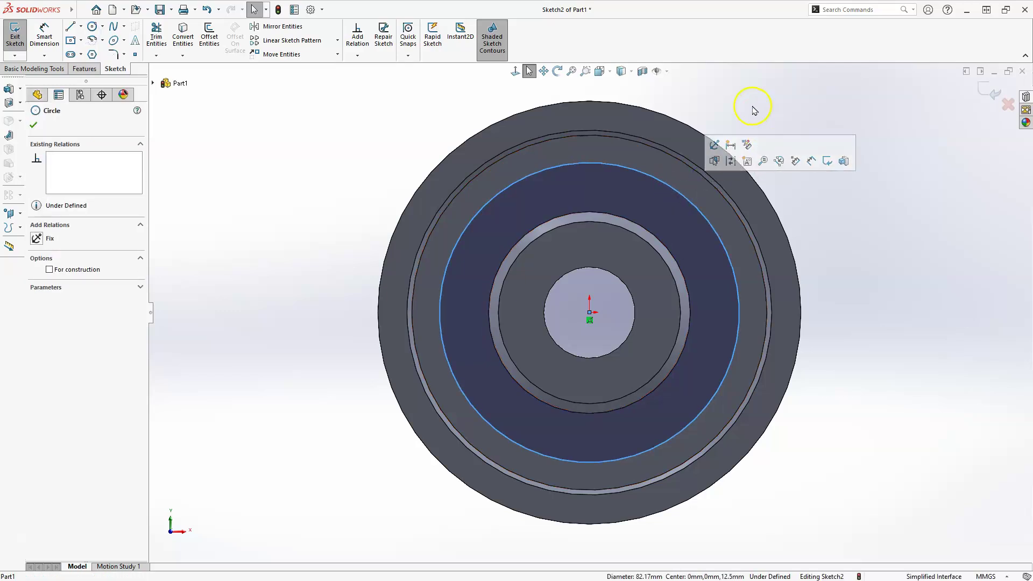
click(730, 153)
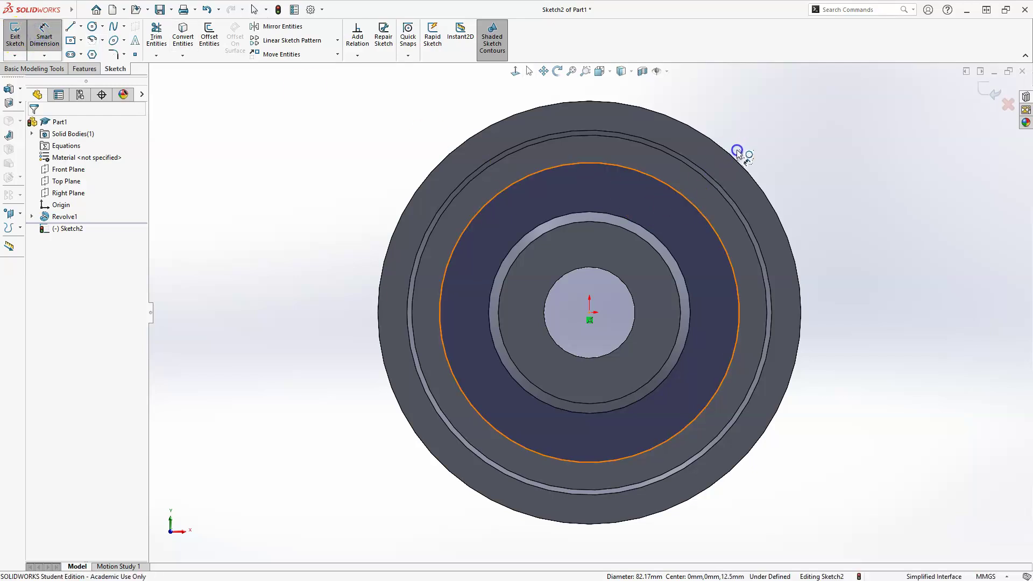
click(761, 141)
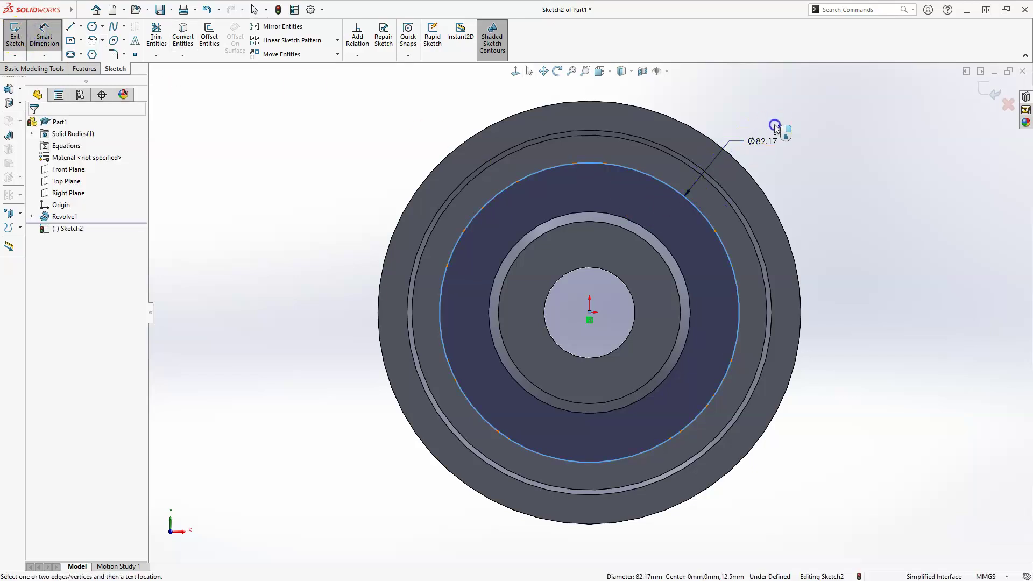
click(814, 184)
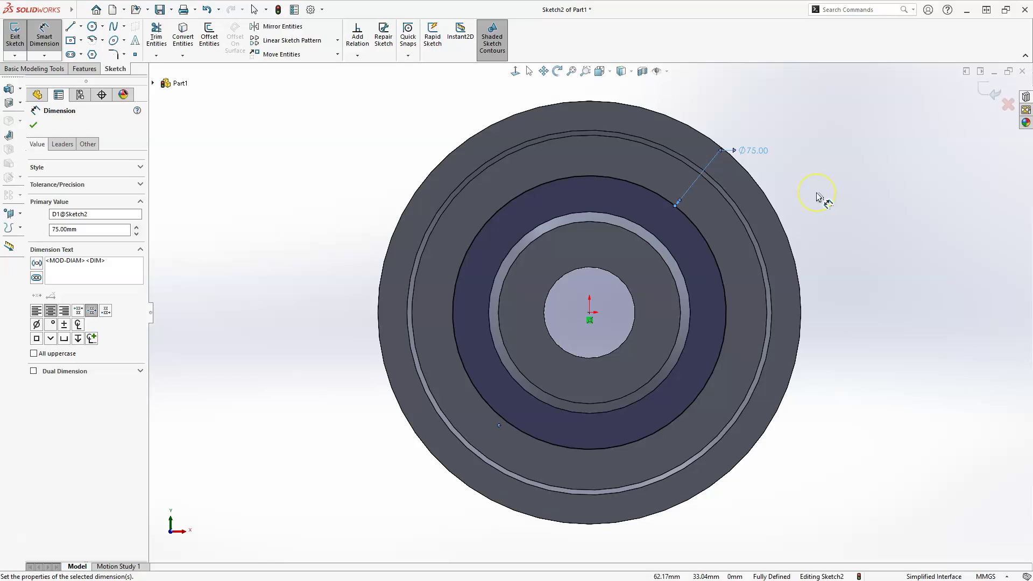
key(Escape)
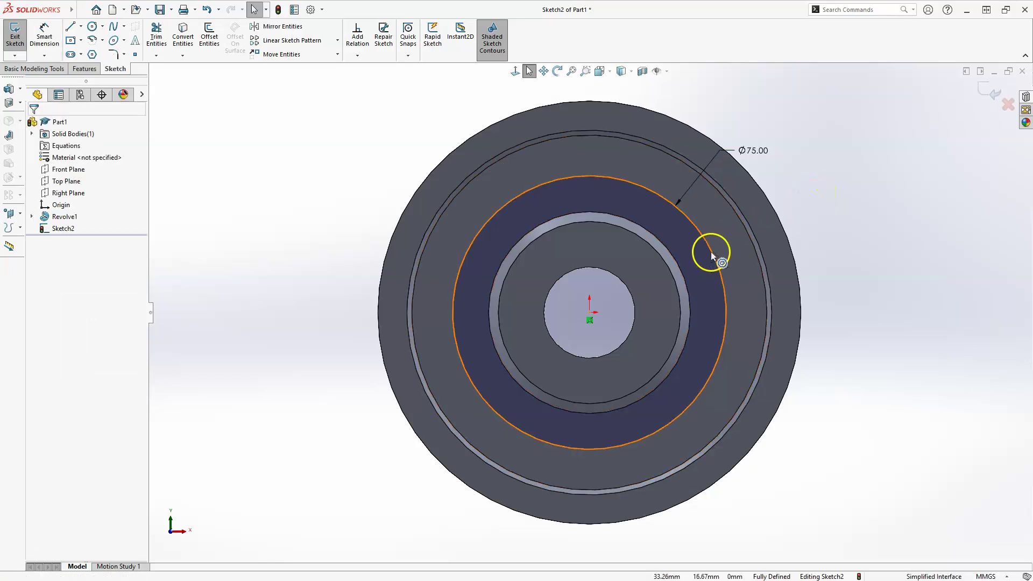
Convert the 75 mm circle to construction geometry
click(710, 253)
right_click(712, 253)
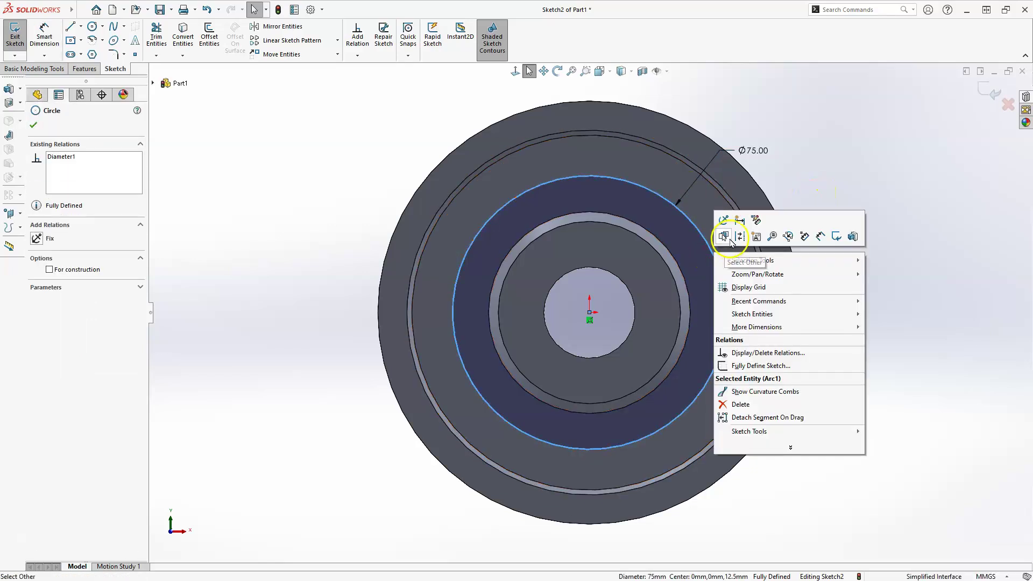
click(737, 237)
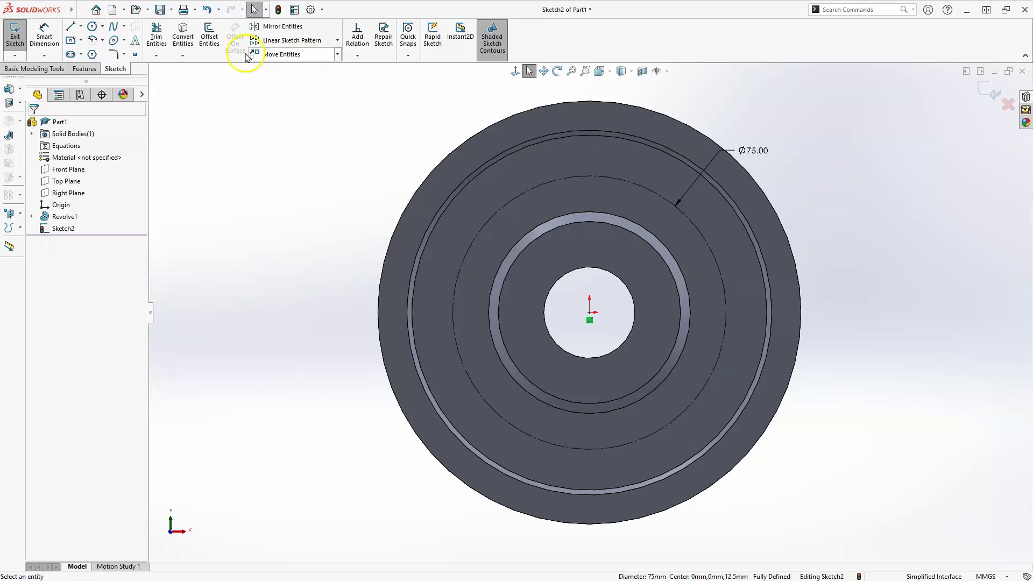
Place a point on the construction circle vertically aligned above the origin, and finish the sketch
click(136, 55)
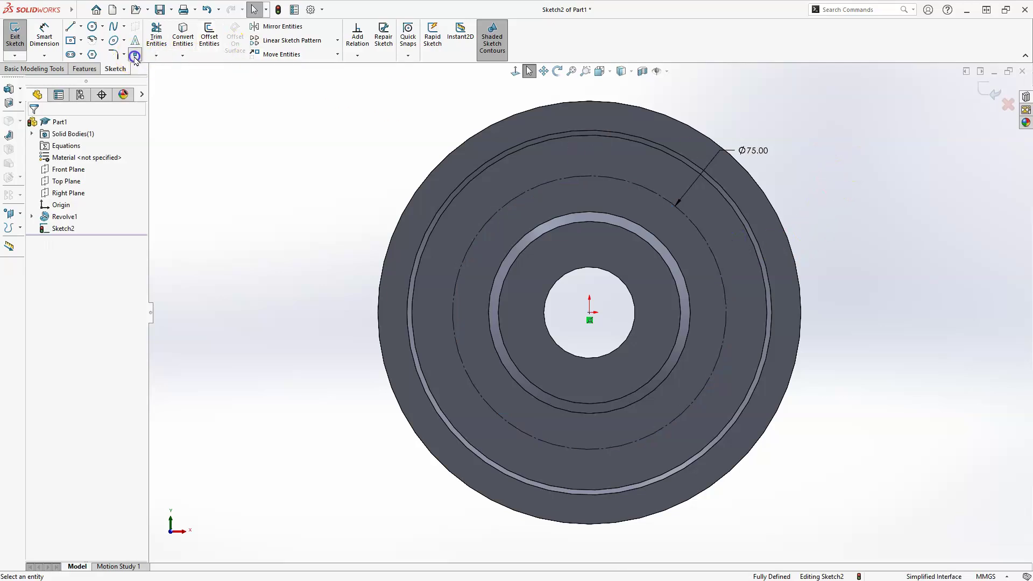
click(639, 184)
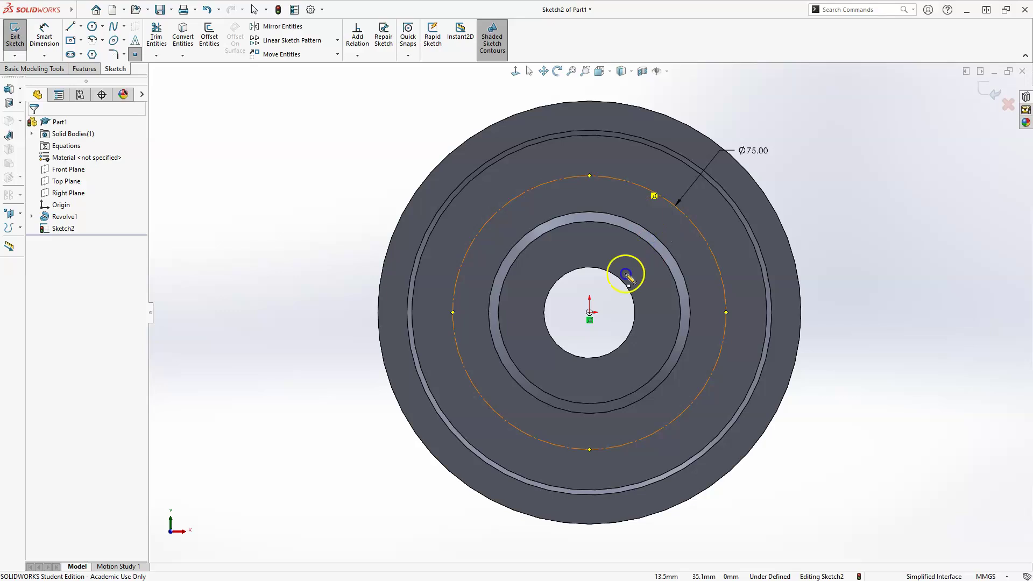
key(Escape)
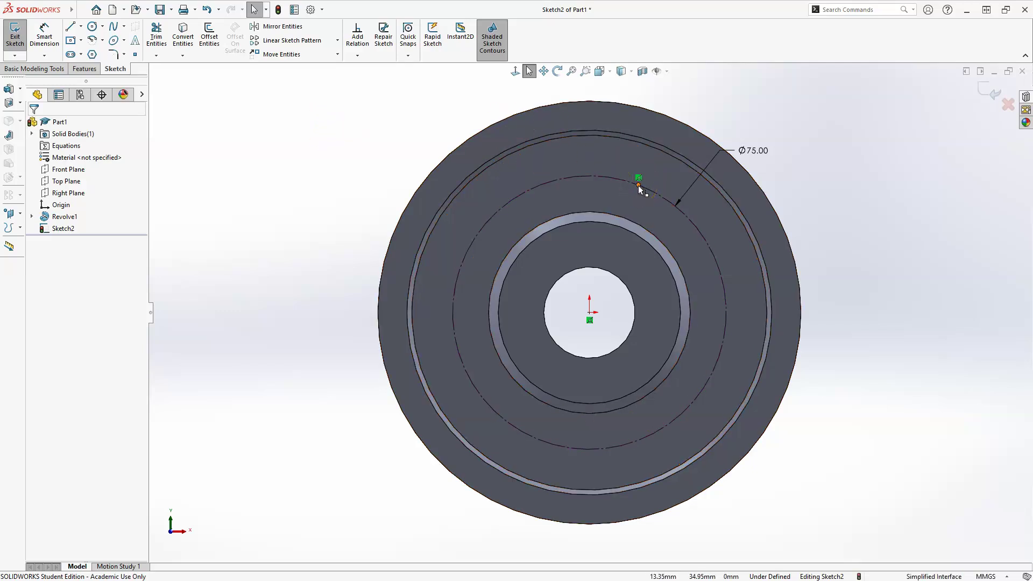
click(638, 184)
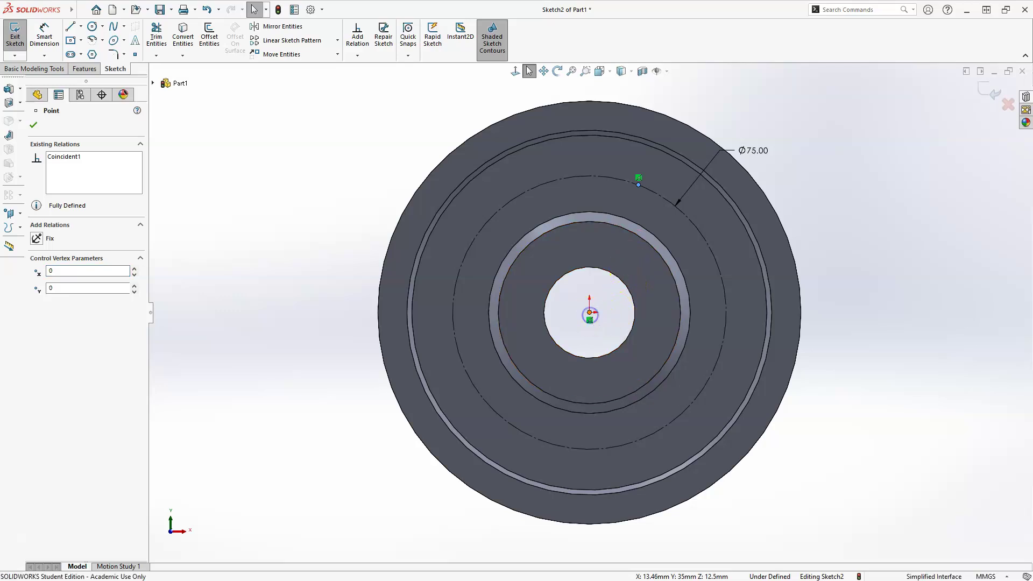
ctrl+click(590, 319)
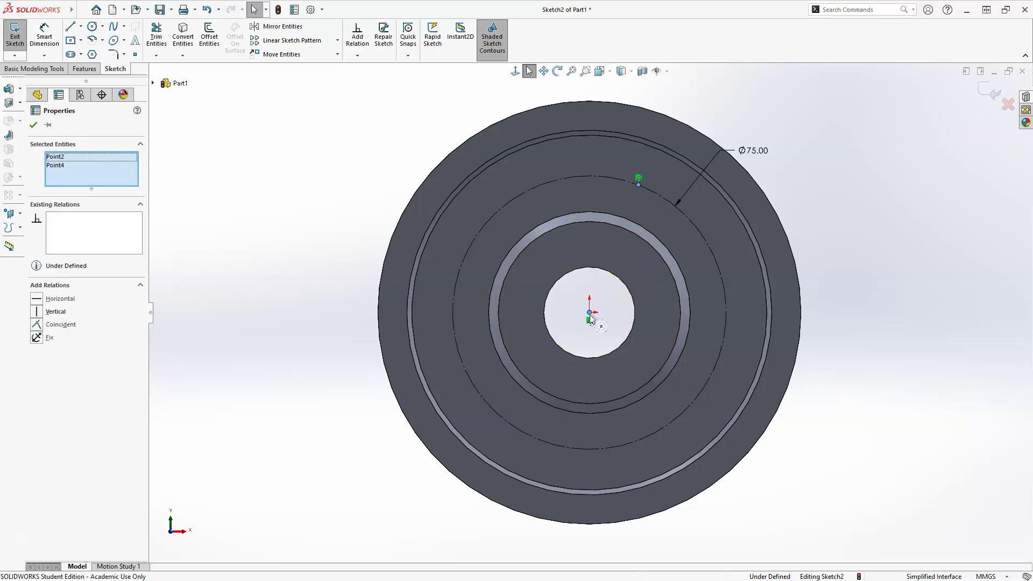
click(37, 312)
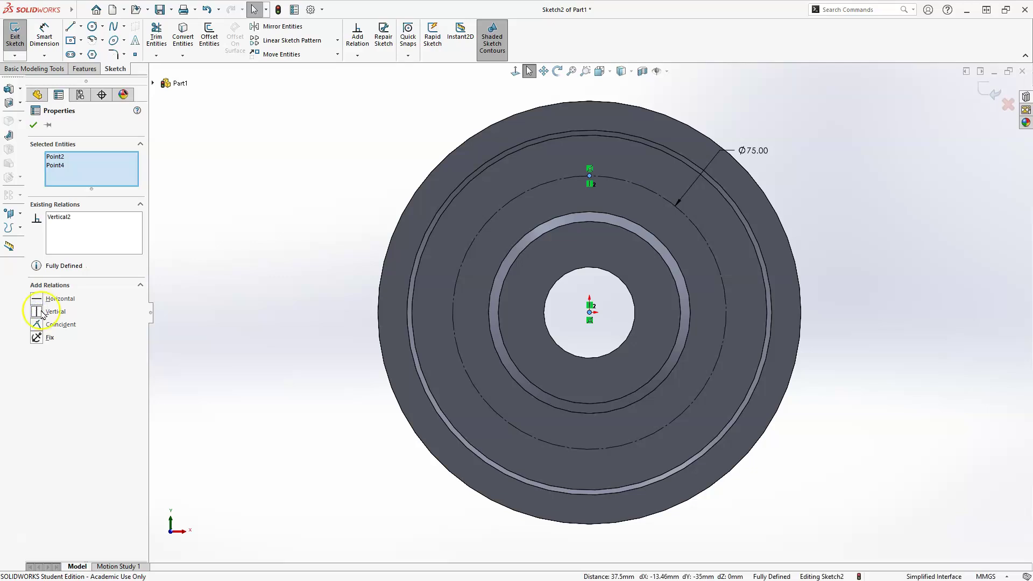
click(303, 231)
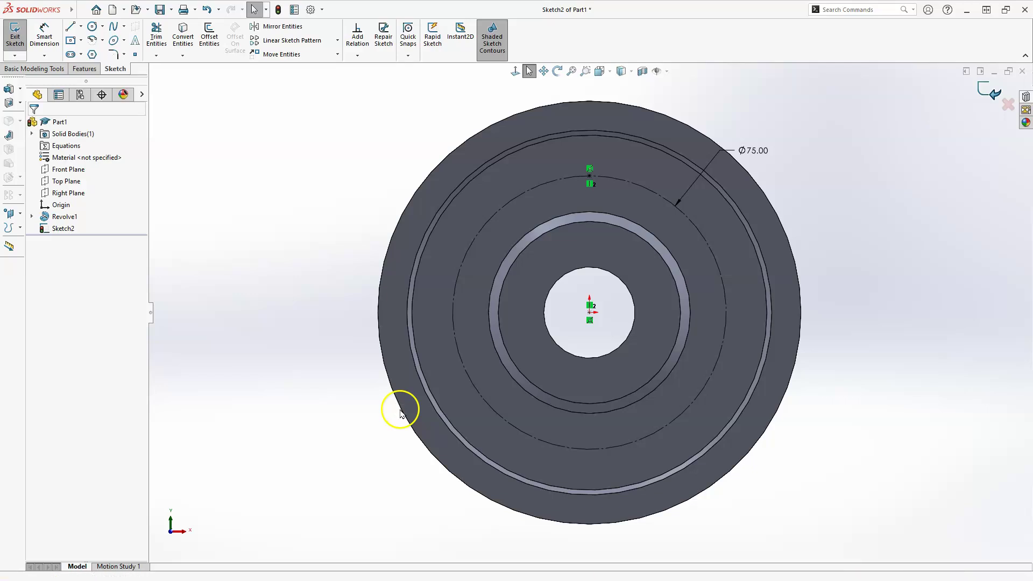
click(98, 279)
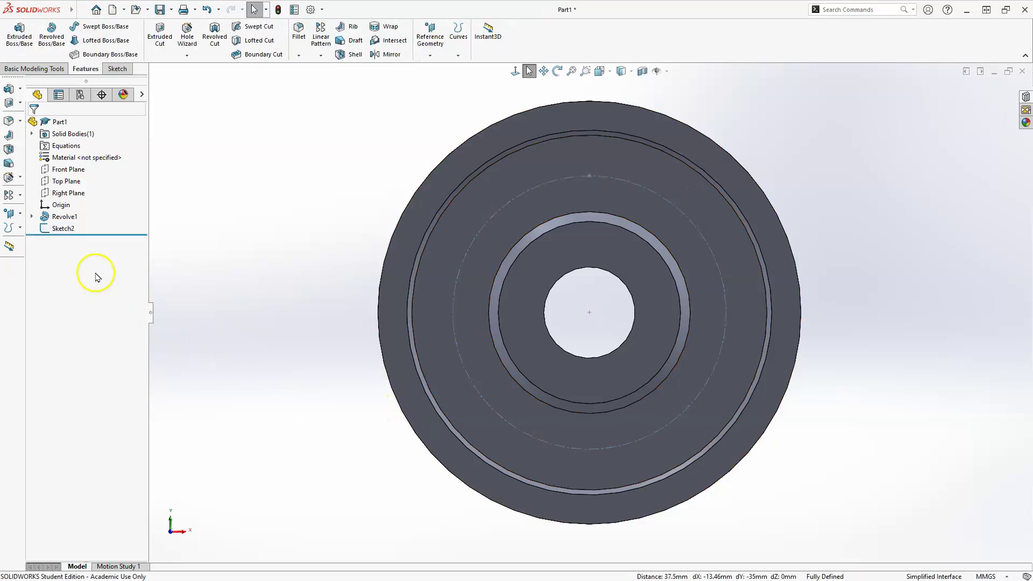
Create an ANSI Metric dowel hole with a custom 8 mm diameter, Through All, at the sketched point using Hole Wizard
click(57, 233)
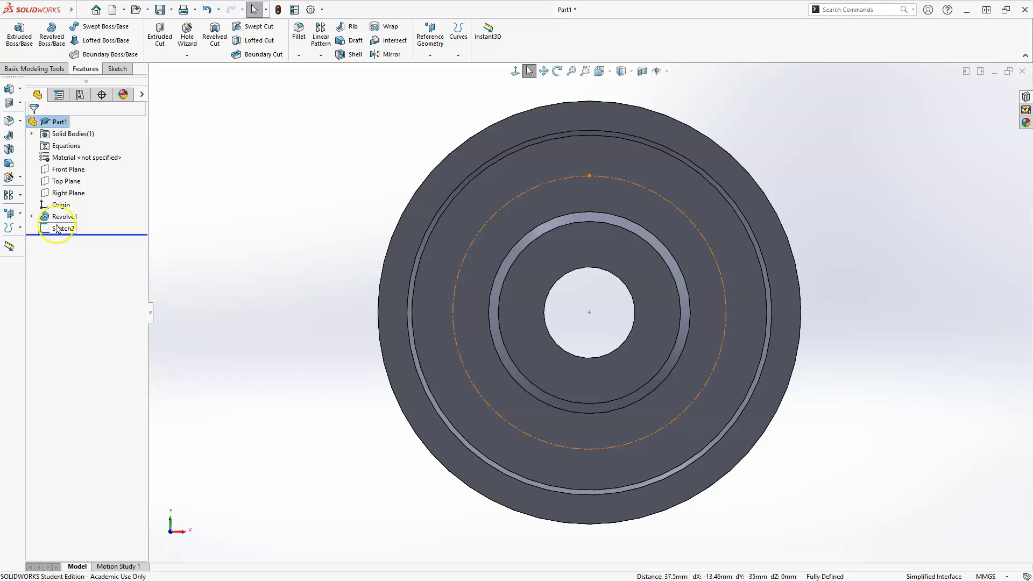
click(57, 229)
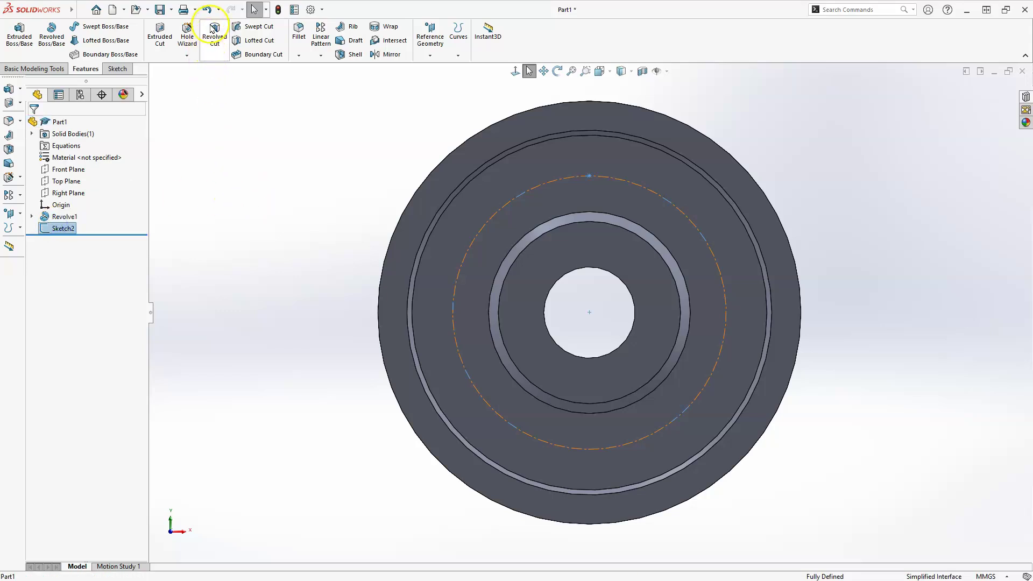
click(187, 31)
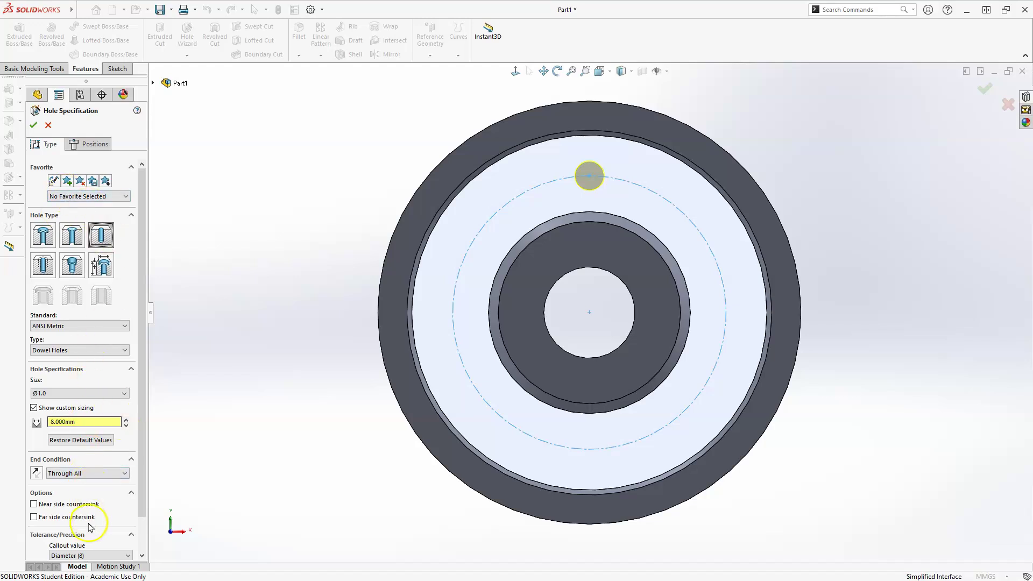
middle_drag(659, 210, 399, 272)
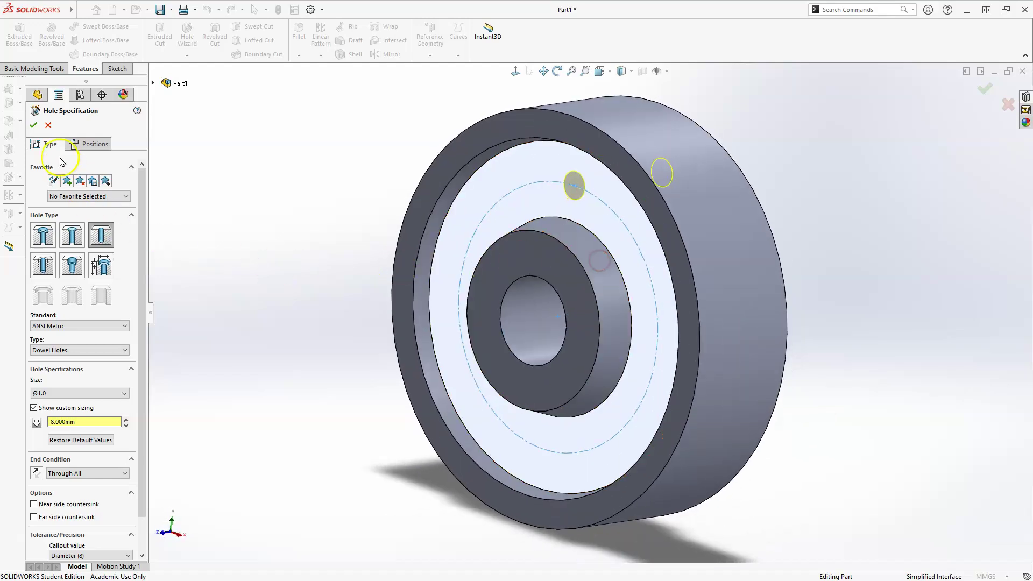
click(34, 125)
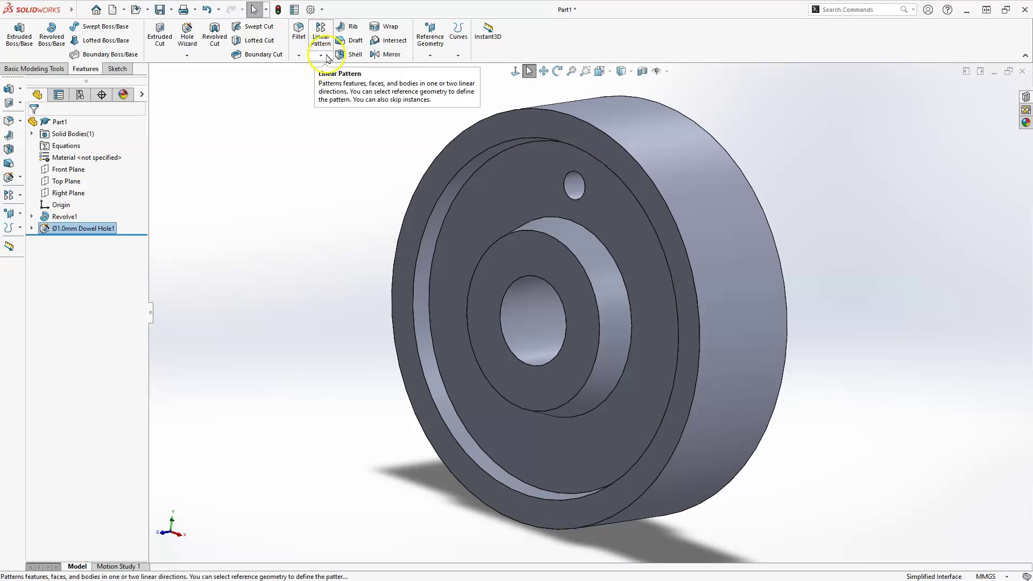
click(81, 229)
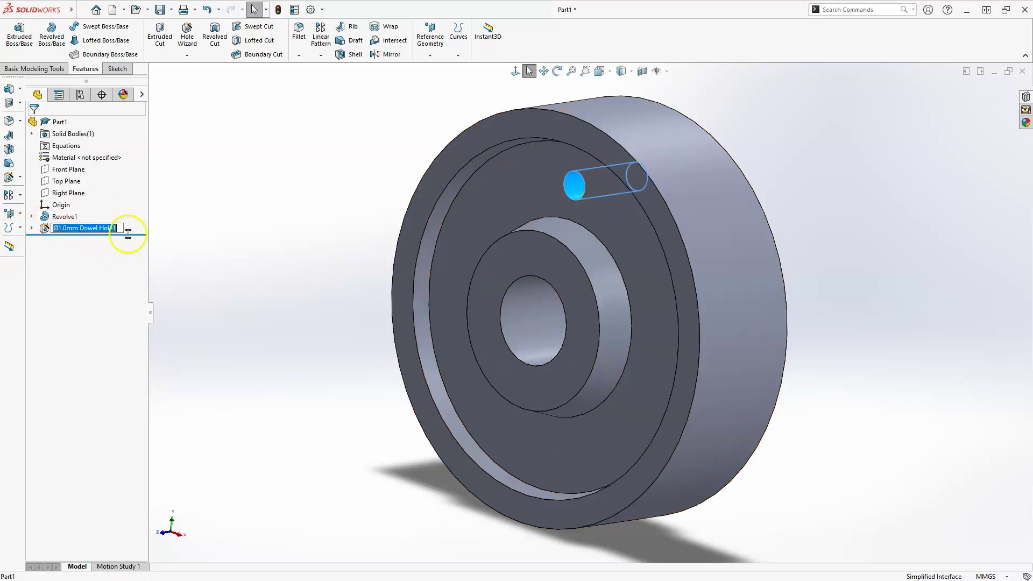
click(63, 243)
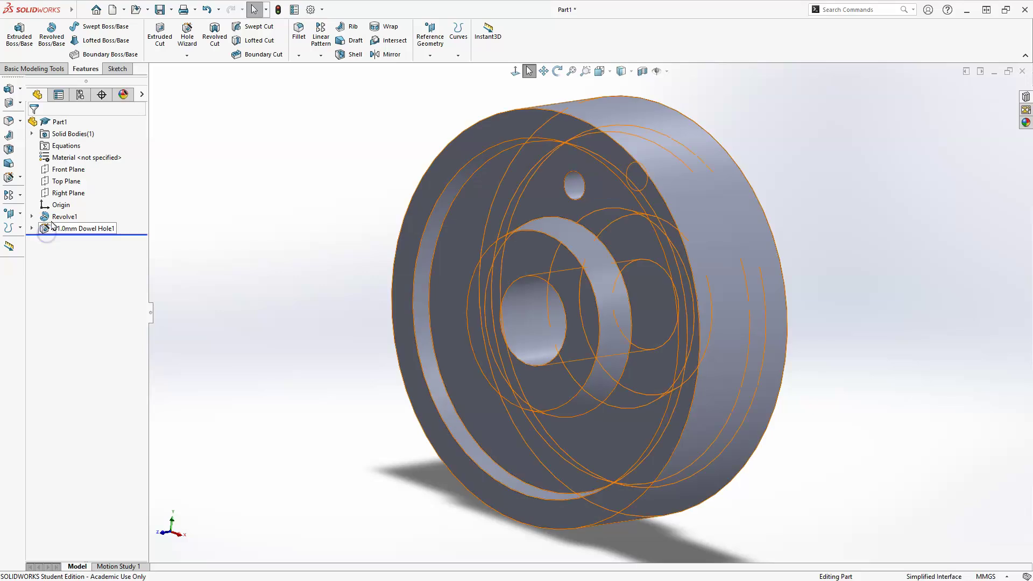
click(324, 56)
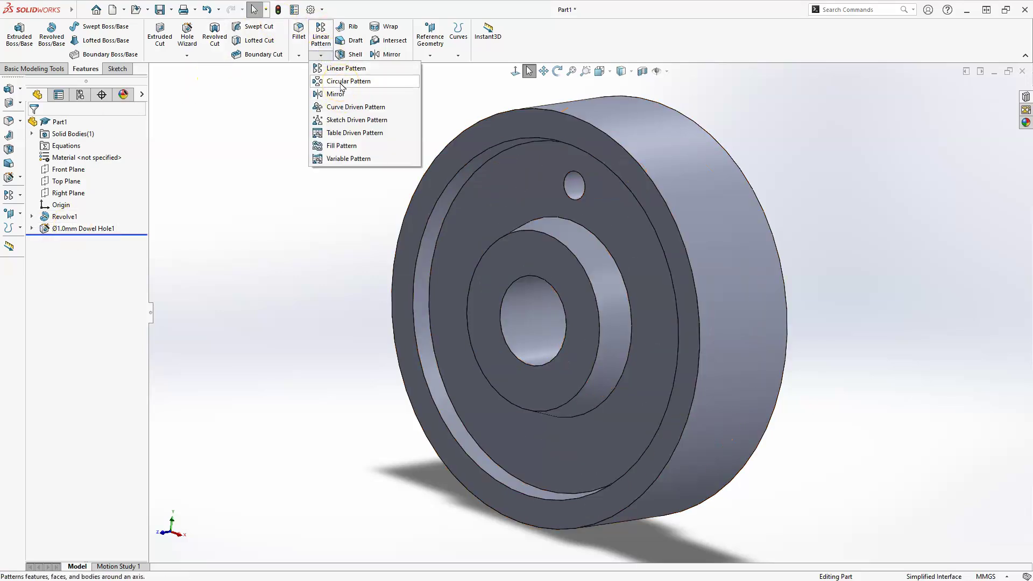
click(341, 84)
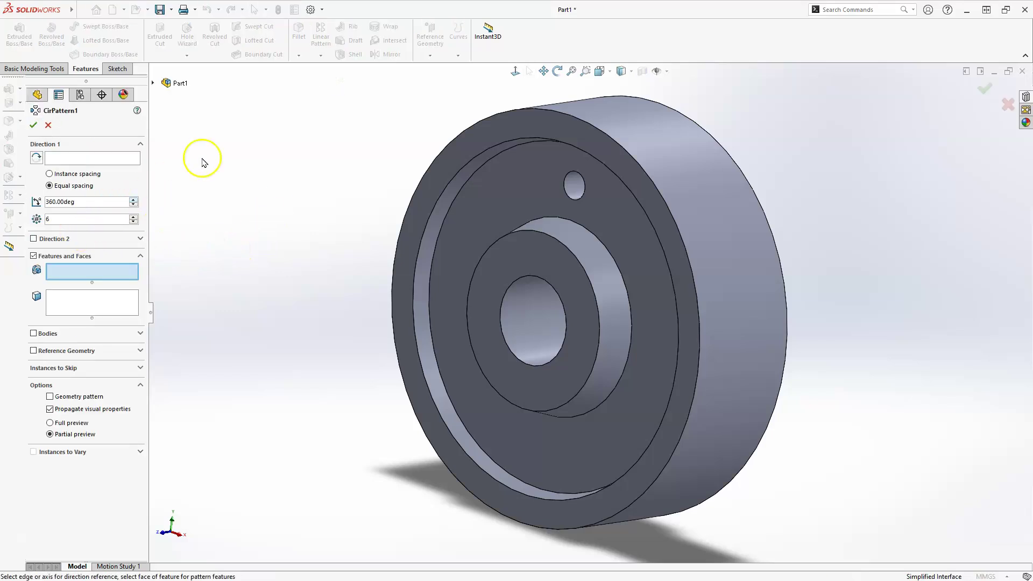
click(47, 127)
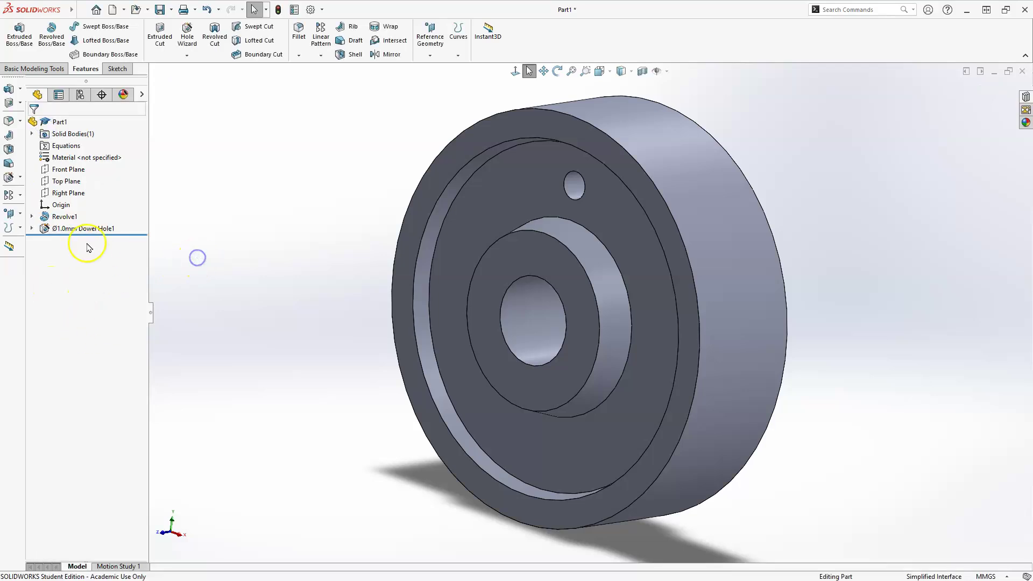
Circular-pattern the 8 mm dowel hole around the central bore's cylindrical face, with 6 instances equally spaced over 360 degrees
click(49, 229)
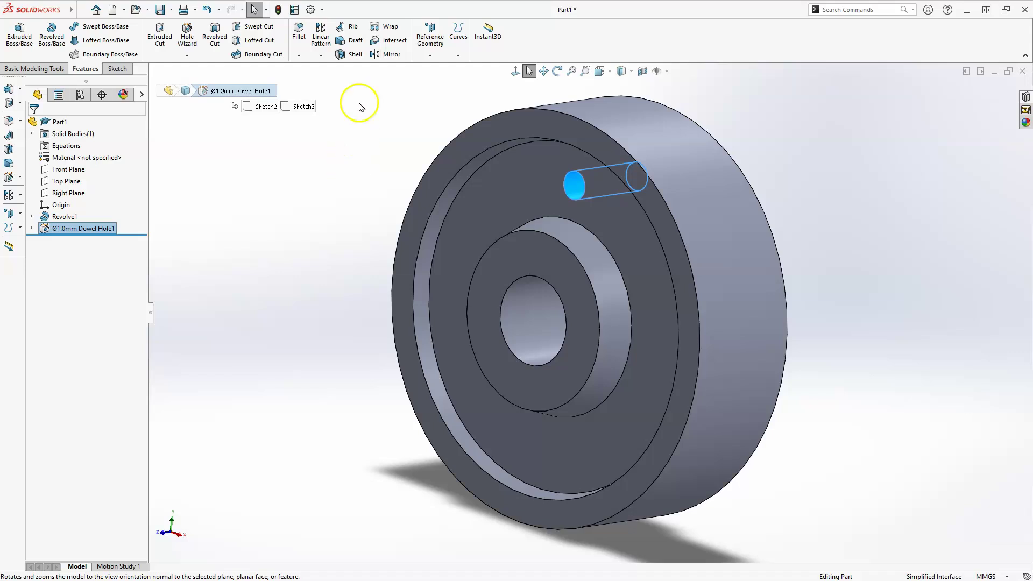
click(323, 56)
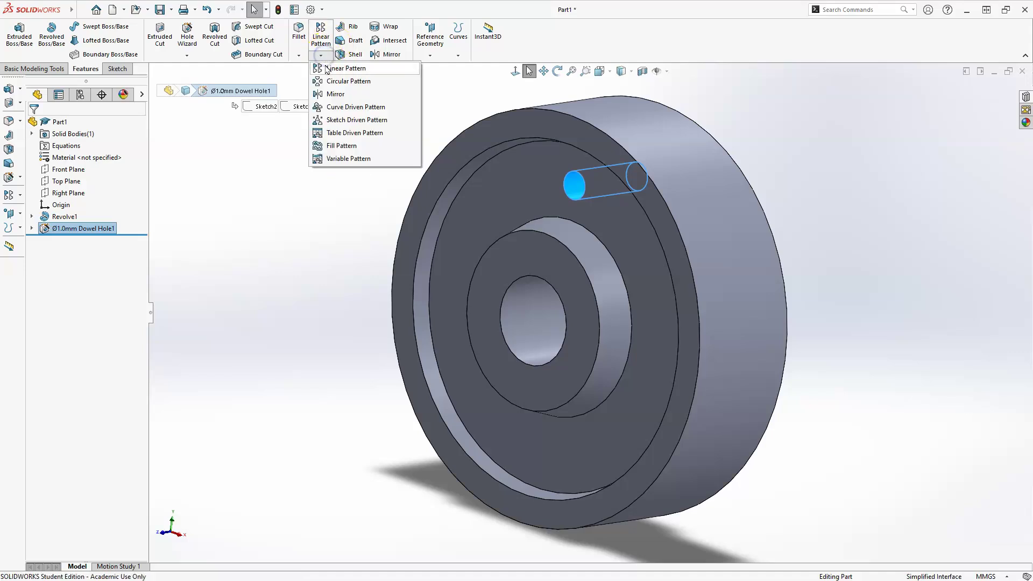
click(334, 81)
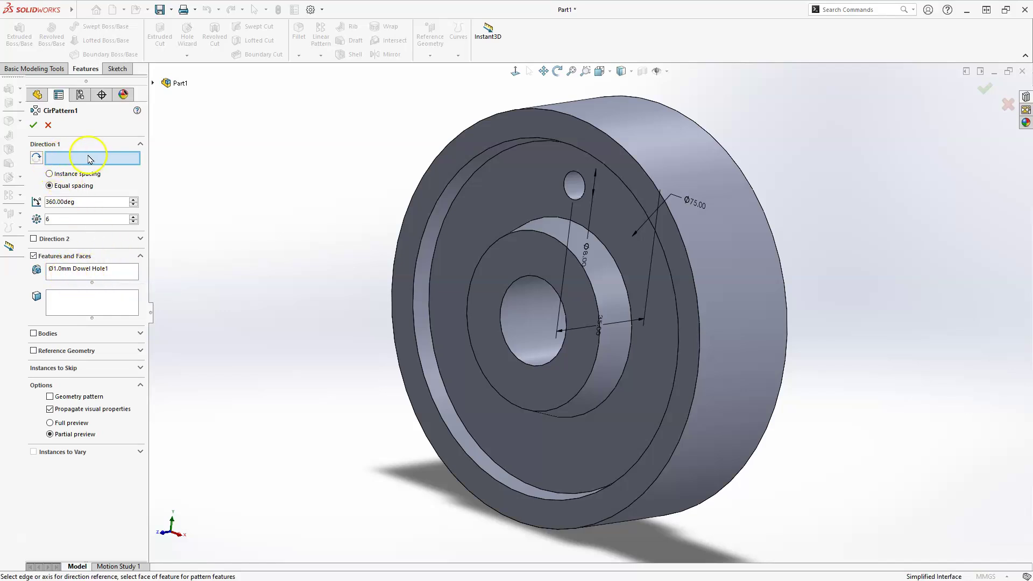
click(522, 313)
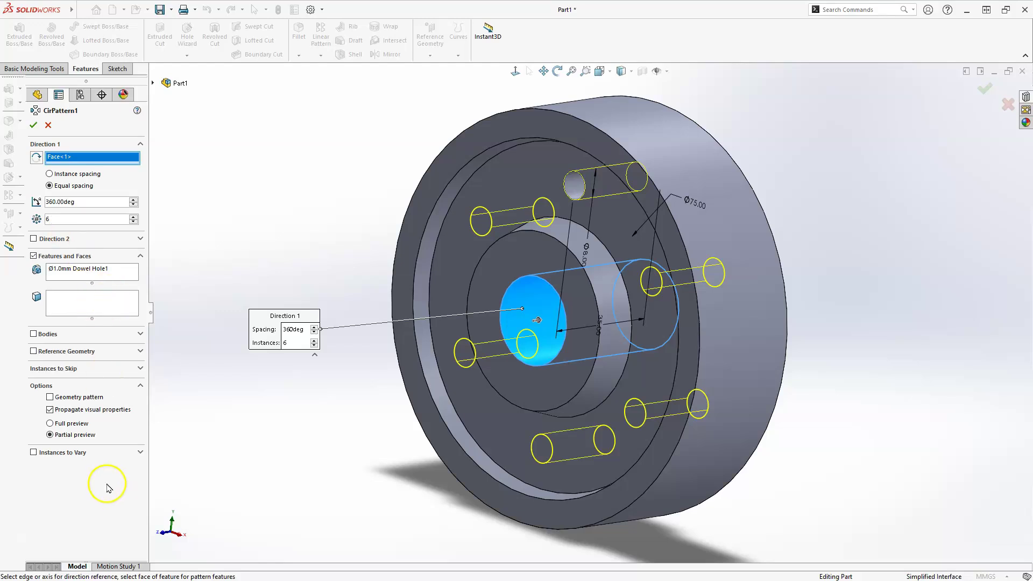
click(34, 127)
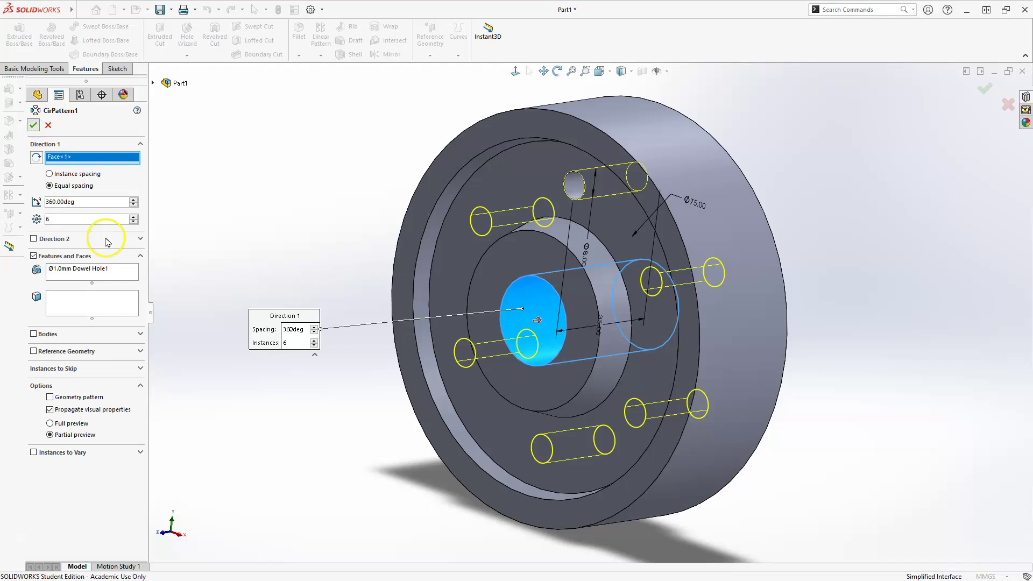
click(330, 198)
key(space)
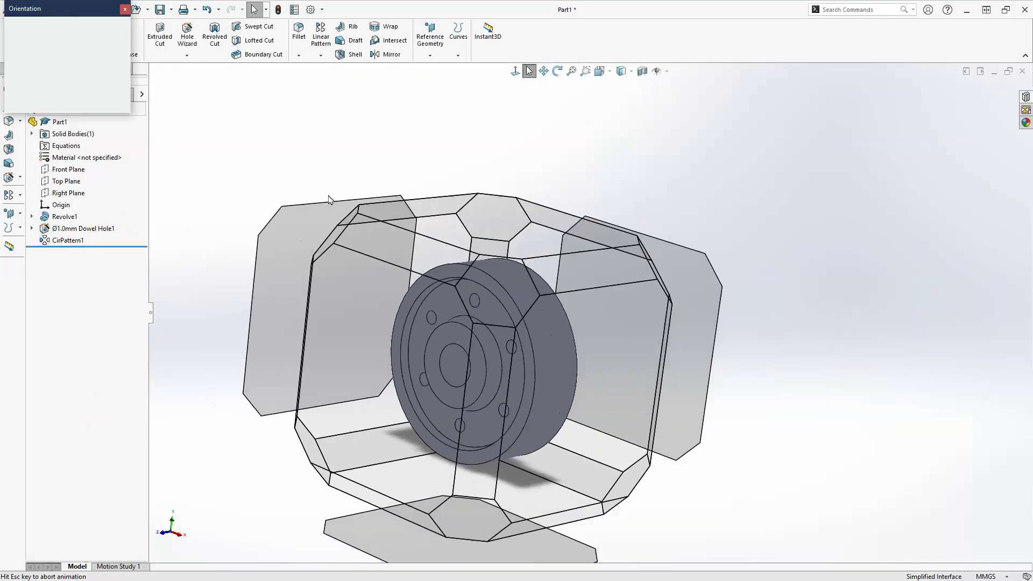
click(486, 322)
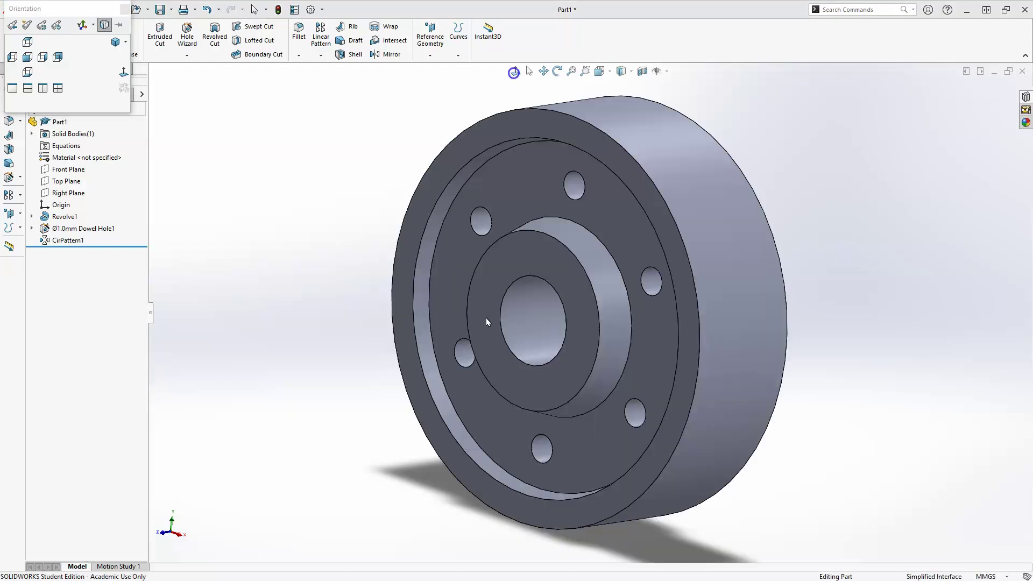